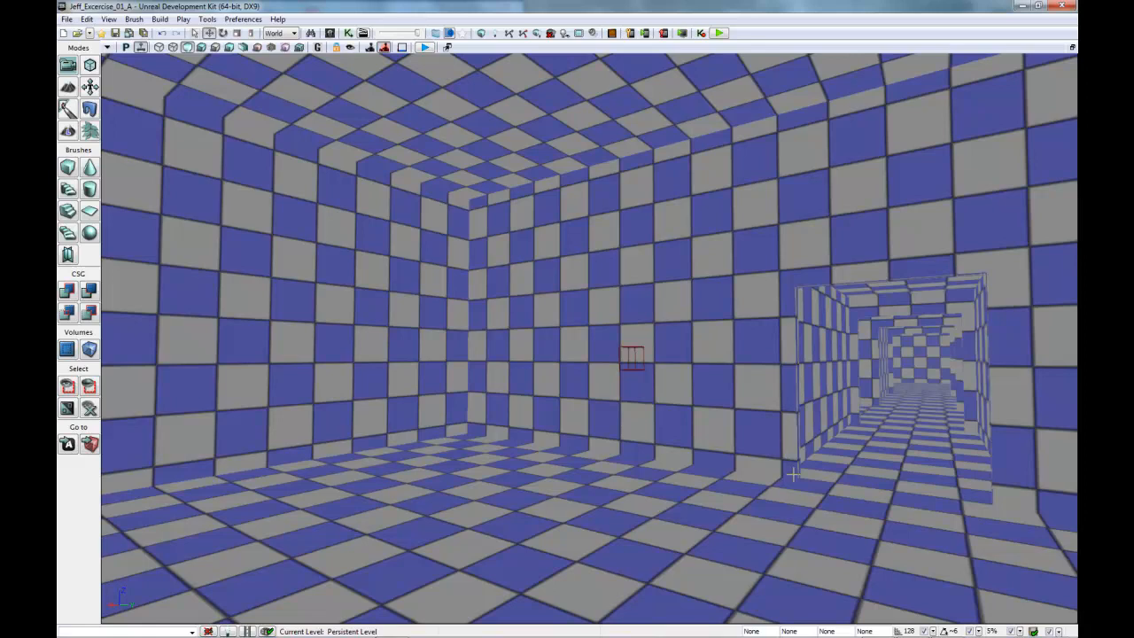
Look around the checkered room and its corridor openings, comparing the lit and unlit view modes
drag(793, 474, 528, 86)
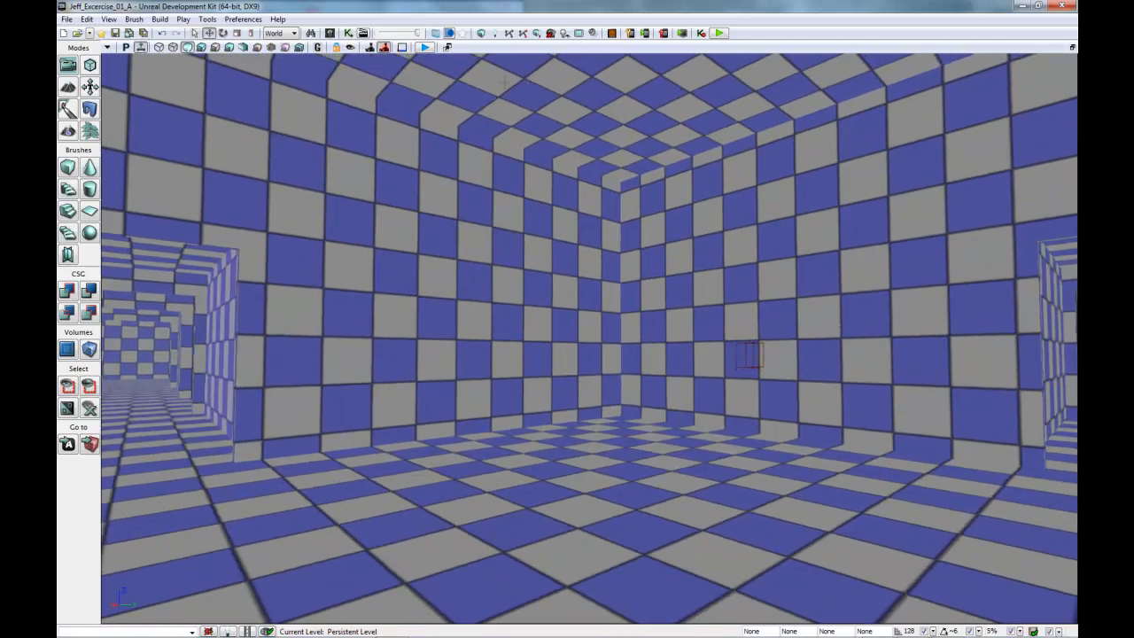
drag(552, 191, 561, 259)
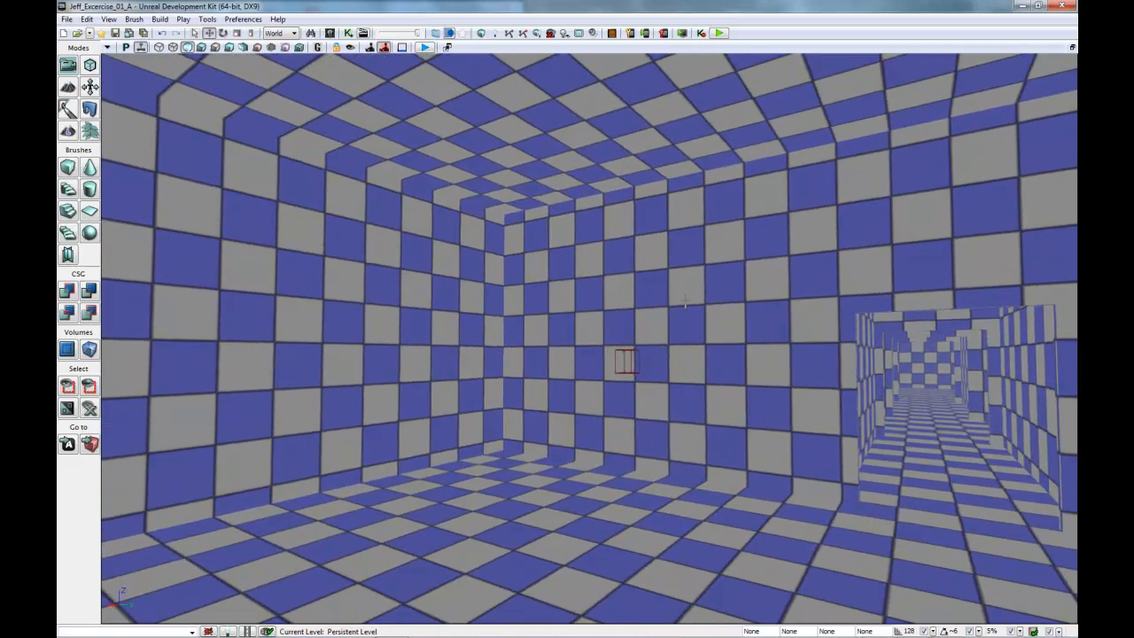
click(187, 49)
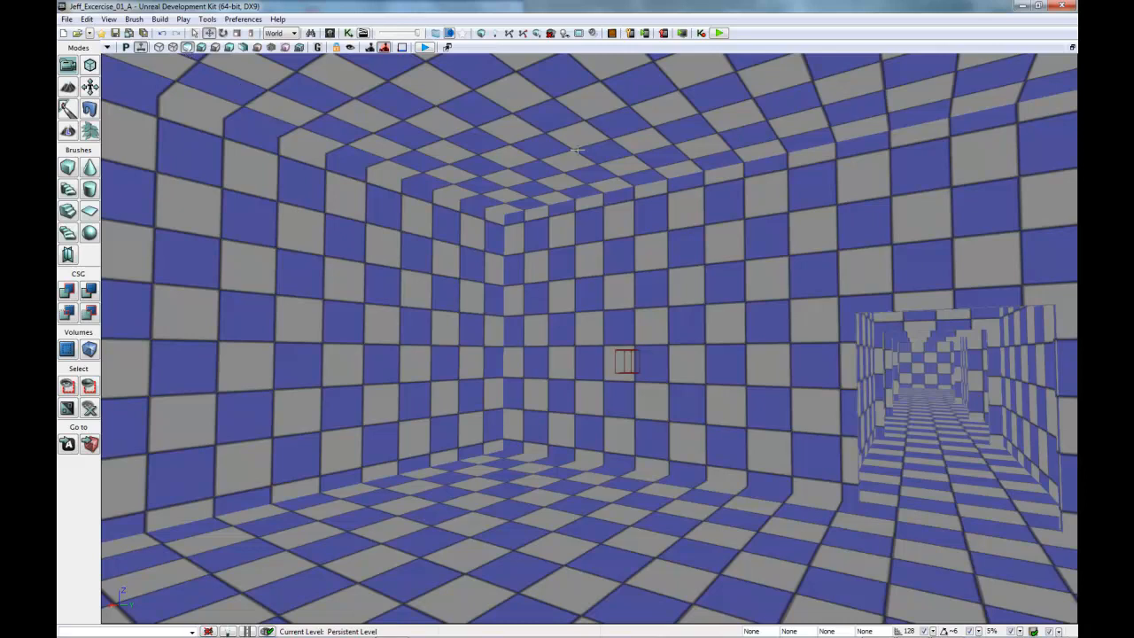
click(201, 48)
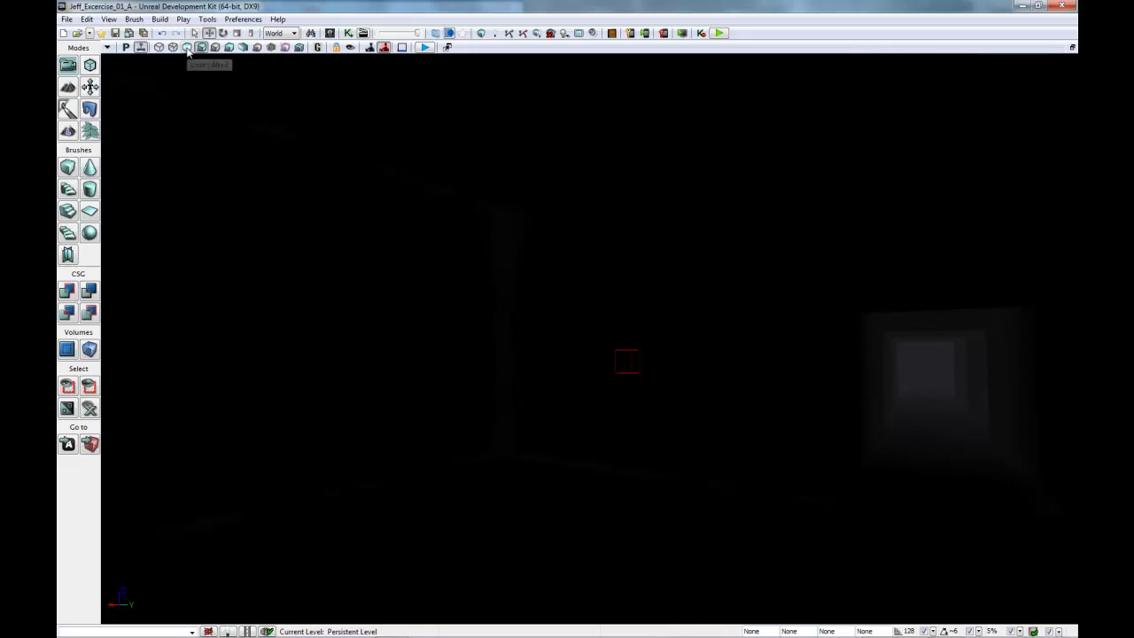
click(187, 47)
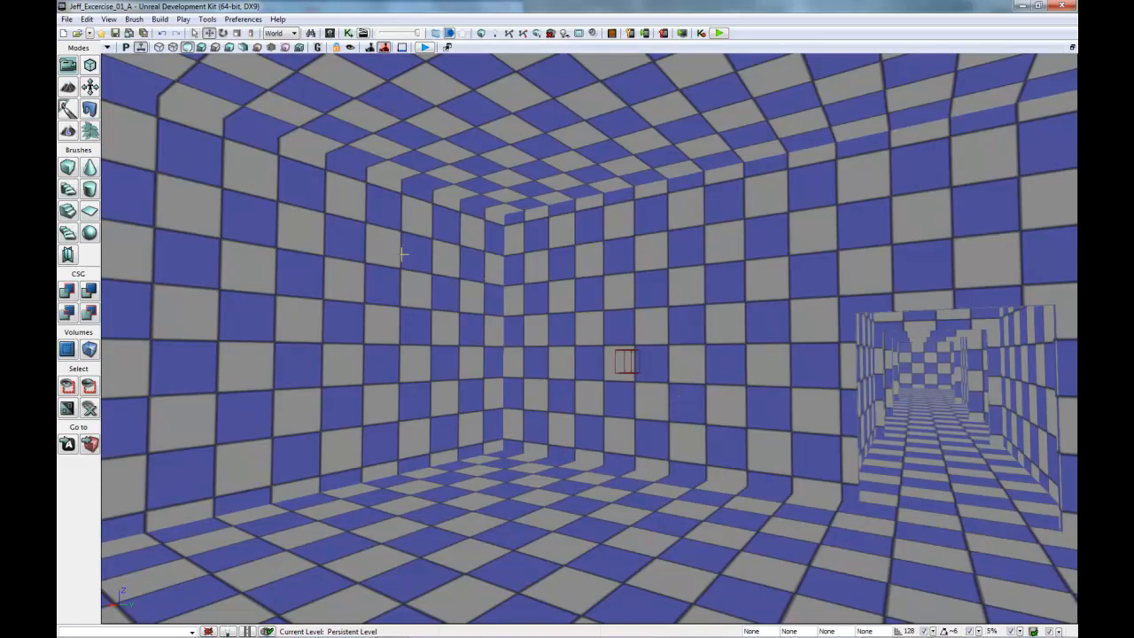
Open the Content Browser and filter the assets by the Materials object type, looking through the results
click(331, 34)
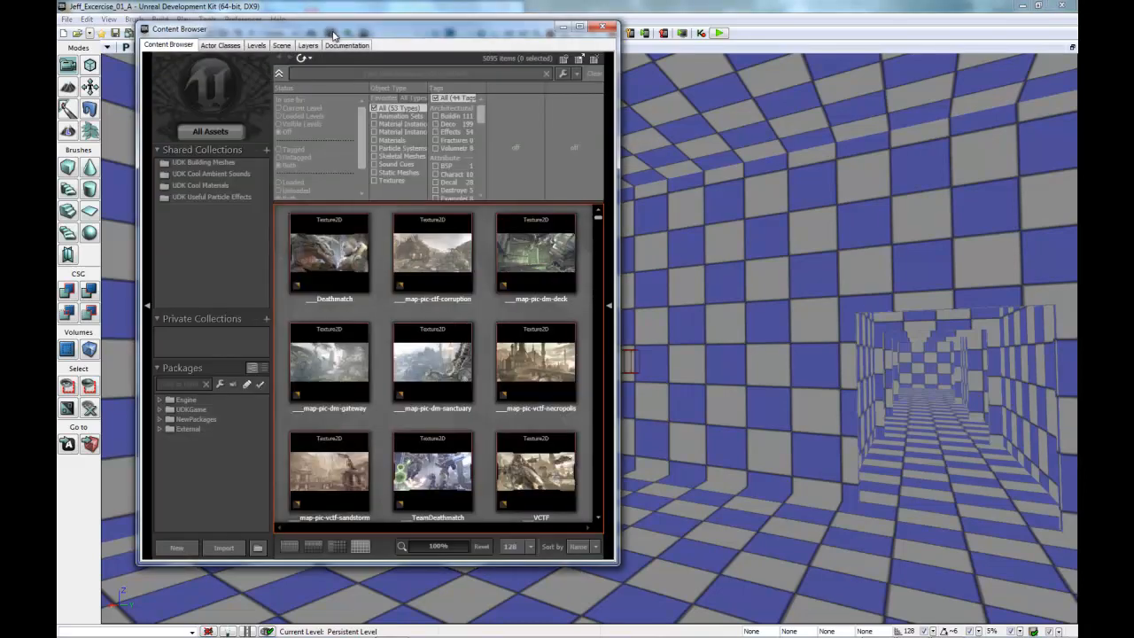
drag(359, 34, 526, 50)
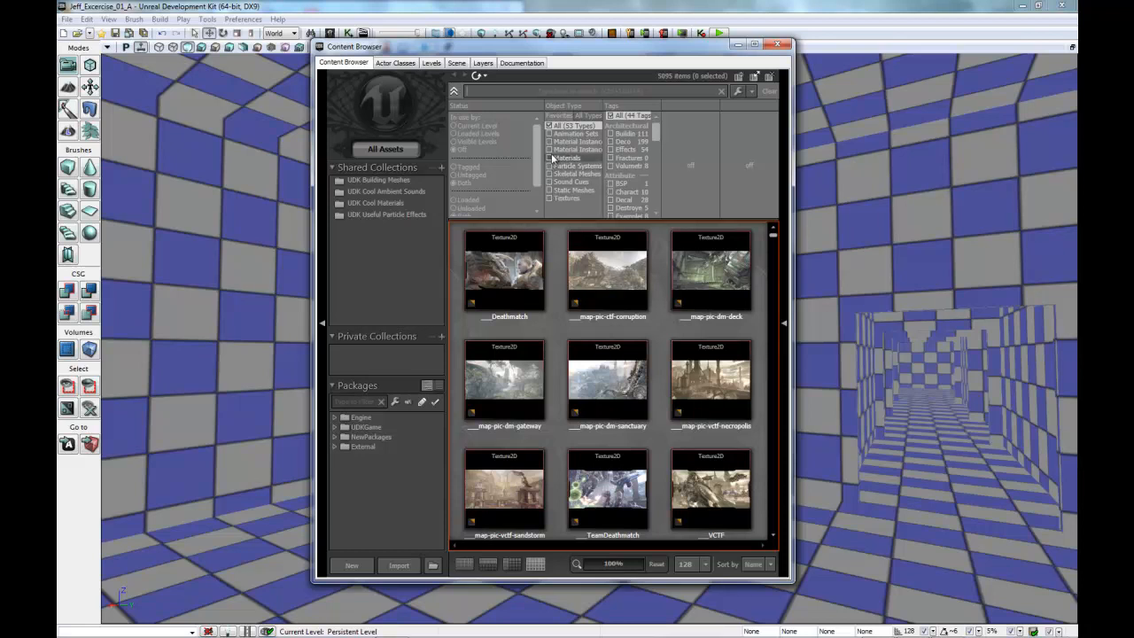
click(576, 158)
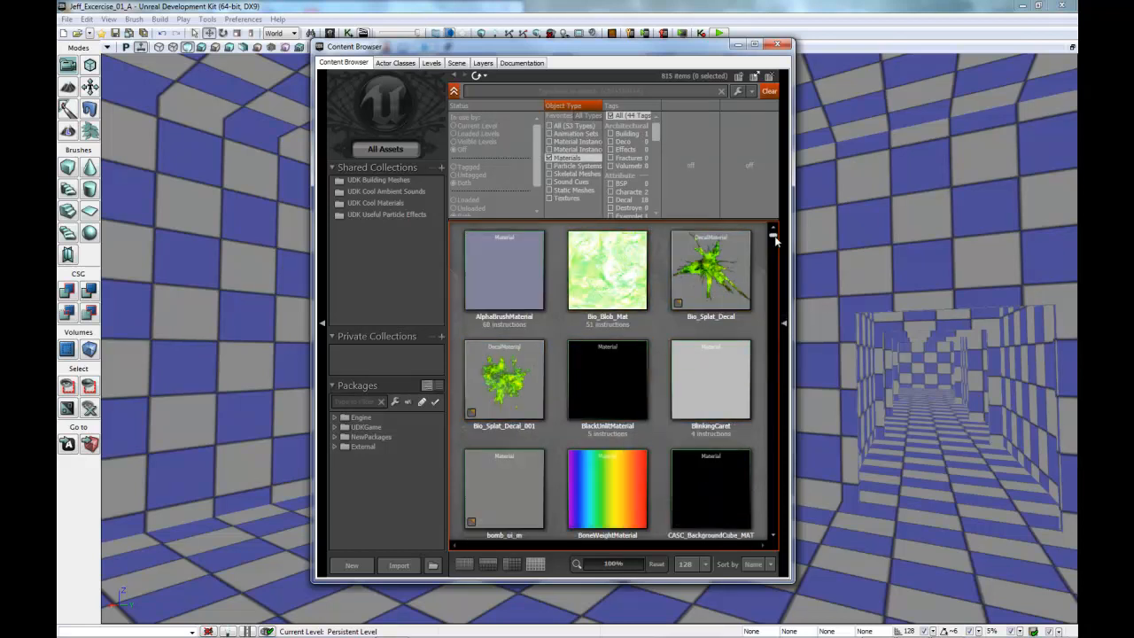
drag(772, 240, 773, 256)
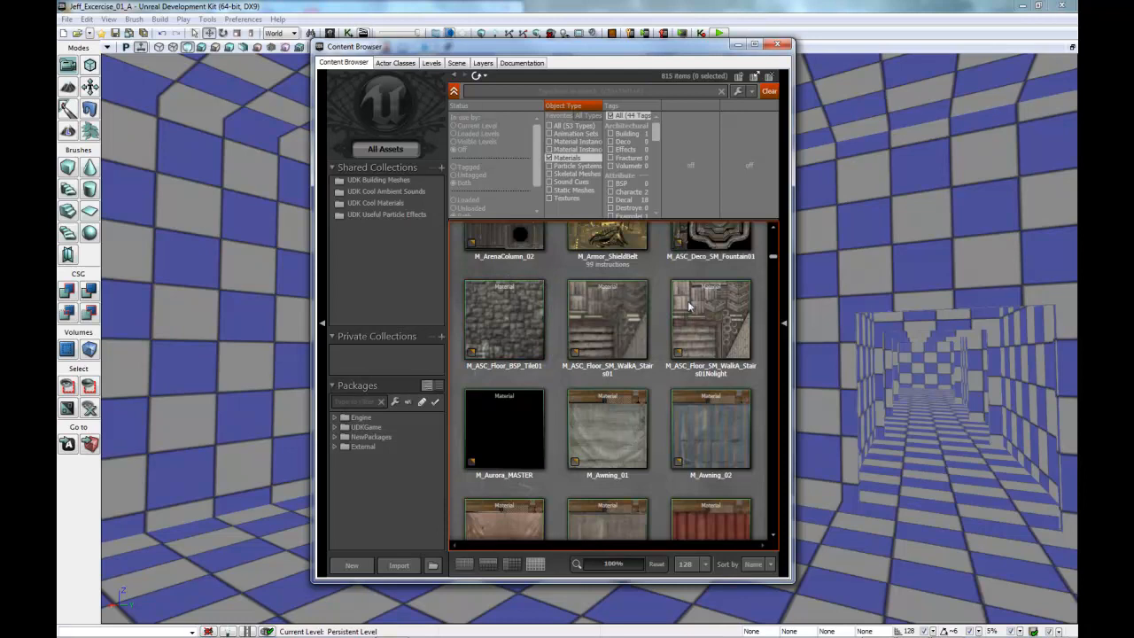
drag(773, 258, 773, 279)
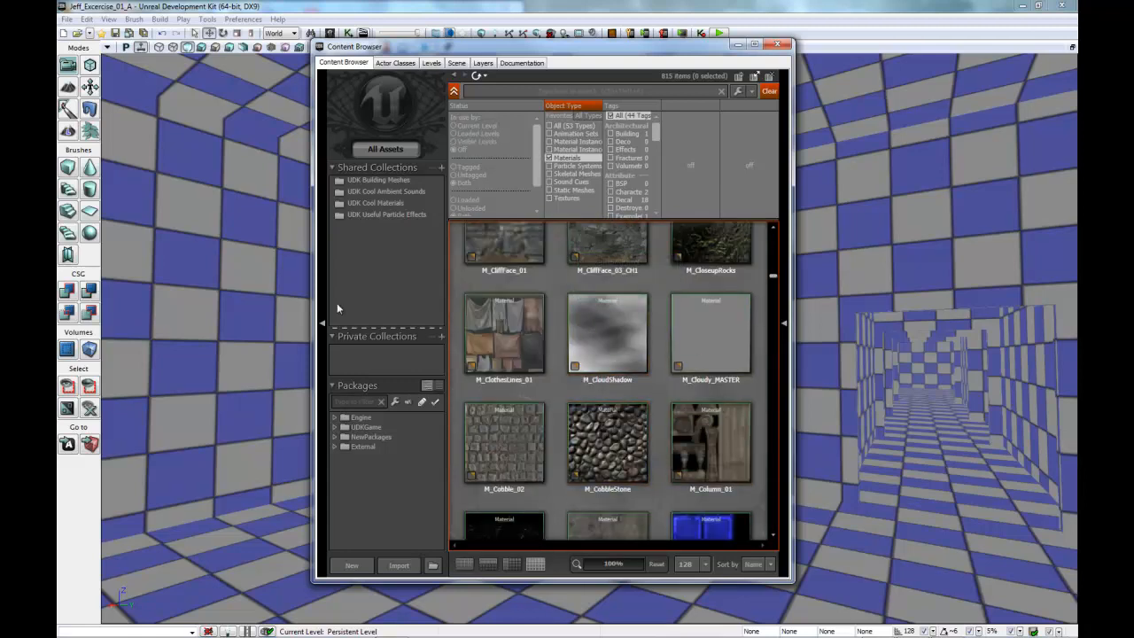
Look through the Engine package's materials and limit the asset list to the UDKGame package
click(423, 416)
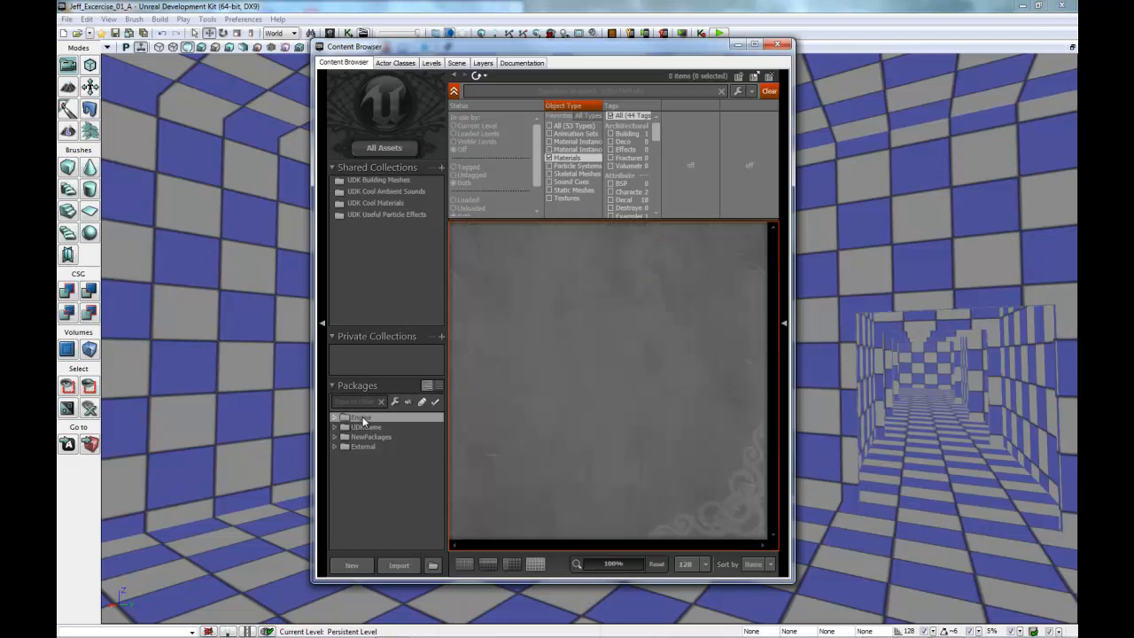
drag(774, 445, 773, 431)
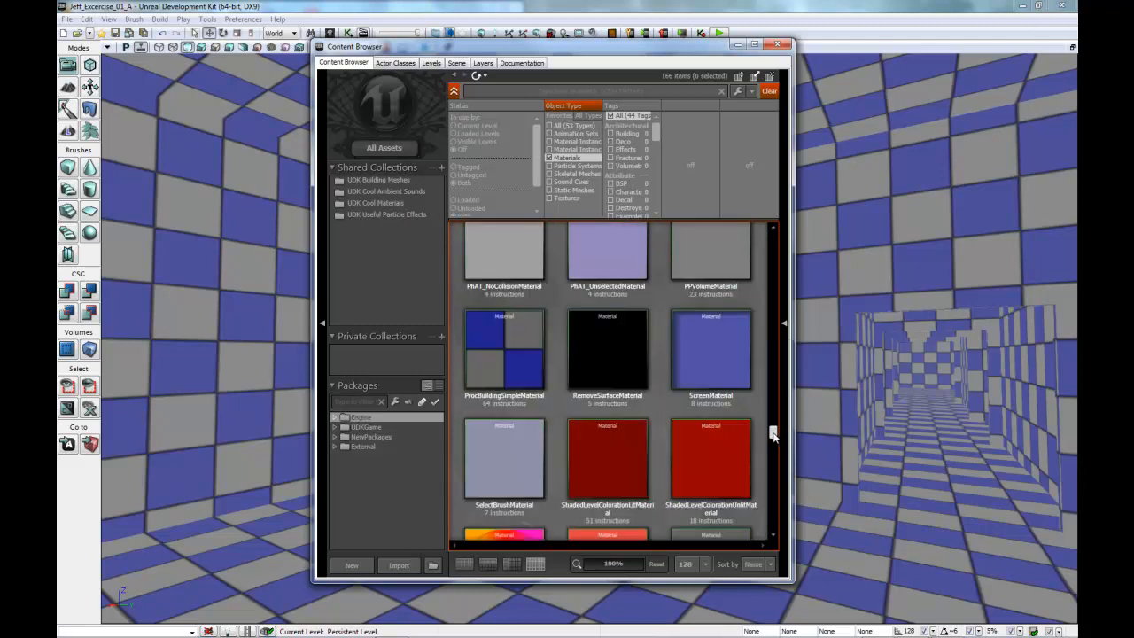
click(357, 428)
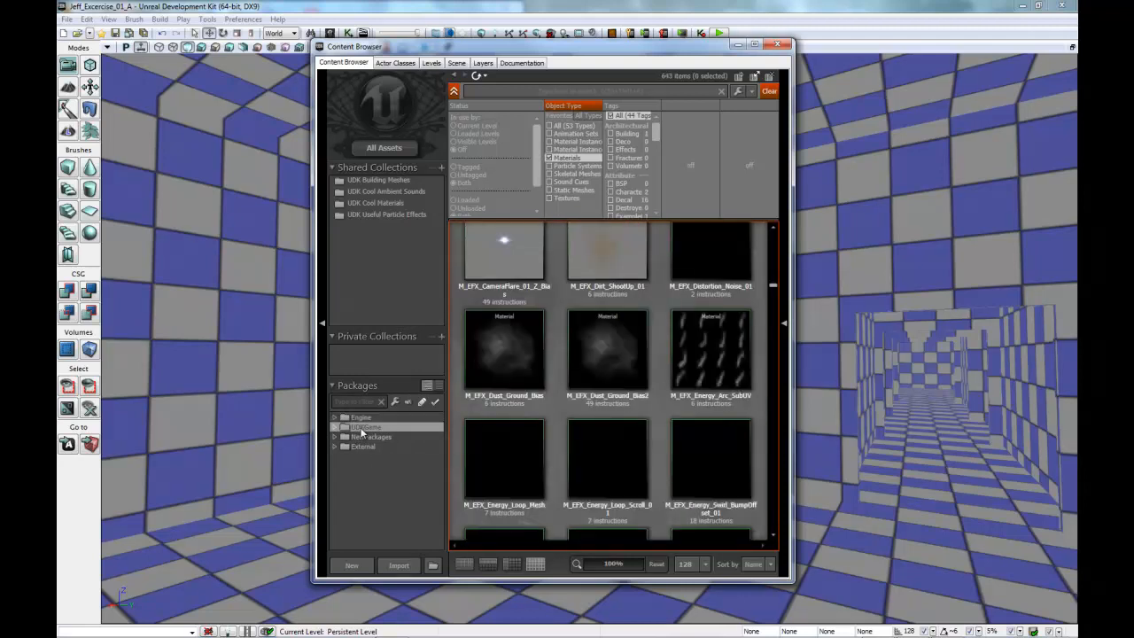
drag(773, 287, 773, 233)
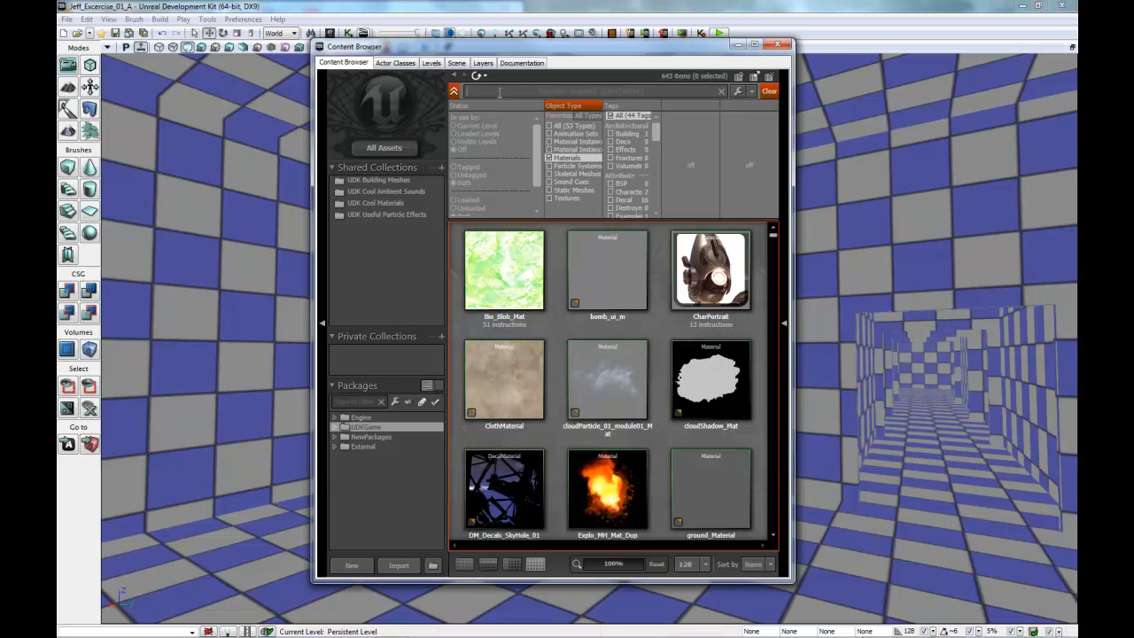
Browse the UDKGame materials and search them for "walls"
click(482, 90)
drag(775, 234, 775, 234)
click(488, 88)
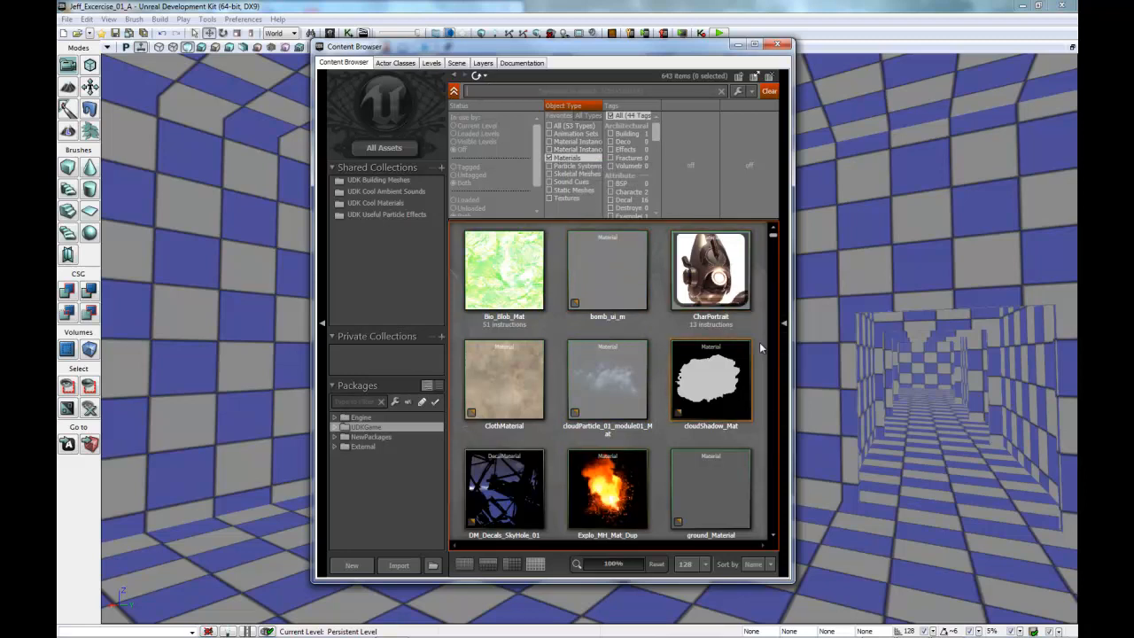
drag(773, 238, 780, 253)
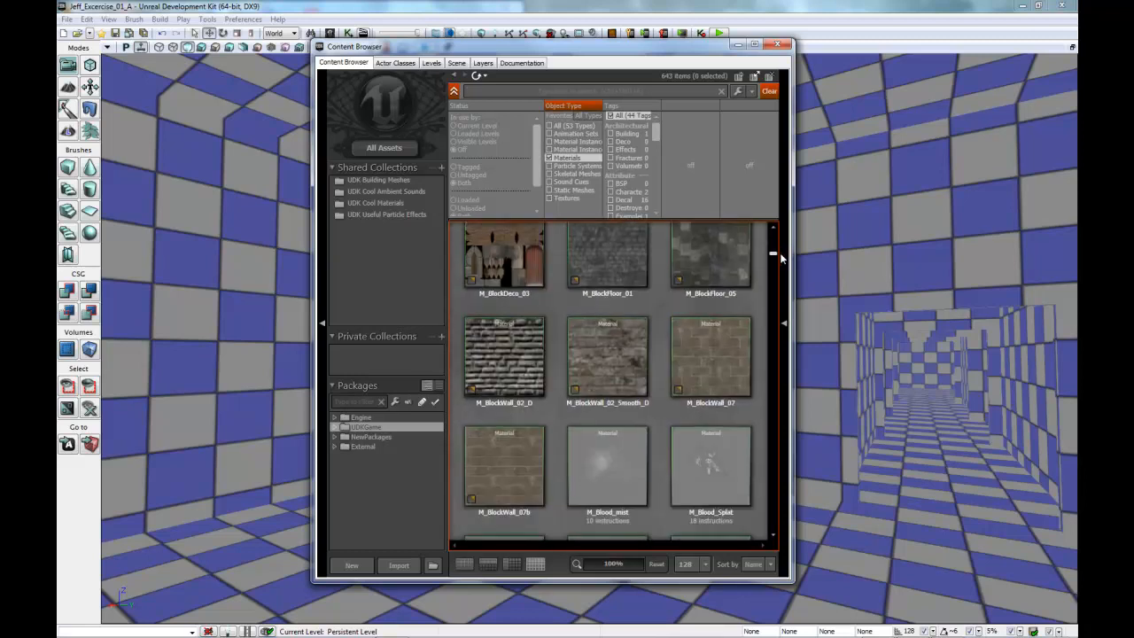
drag(779, 253, 784, 273)
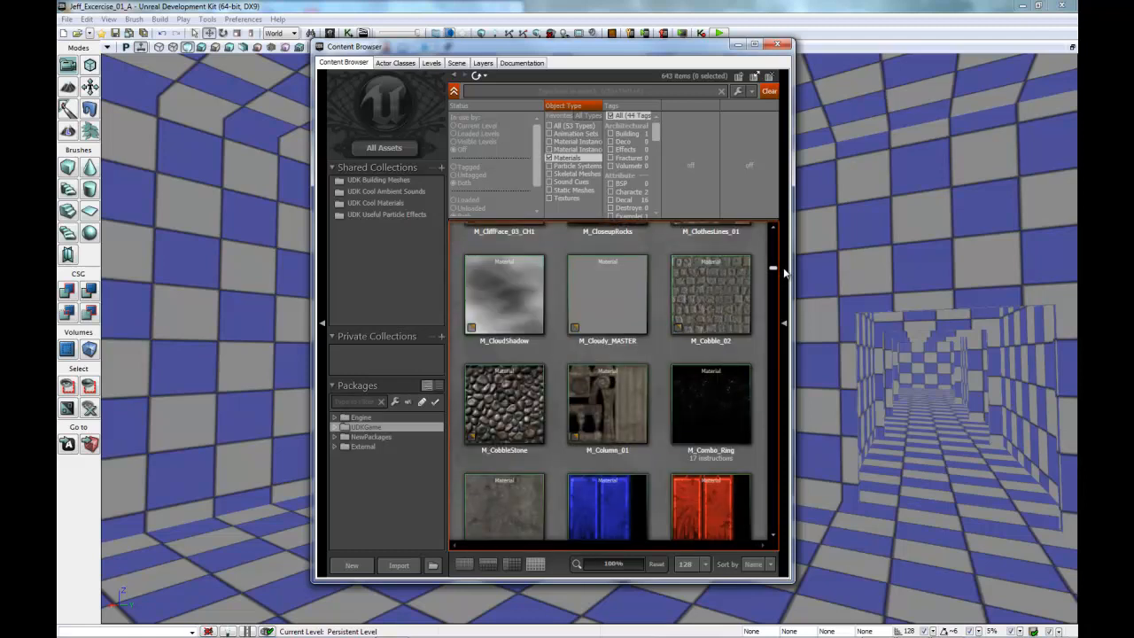
drag(784, 273, 784, 328)
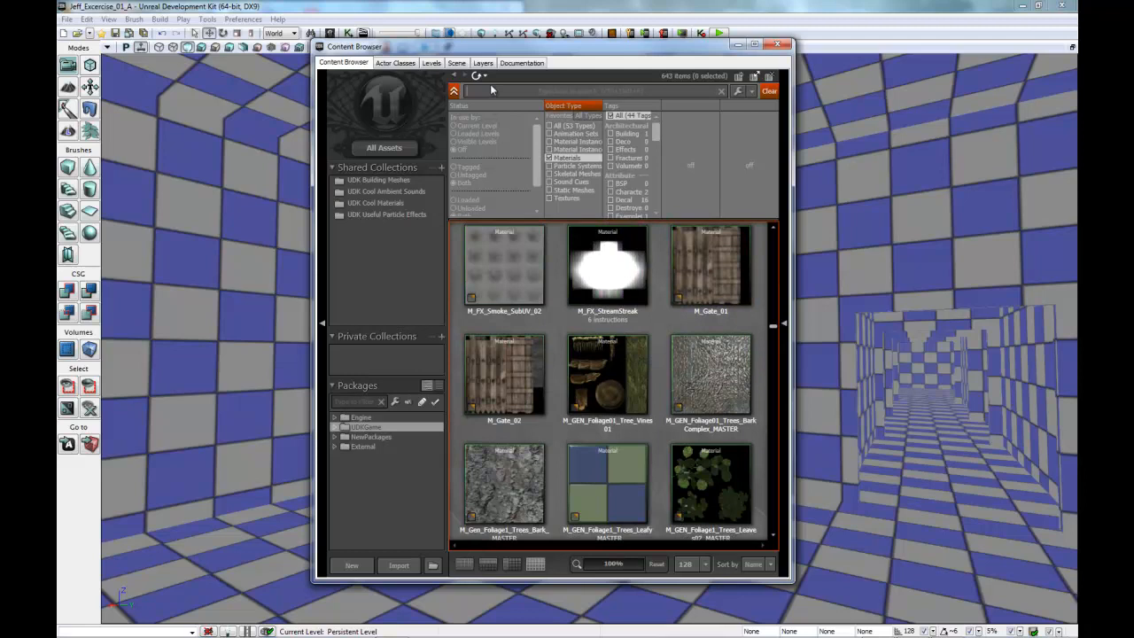
text(walls)
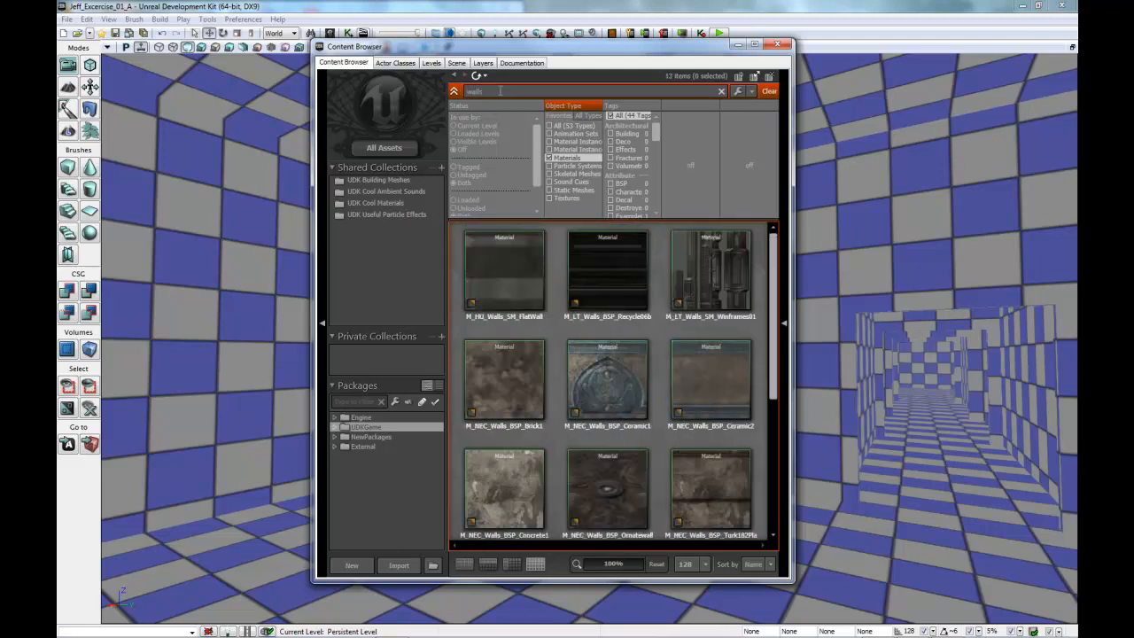
Move the Content Browser off the room's left wall and try the M_NEC_Walls_BSP_Turk182Plain material on that wall
drag(773, 324, 773, 369)
scroll(768, 398, down, 1)
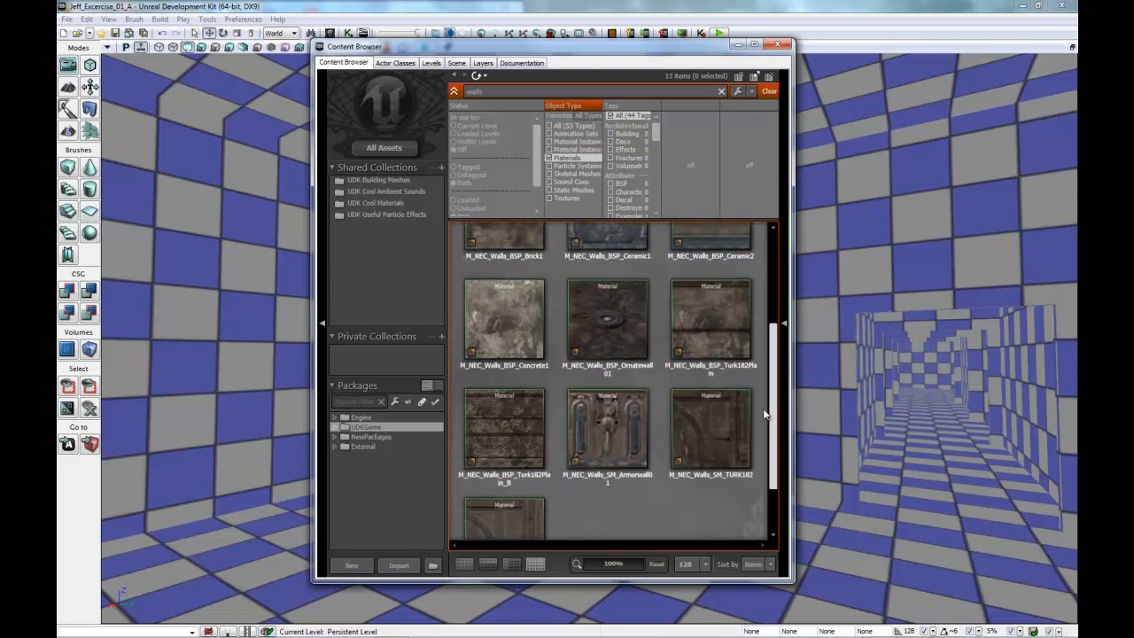
click(711, 317)
drag(714, 41, 931, 57)
drag(925, 306, 323, 330)
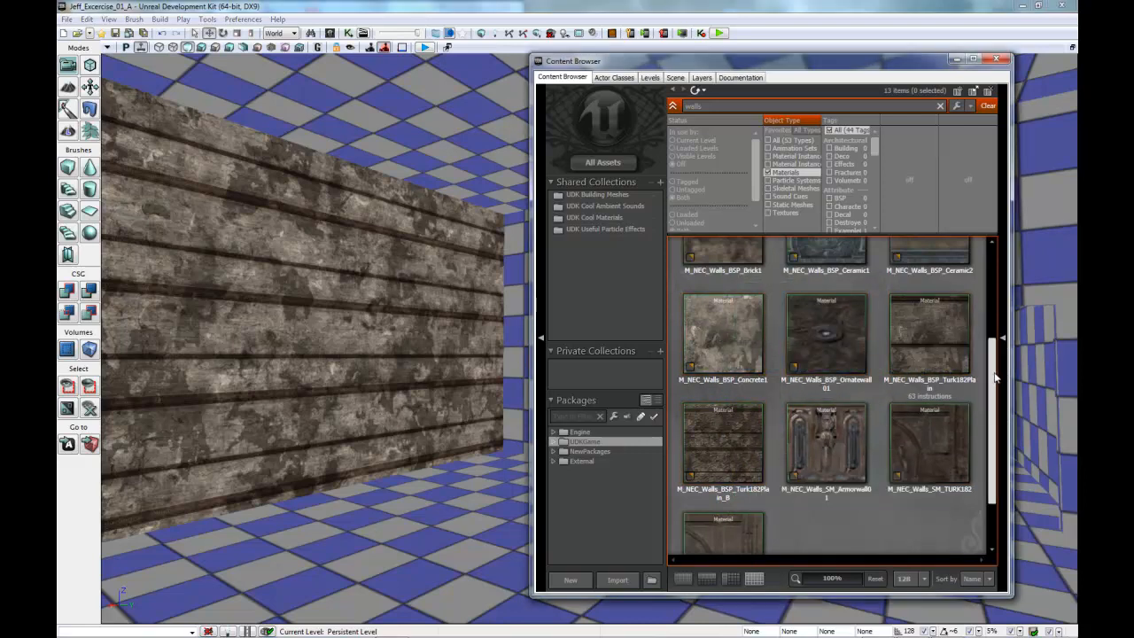
Try the M_NEC_Walls_BSP_Ceramic2 material on the room's left wall
scroll(995, 379, up, 2)
click(936, 318)
drag(937, 318, 361, 316)
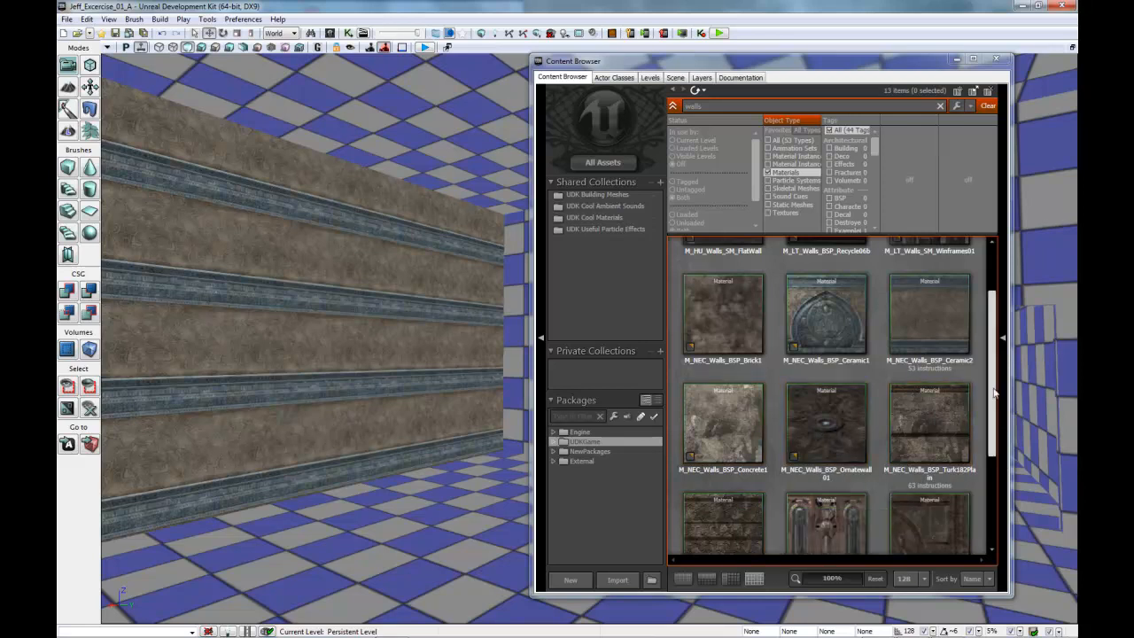
Try the M_NEC_Walls_SM_TURK182 material and its version2 variant on the room's left wall
scroll(992, 432, down, 1)
scroll(994, 431, down, 1)
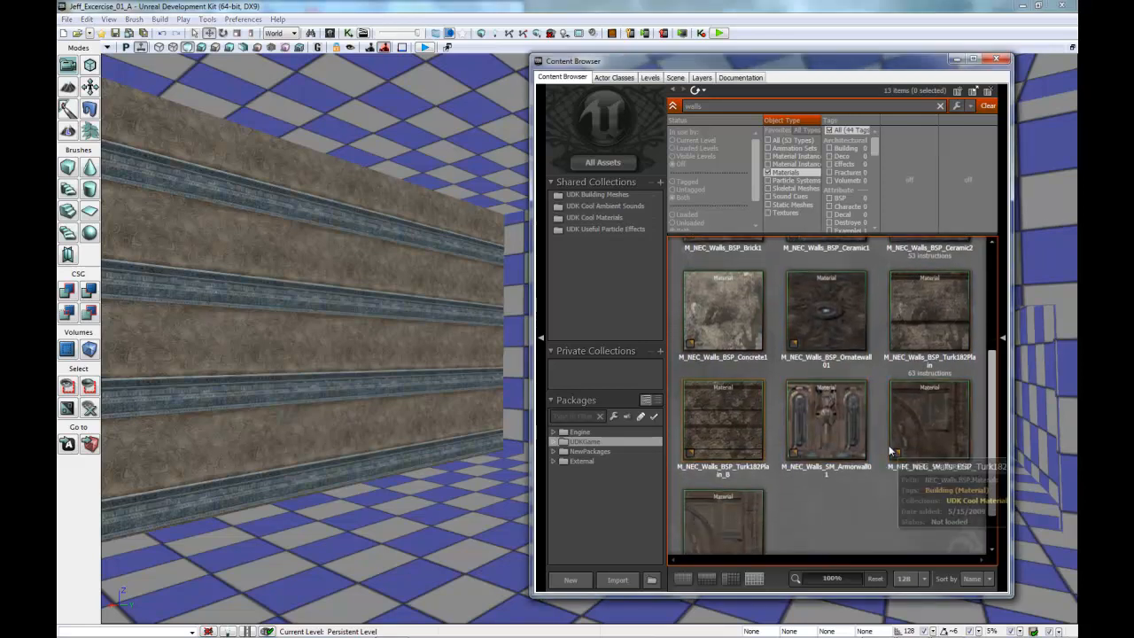
click(937, 422)
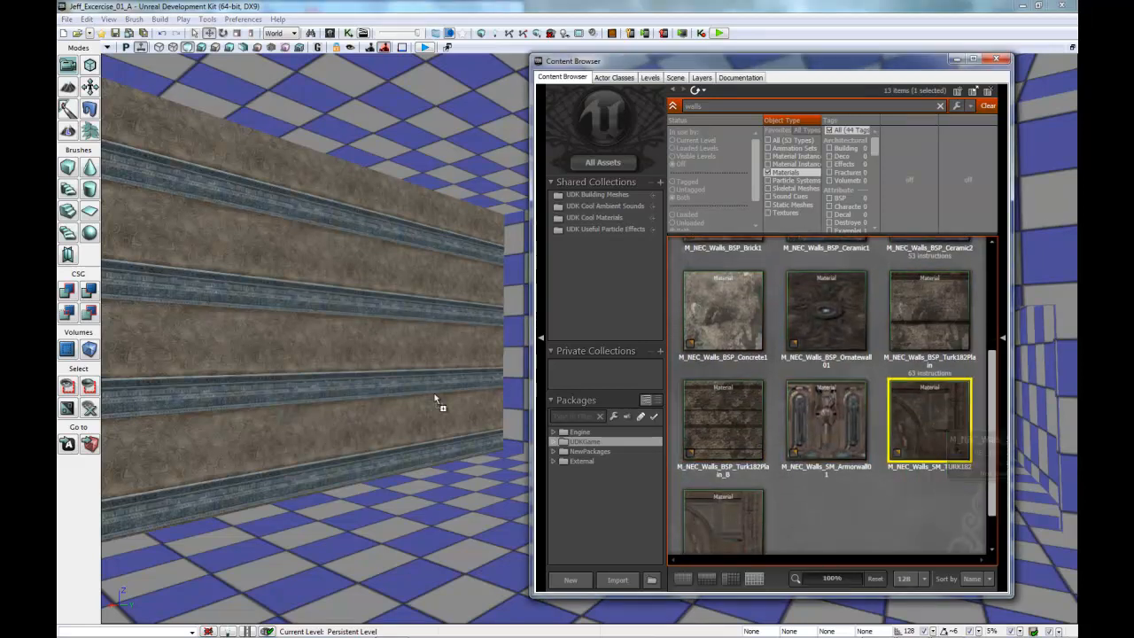
drag(422, 389, 424, 389)
drag(720, 525, 322, 379)
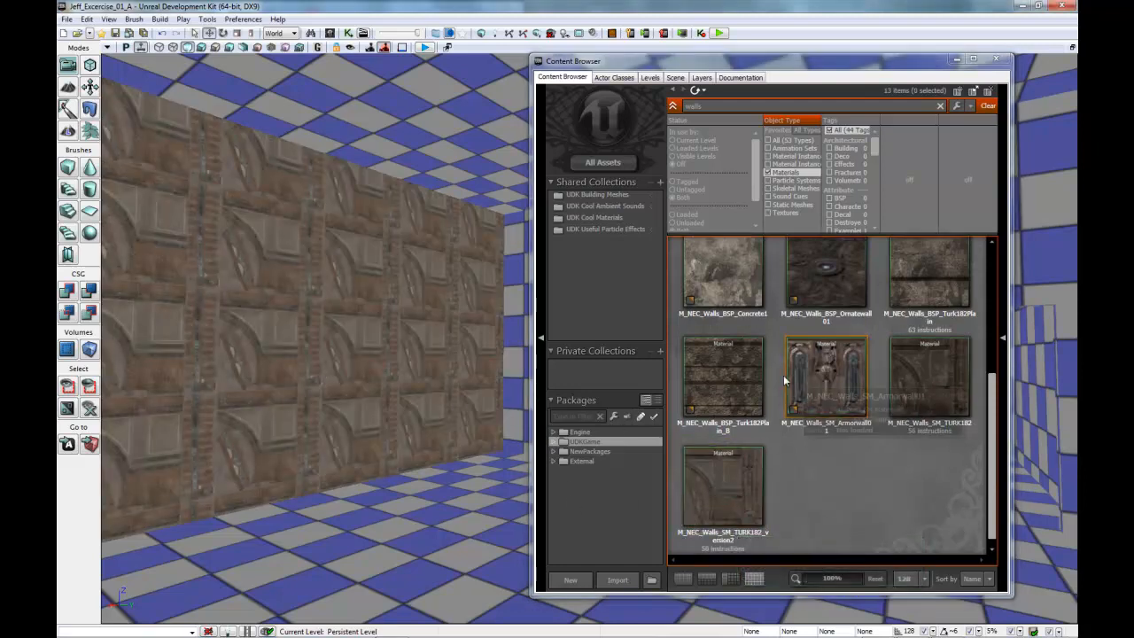
Put the M_NEC_Walls_BSP_Turk182Plain material back on the room's left wall
scroll(938, 259, up, 1)
click(935, 269)
drag(934, 268, 387, 336)
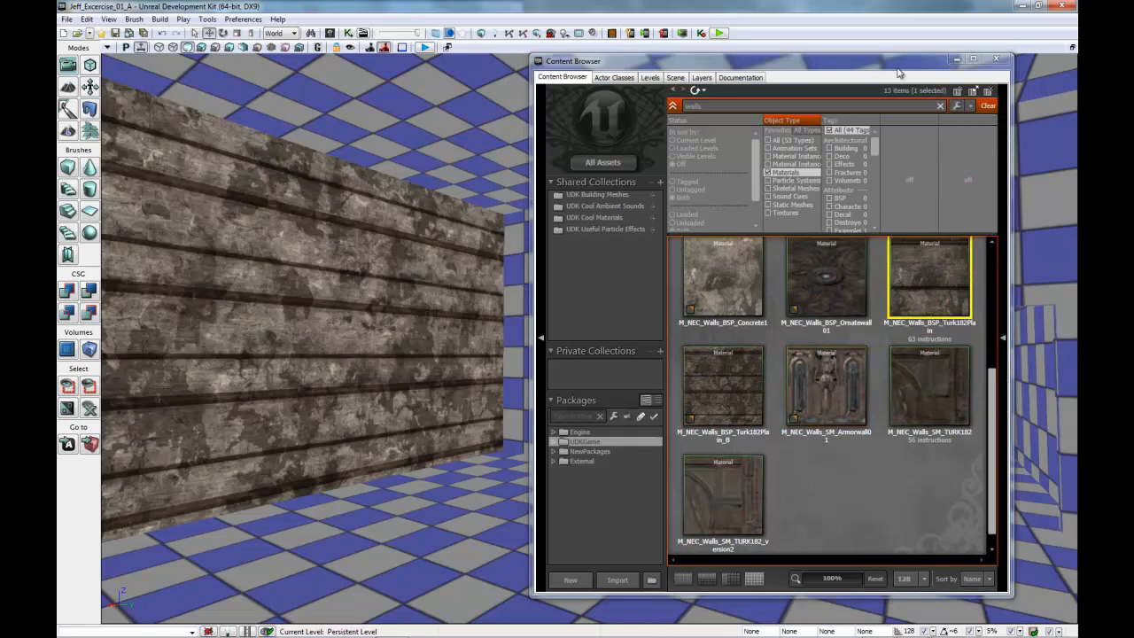
Browse the wall materials and apply M_HU_Walls_SM_FlatWall to the room's left wall
drag(898, 70, 920, 69)
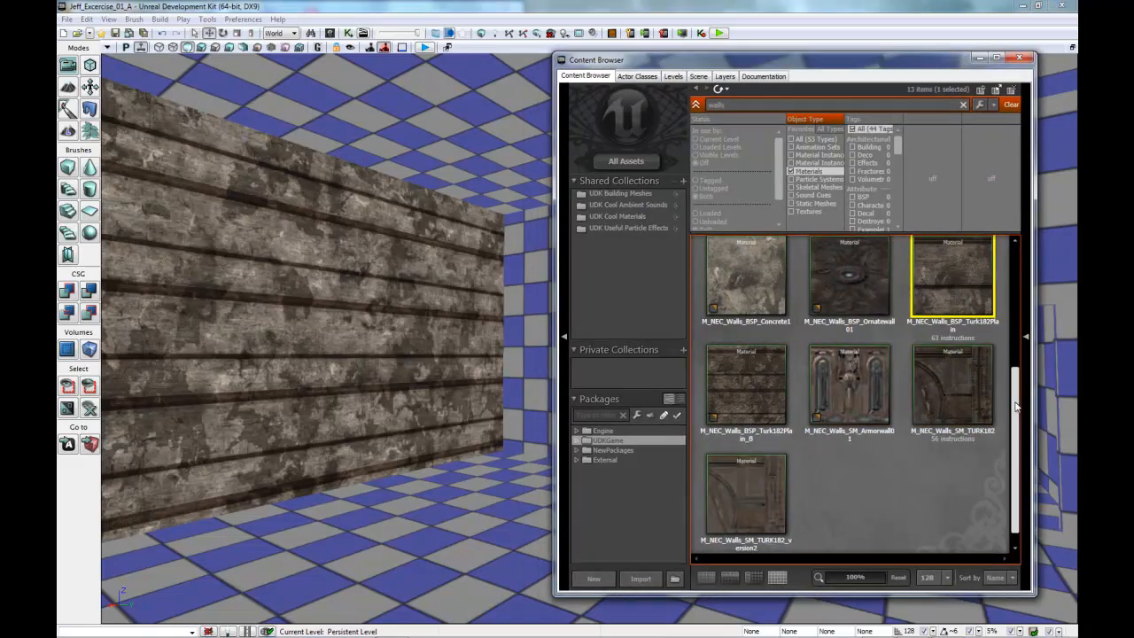
scroll(1004, 338, up, 2)
scroll(1004, 355, down, 3)
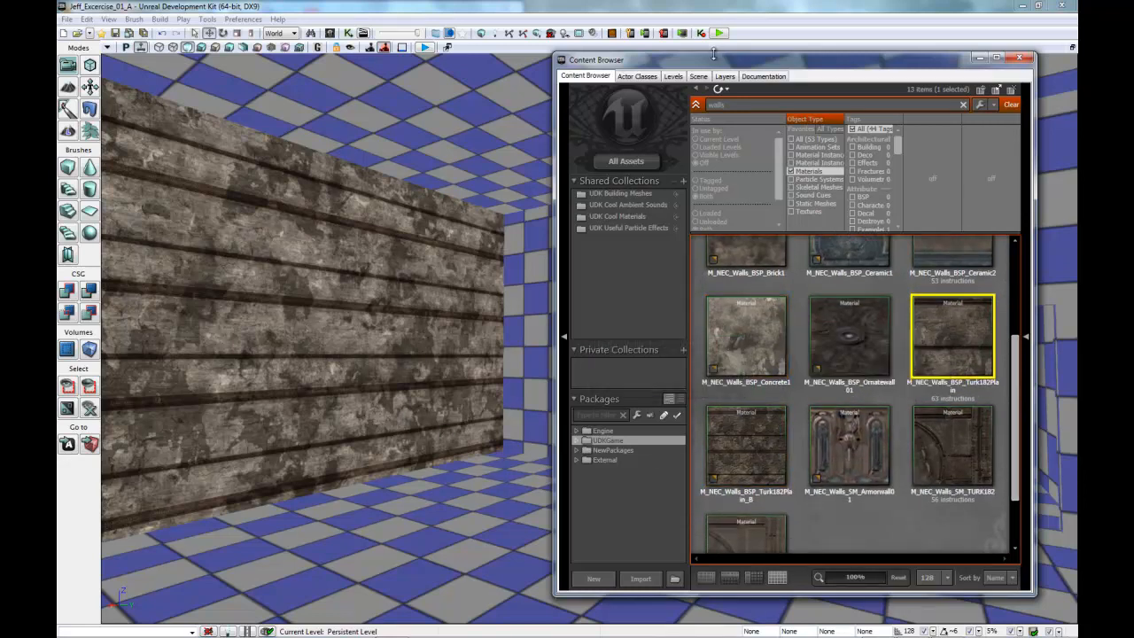
drag(718, 64, 686, 62)
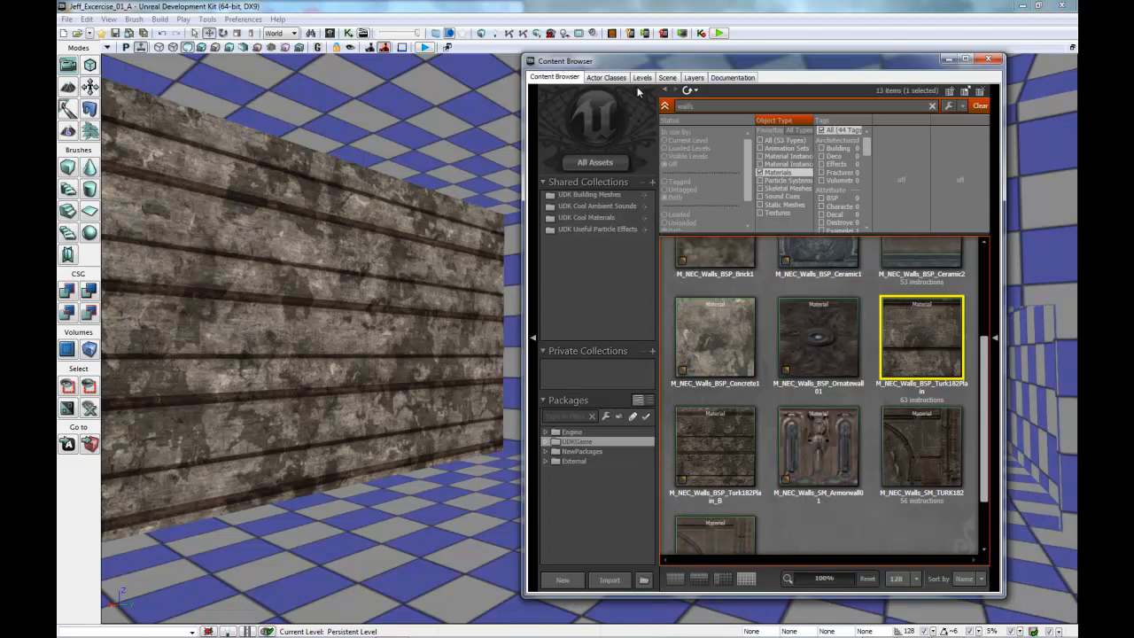
drag(692, 67, 720, 68)
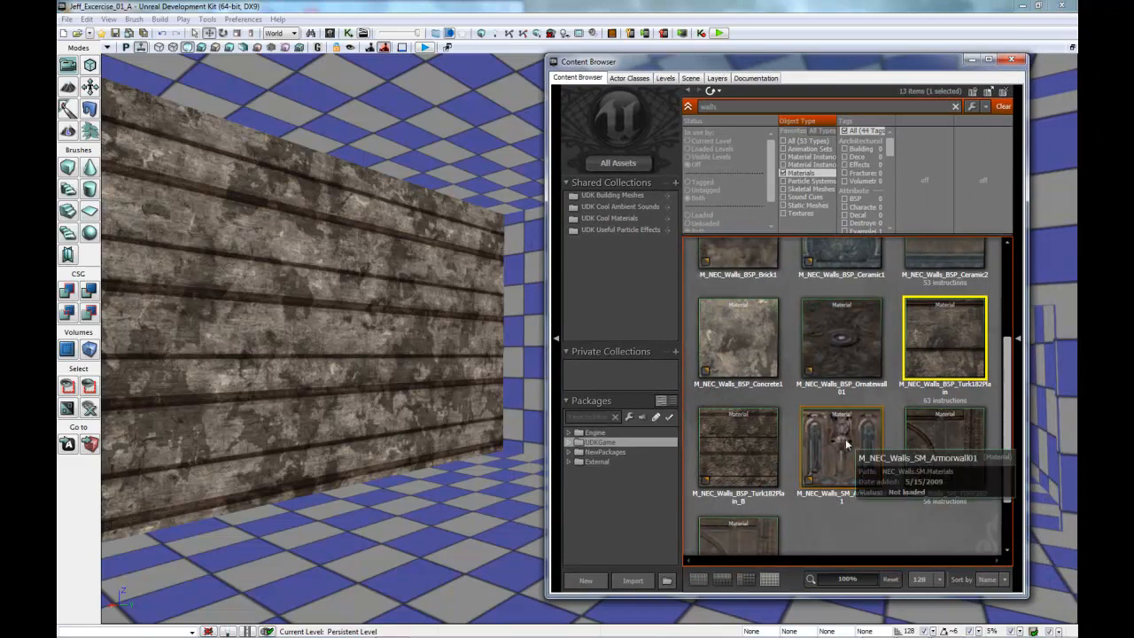
drag(1006, 364, 1005, 278)
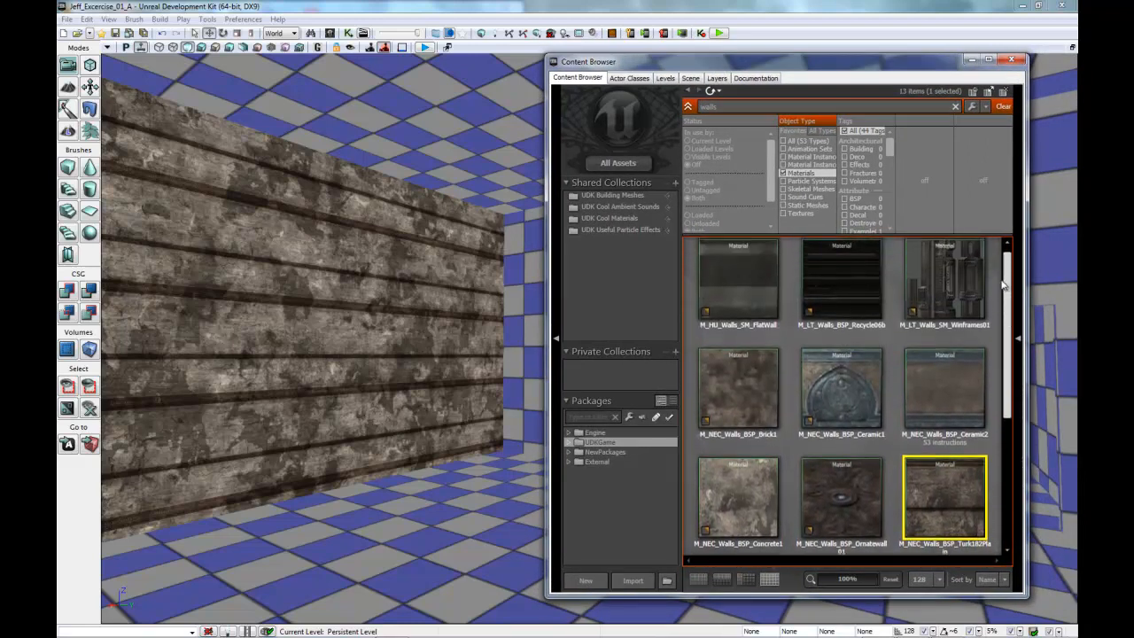
click(758, 302)
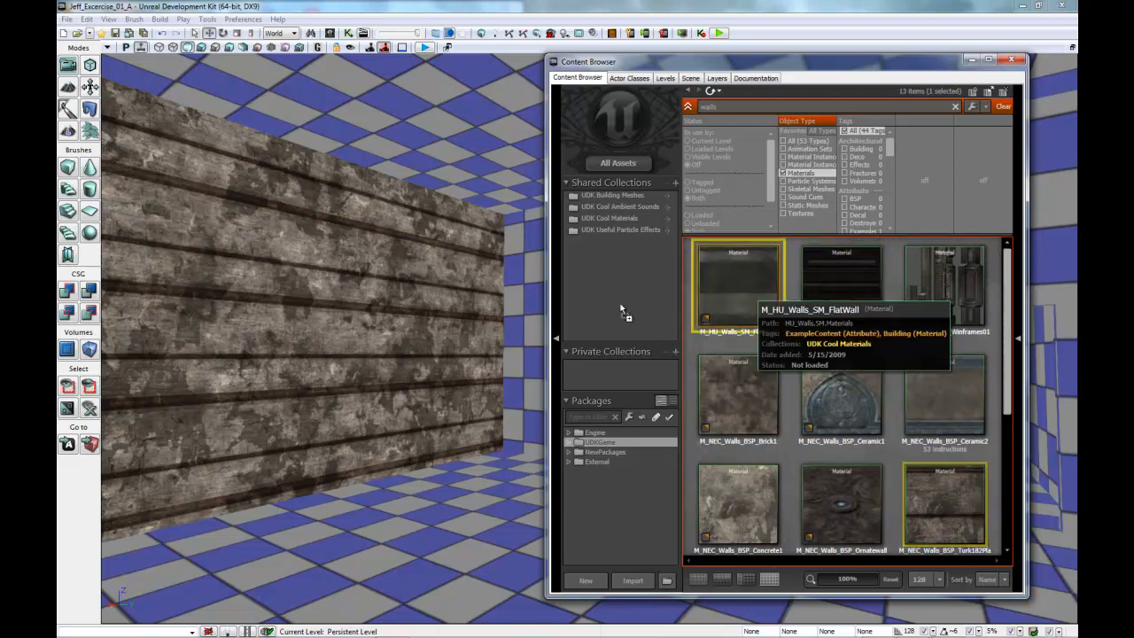
click(350, 332)
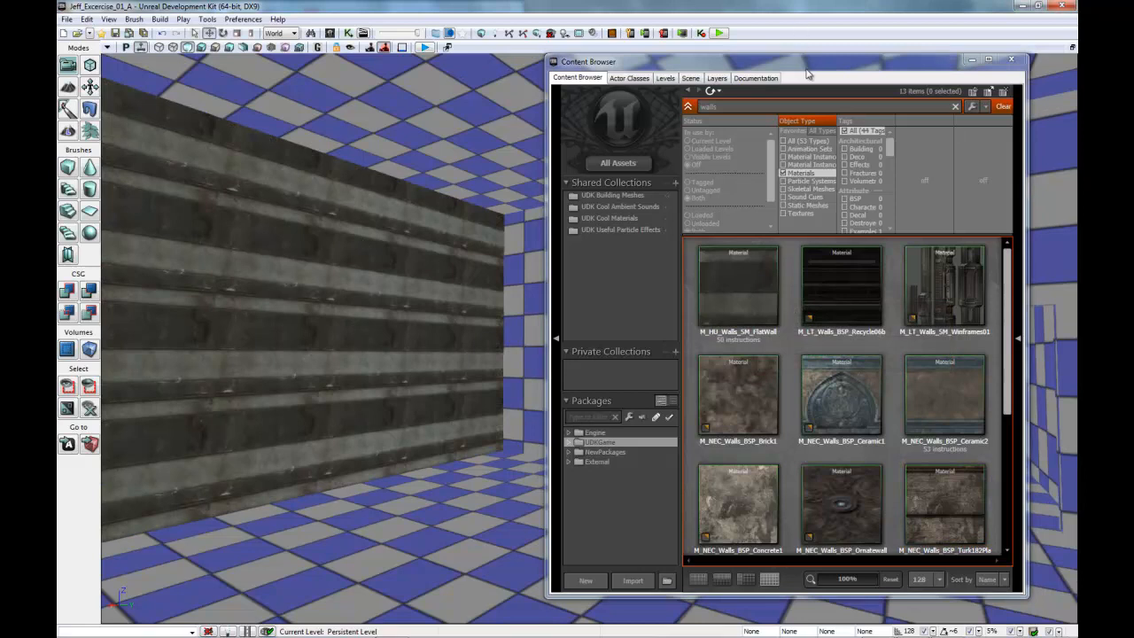
Select the room's left wall and open its surface properties
drag(803, 71, 852, 76)
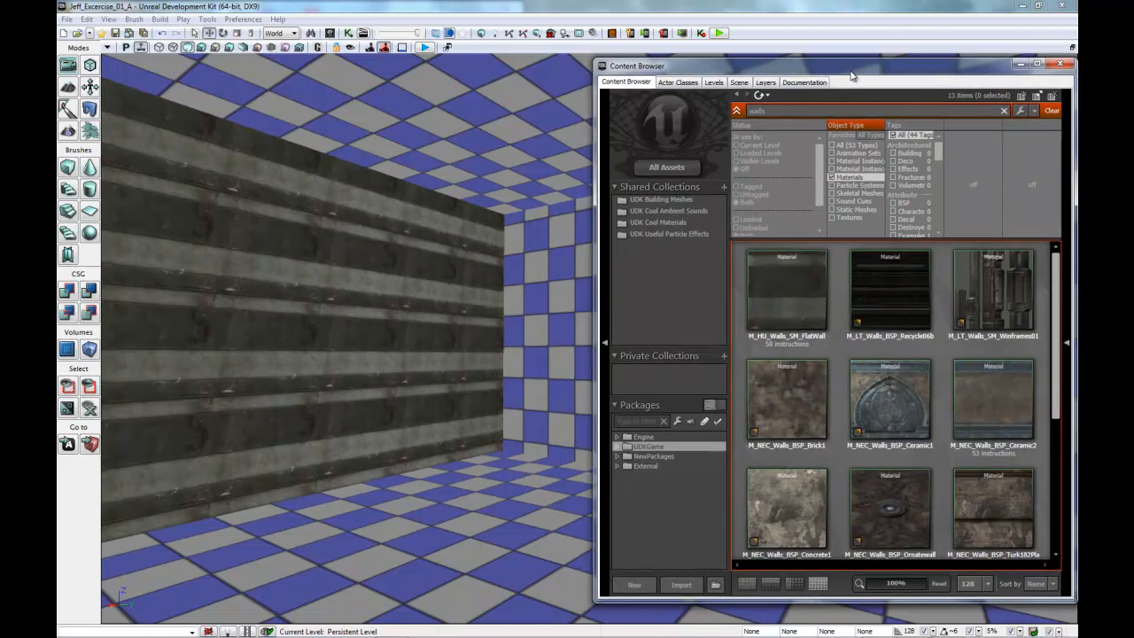
click(334, 300)
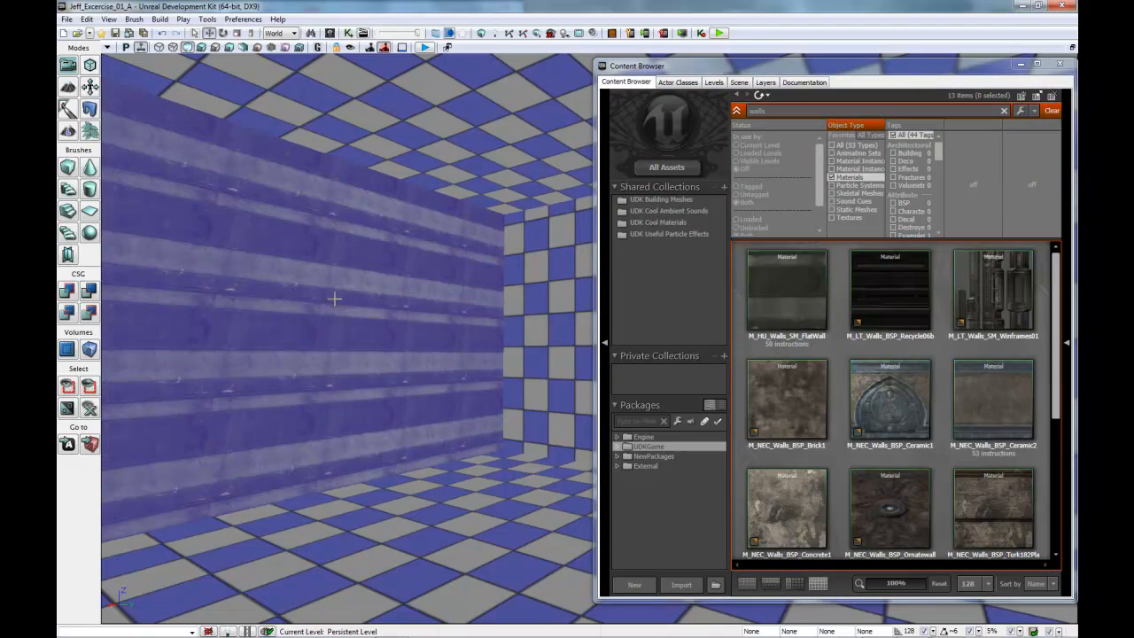
mouse_move(962, 75)
mouse_down()
mouse_move(939, 73)
mouse_move(951, 71)
mouse_up()
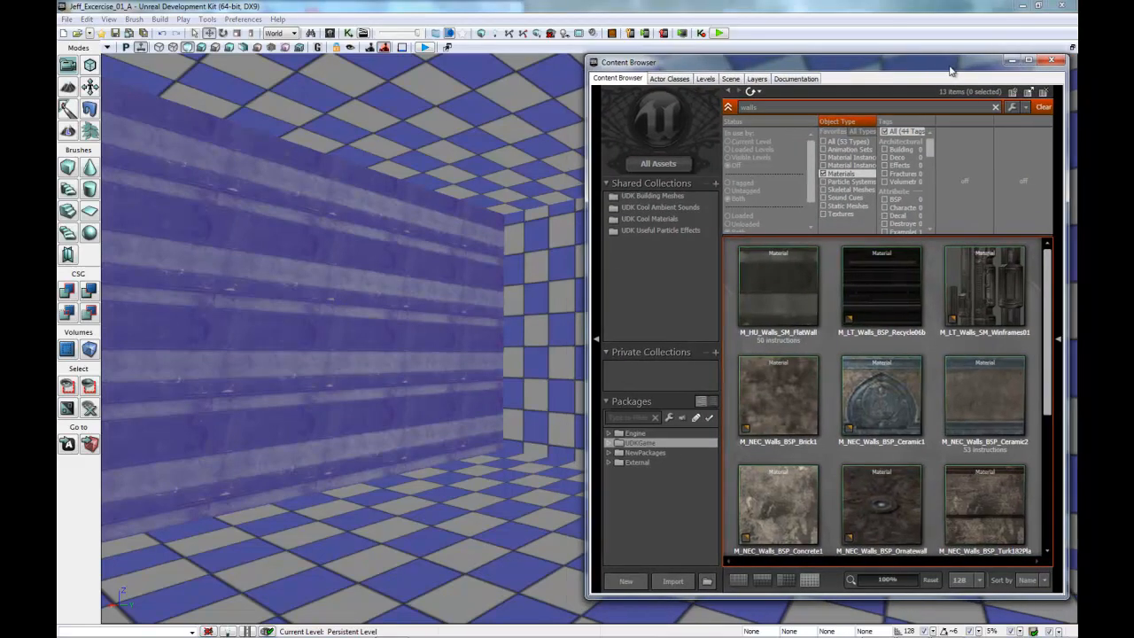
right_click(321, 283)
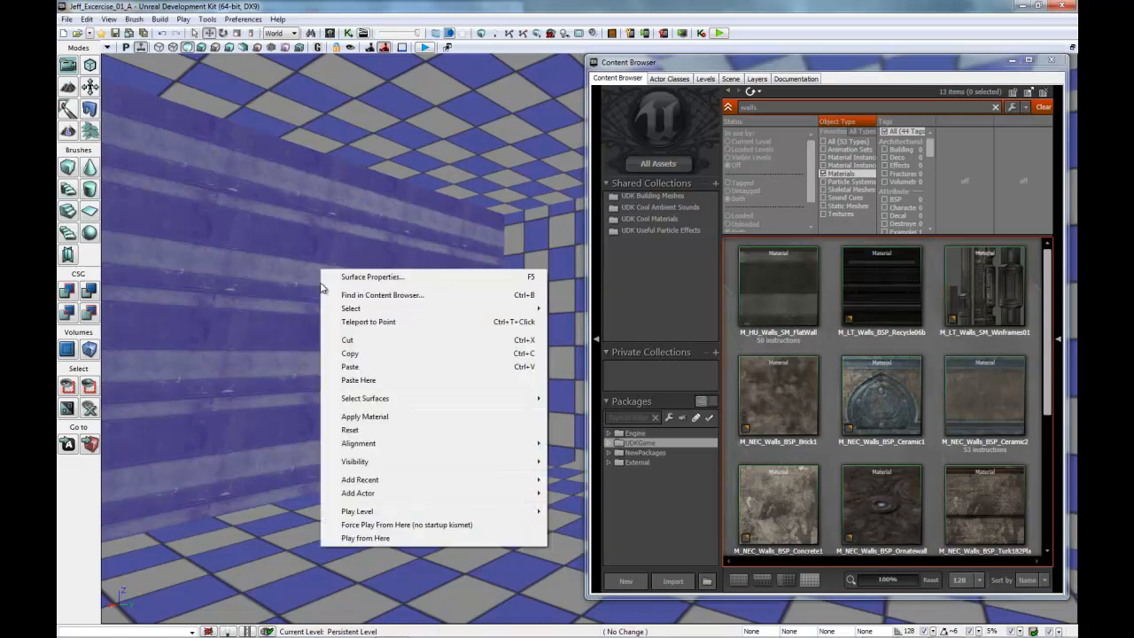
click(361, 279)
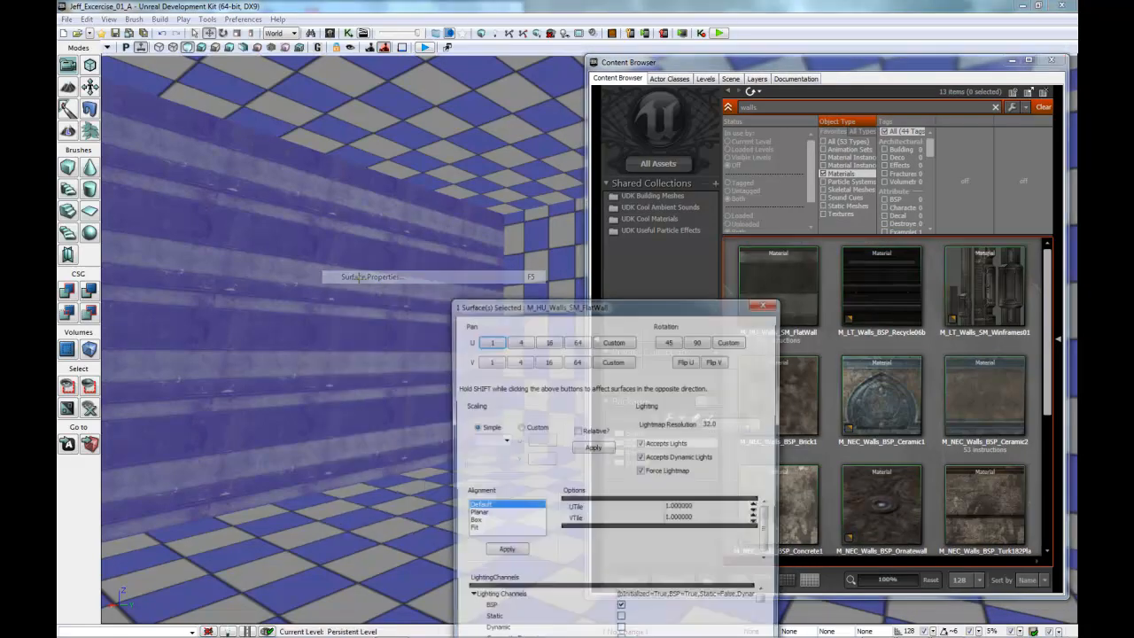
drag(641, 299, 632, 140)
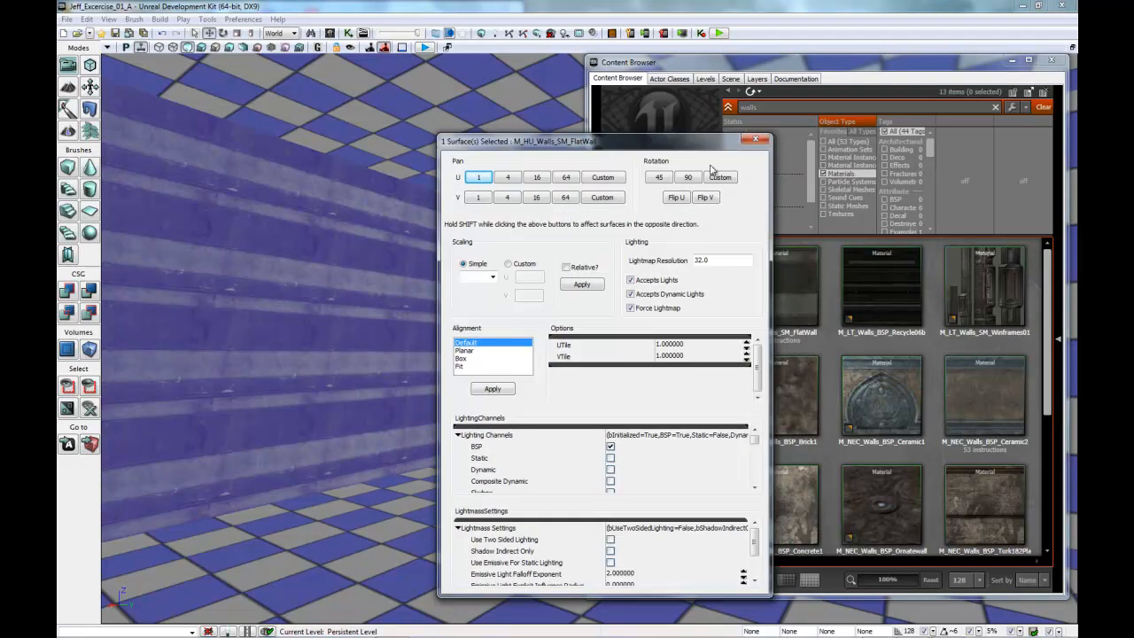
Close and reopen the left wall's surface properties, placing the dialog clear of the wall
click(754, 142)
right_click(325, 252)
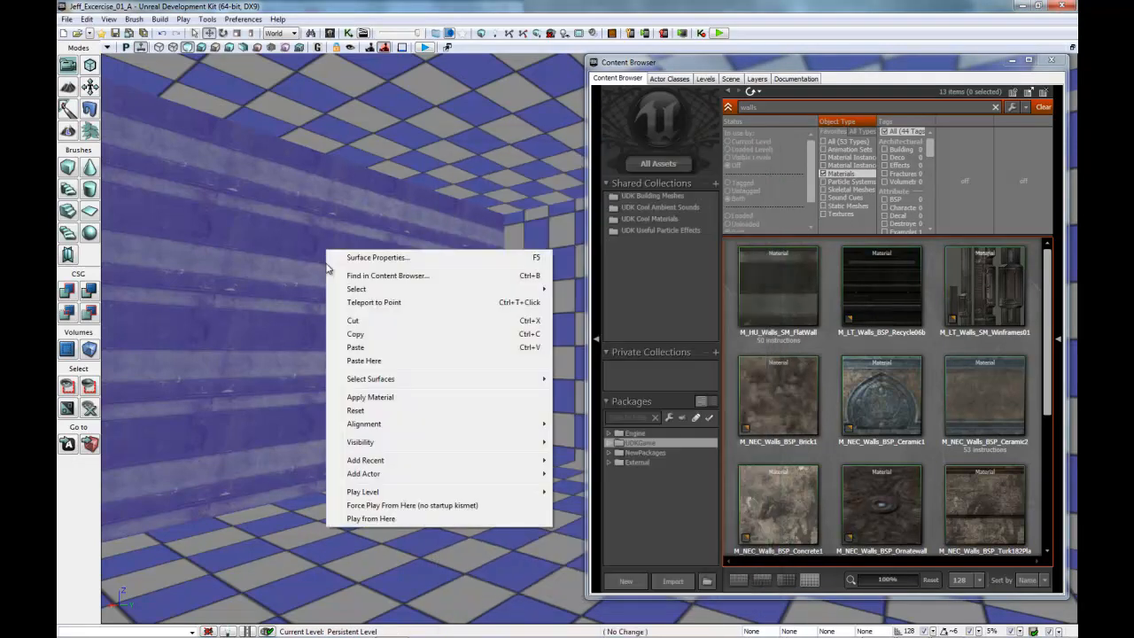
click(373, 259)
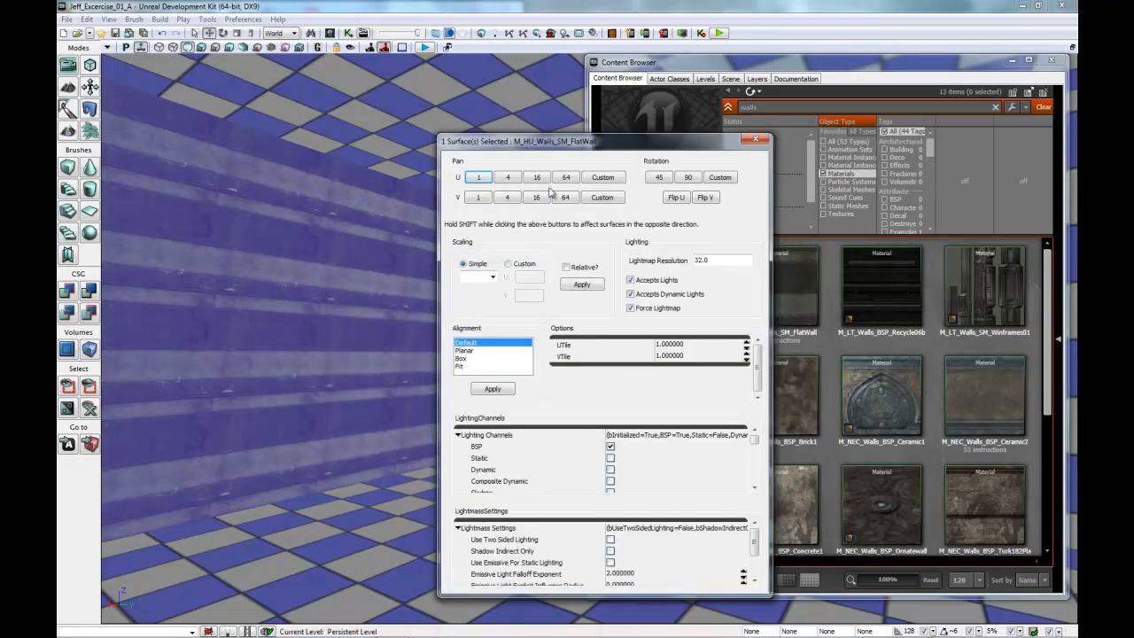
click(754, 140)
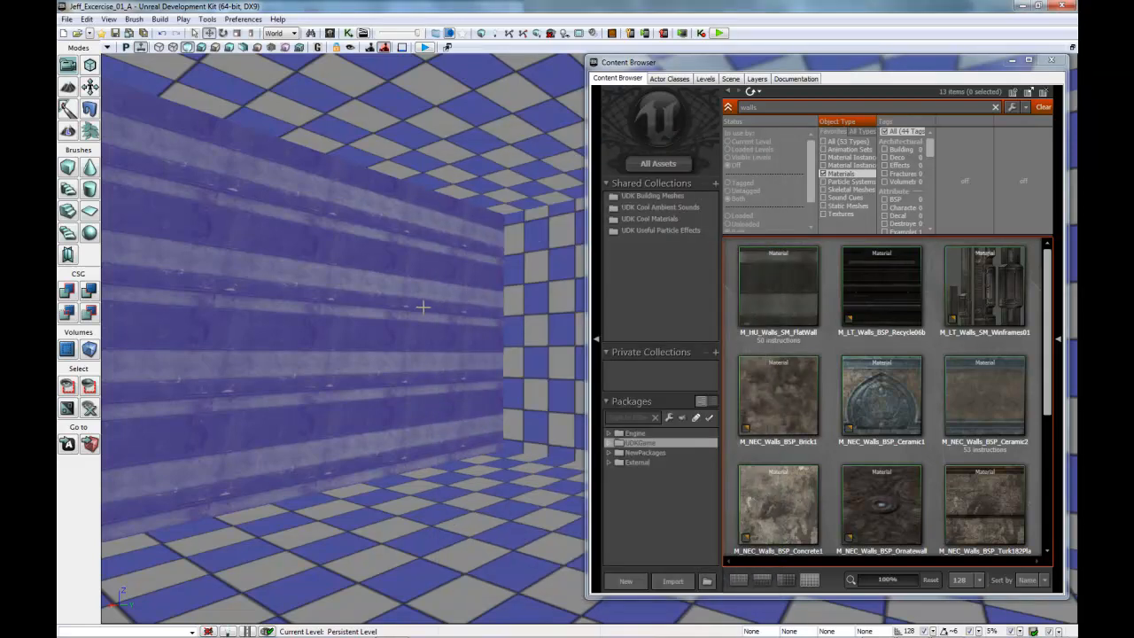
key(F5)
drag(622, 151, 696, 126)
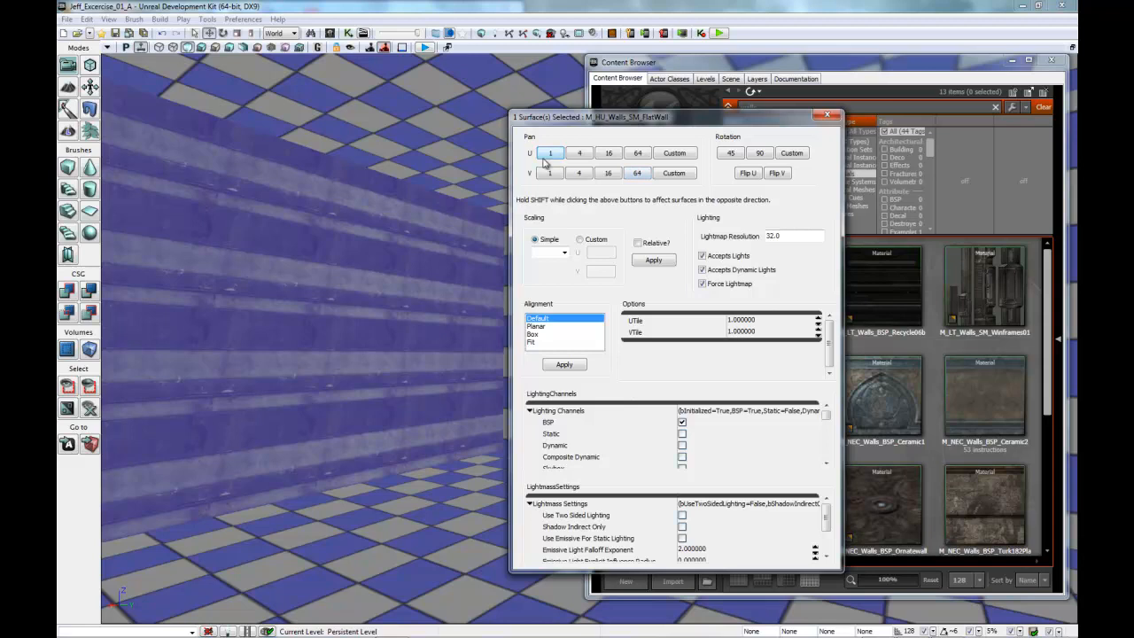
Pan the left wall's material in both U and V by 64 and by 1
click(640, 153)
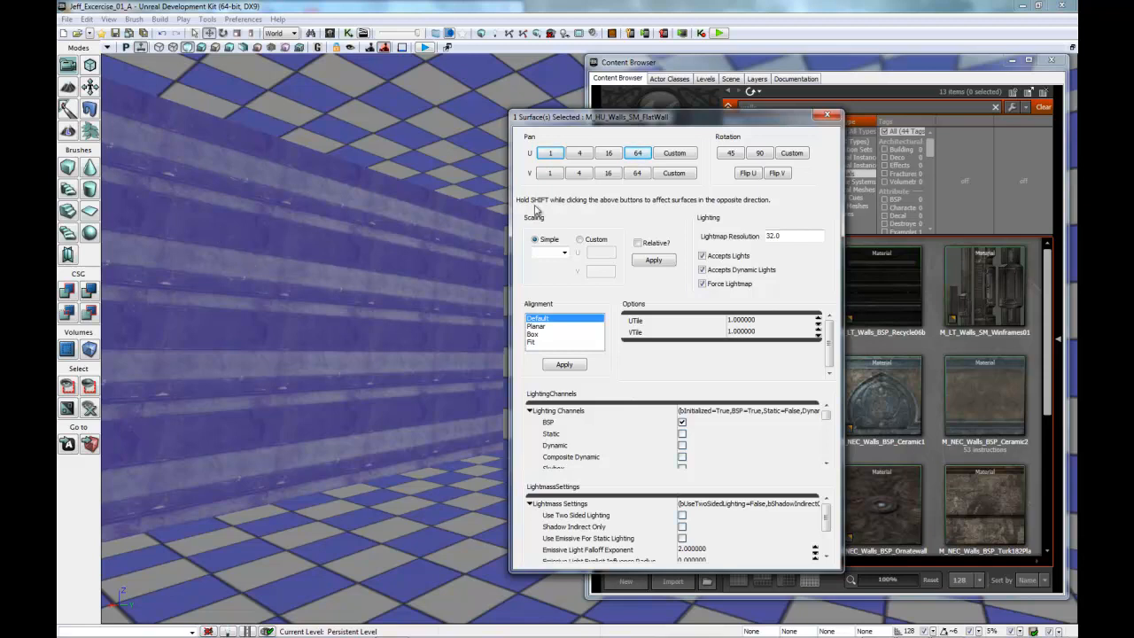
click(634, 175)
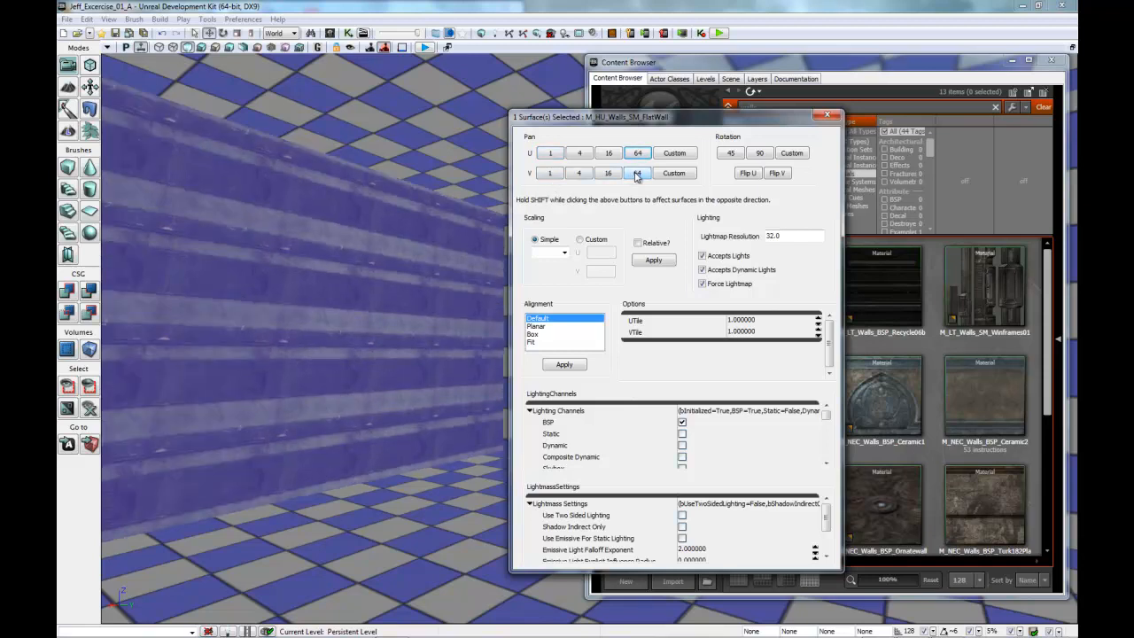
click(551, 174)
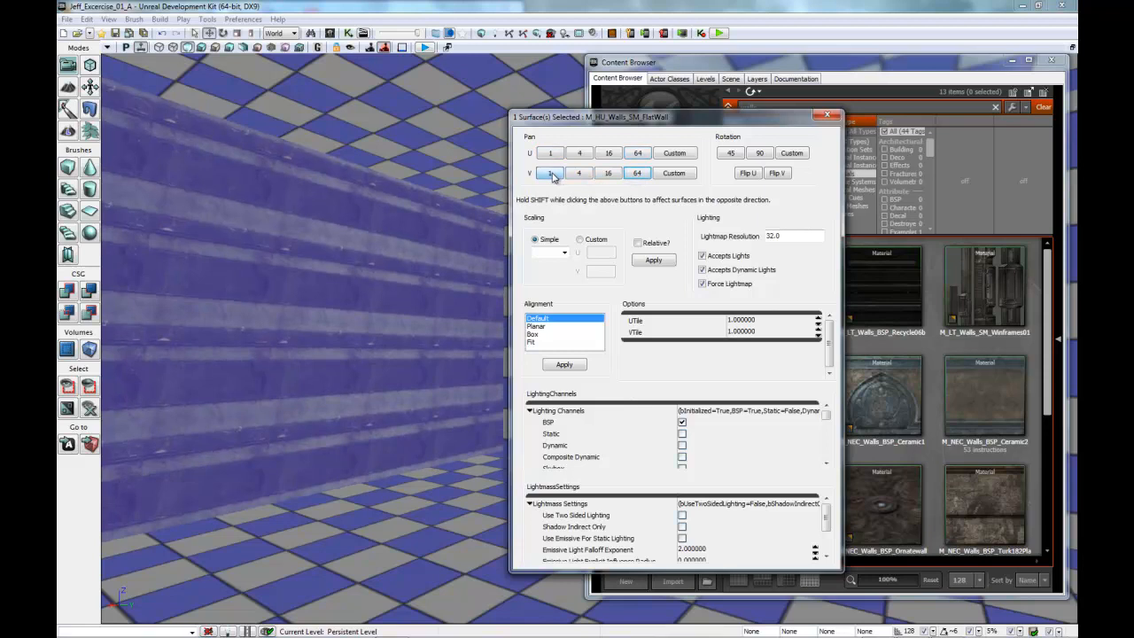
click(551, 173)
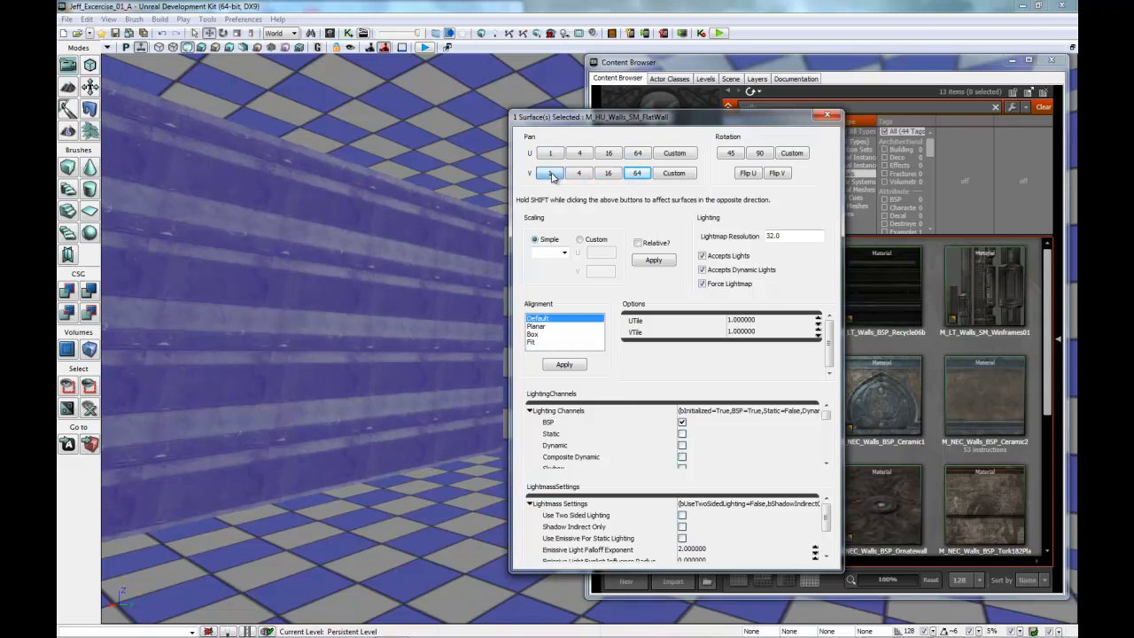
click(555, 156)
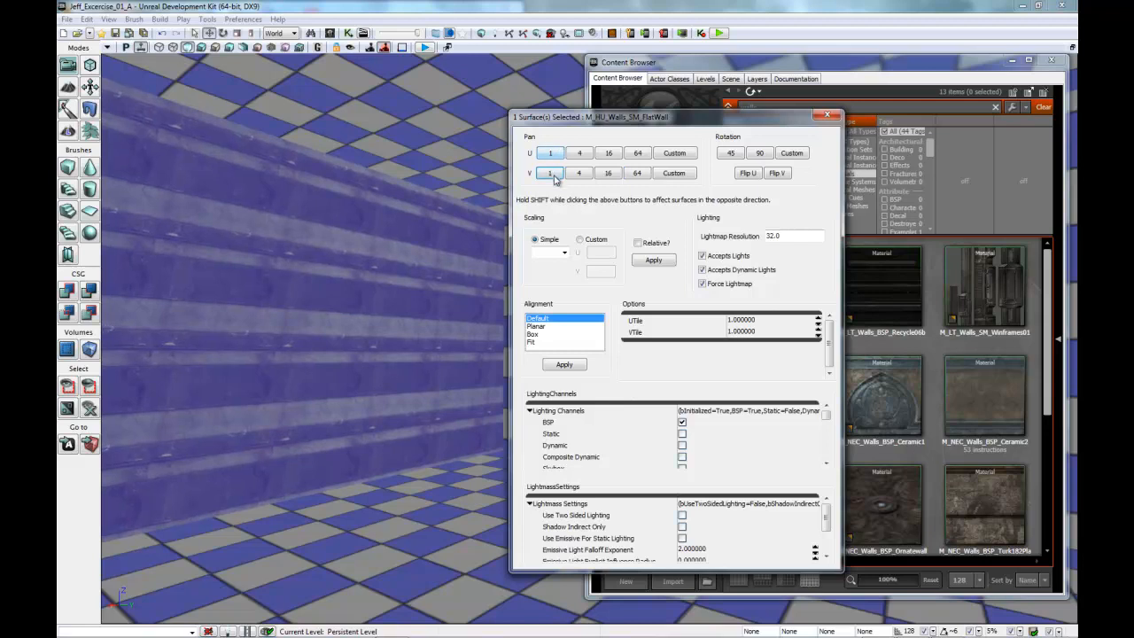
click(551, 173)
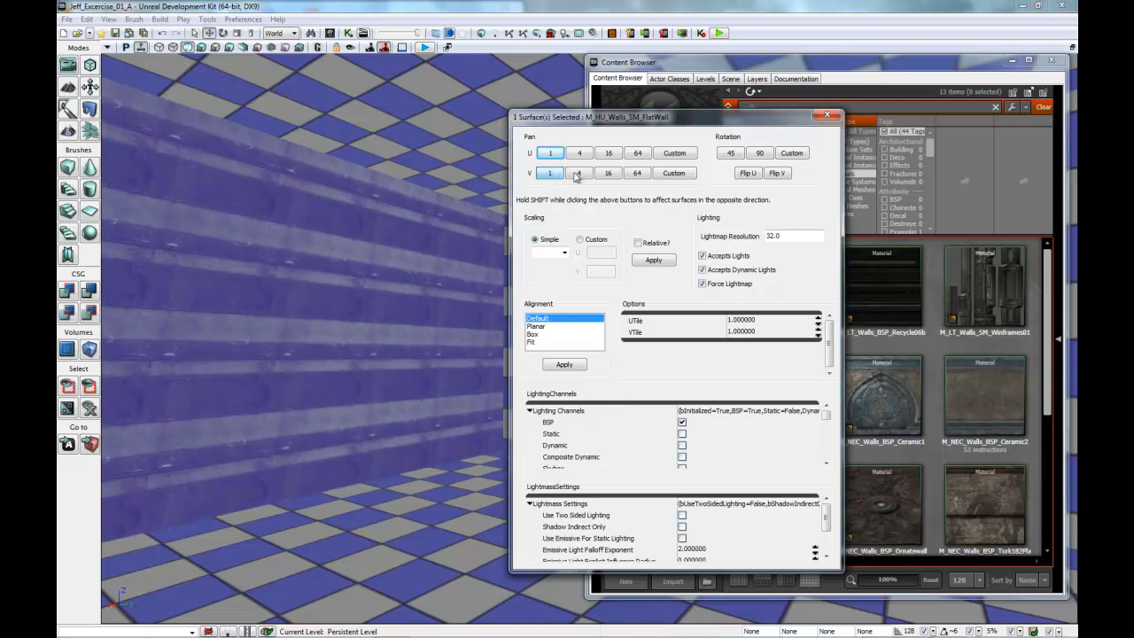
Pan the left wall's material repeatedly along V in increments of 4
click(581, 174)
click(580, 174)
click(581, 174)
click(582, 174)
click(583, 175)
click(583, 176)
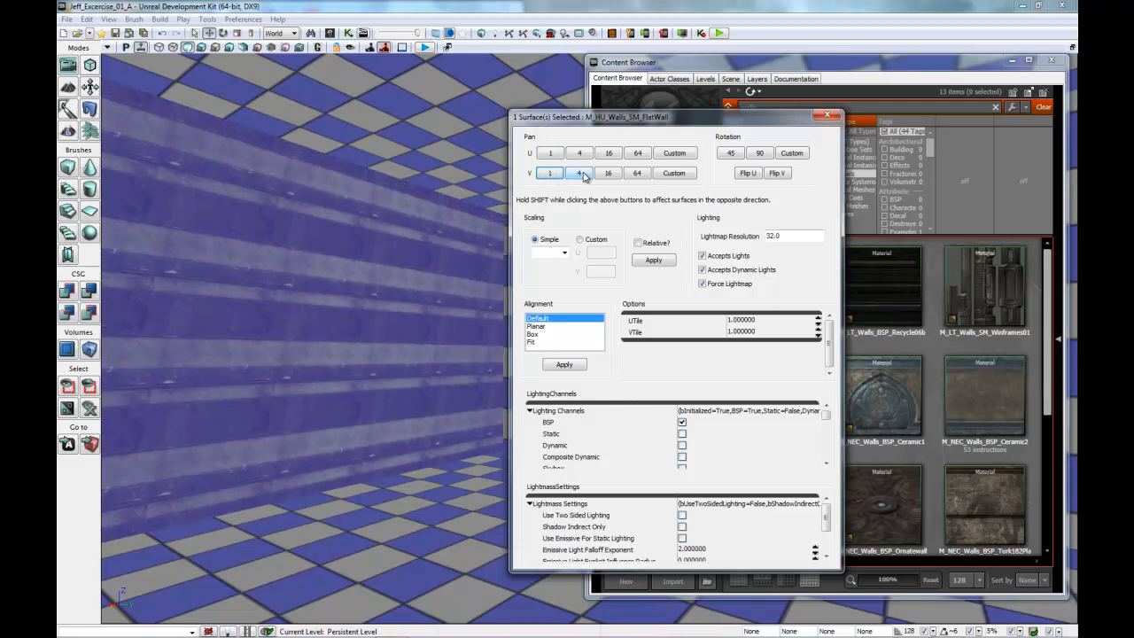
Pan the left wall's material repeatedly along V in increments of 16
click(609, 175)
click(609, 176)
click(610, 176)
click(610, 176)
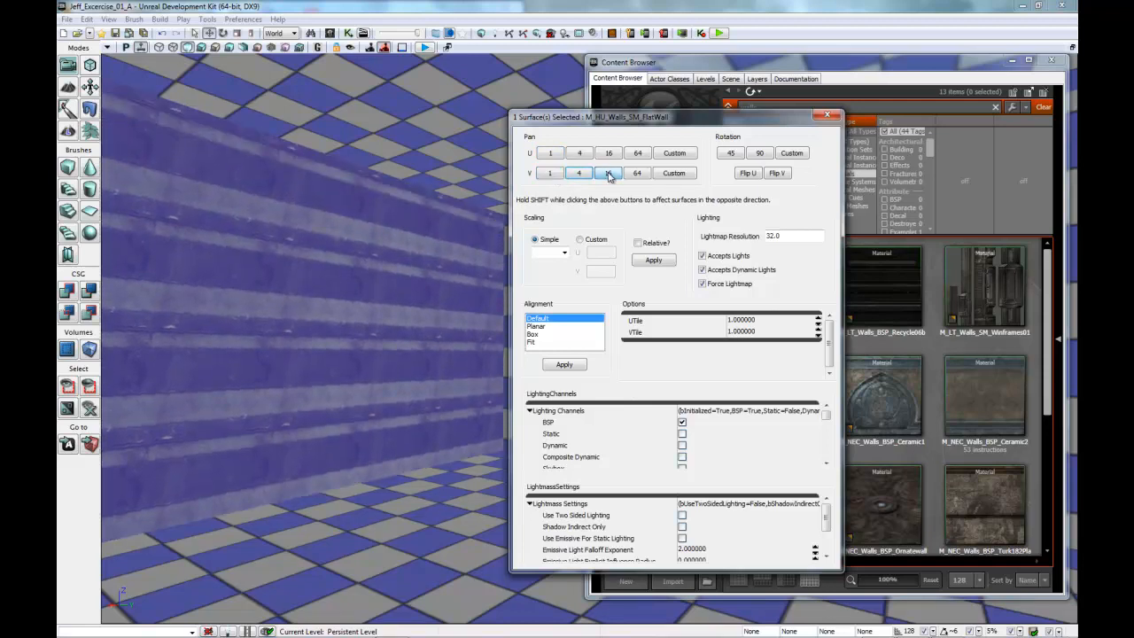
click(610, 176)
click(610, 177)
click(611, 176)
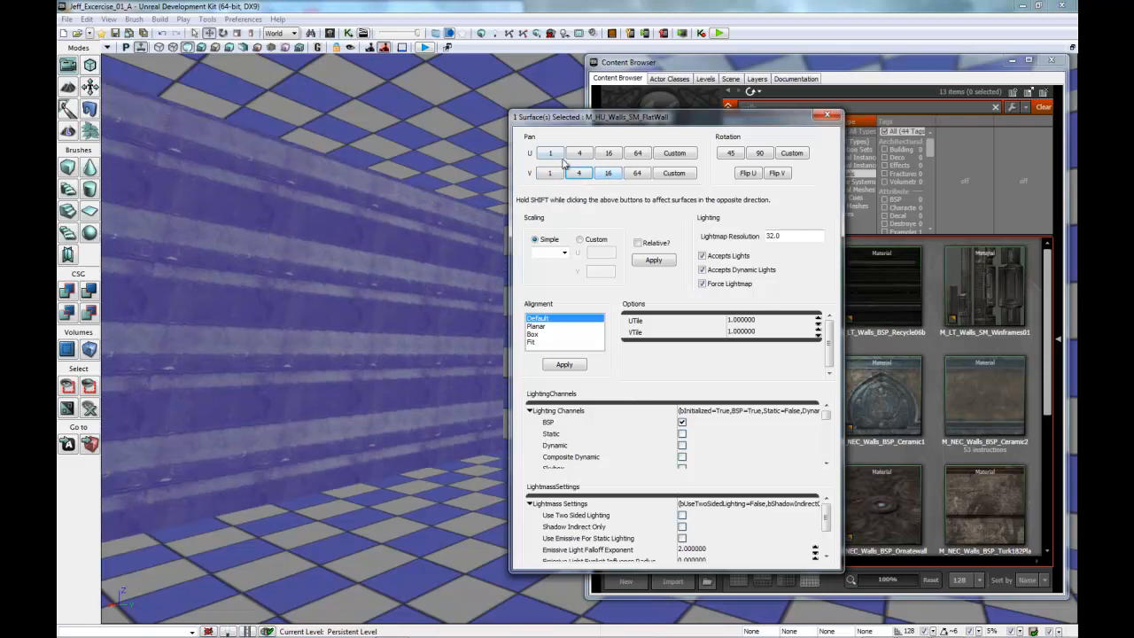
Pan the left wall's material four times along U in increments of 16
click(610, 155)
click(610, 155)
click(610, 155)
click(610, 155)
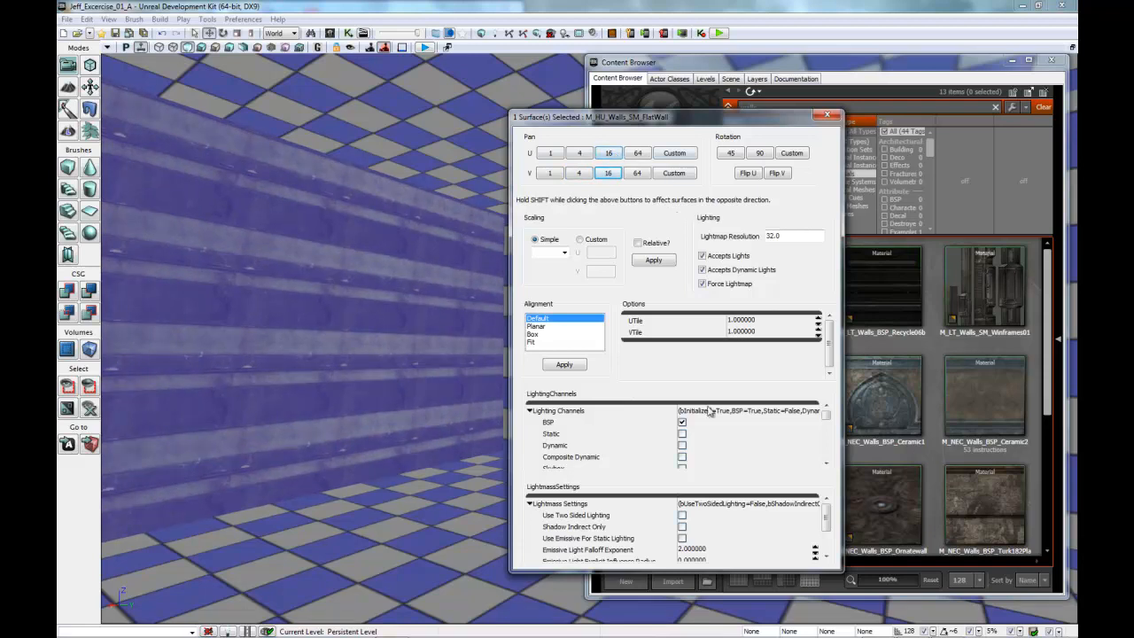
Rotate the left wall's material in 45-degree increments until its stripes run vertically
click(732, 154)
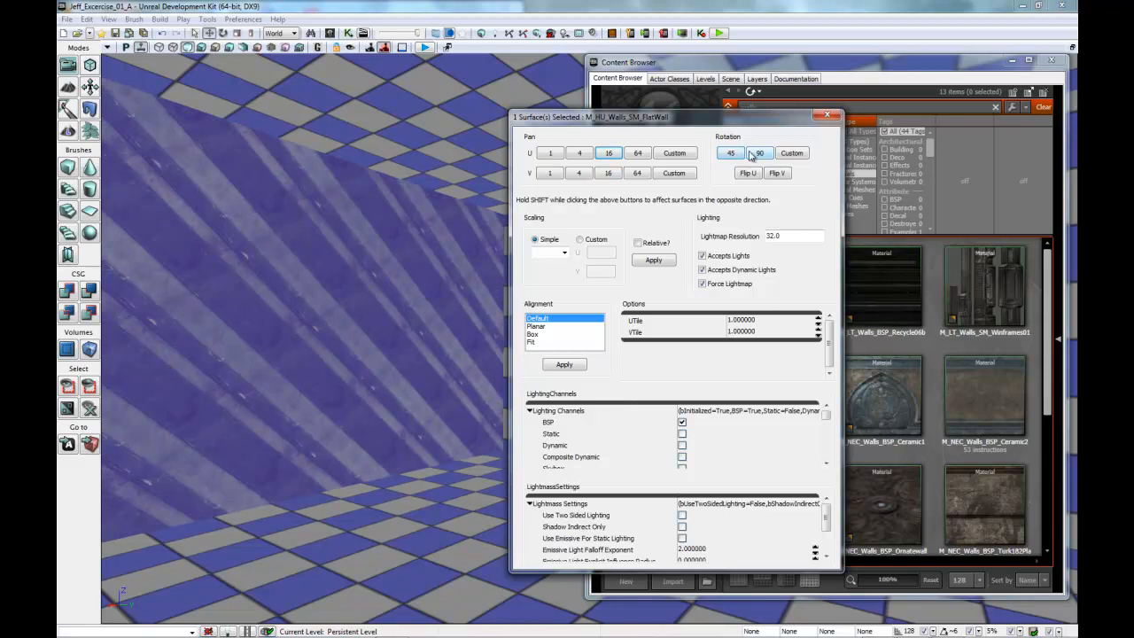
click(731, 154)
click(732, 153)
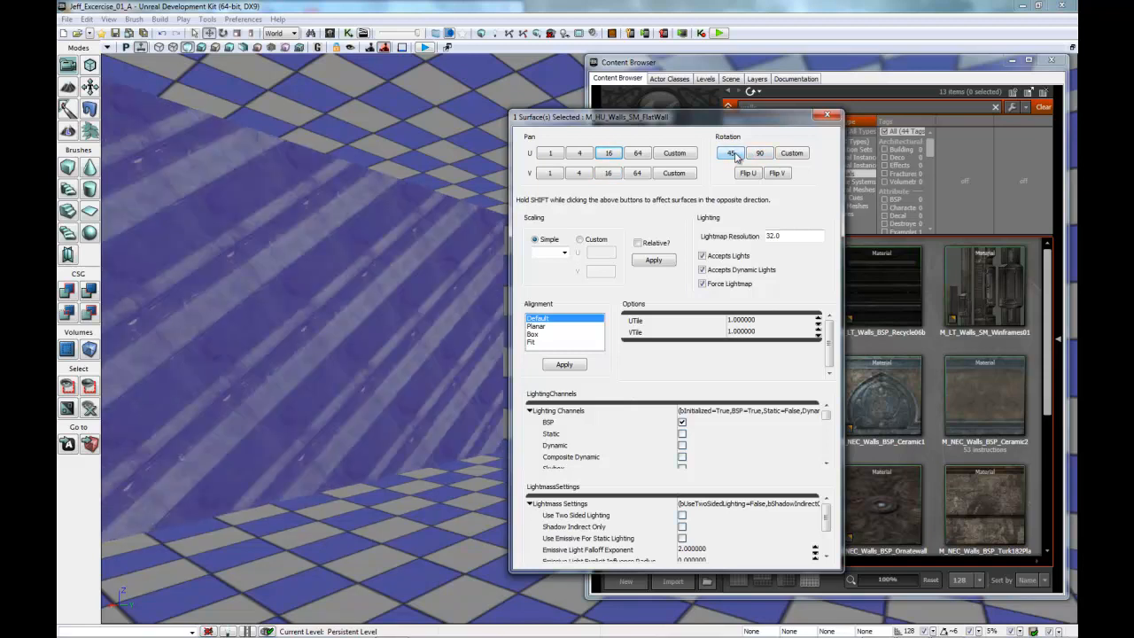
click(732, 153)
click(732, 153)
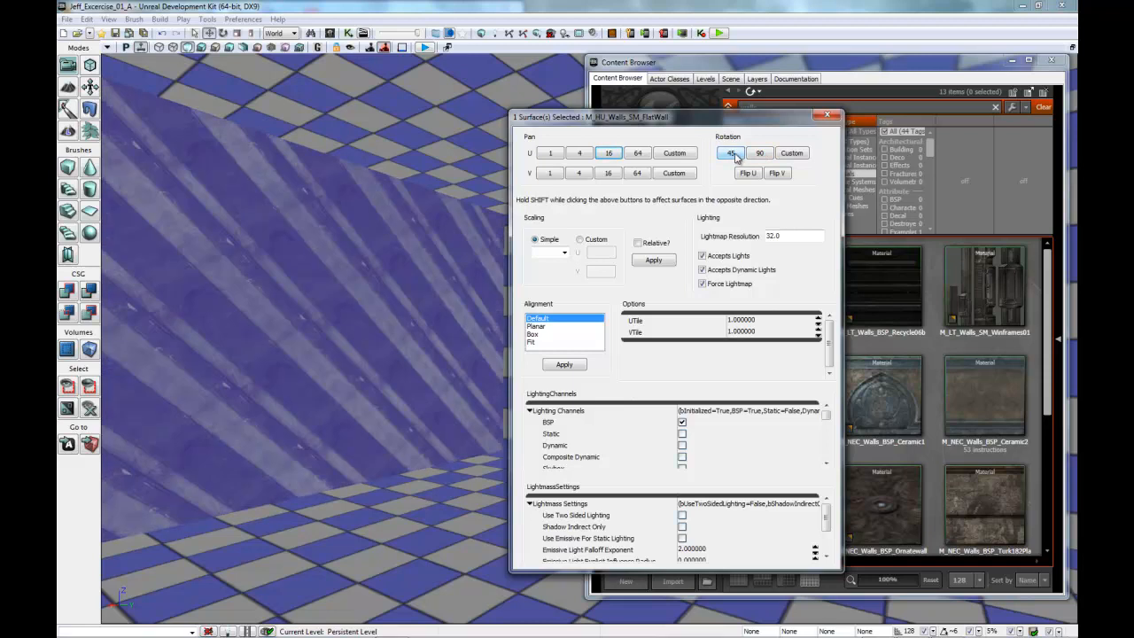
click(731, 153)
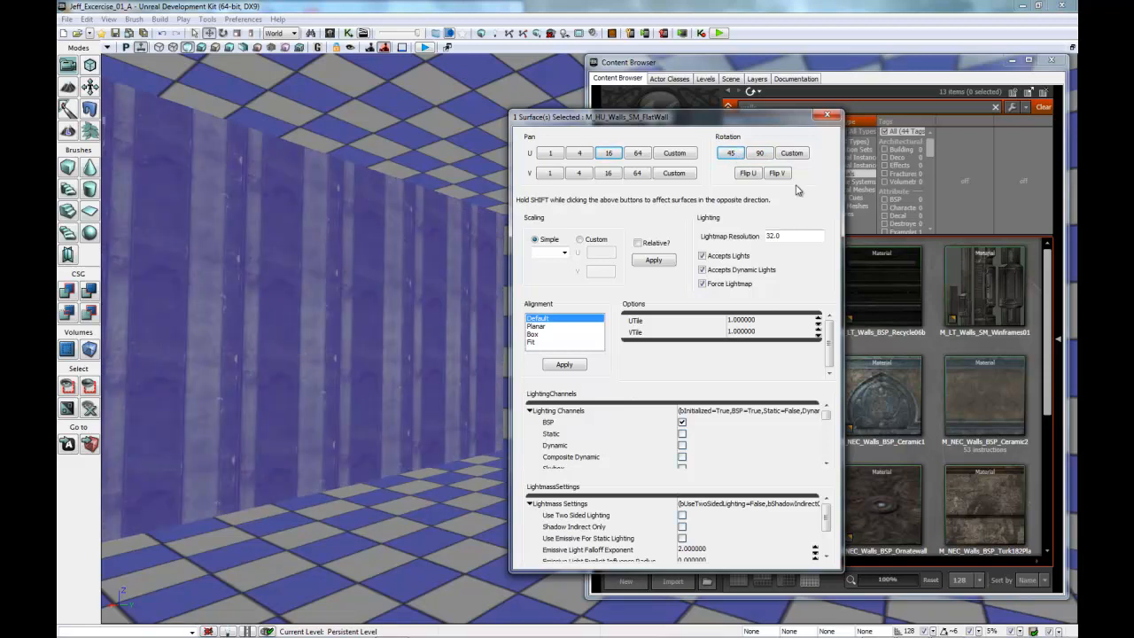
Rotate the left wall's material in 90-degree increments until its stripes run horizontally
click(760, 154)
click(760, 154)
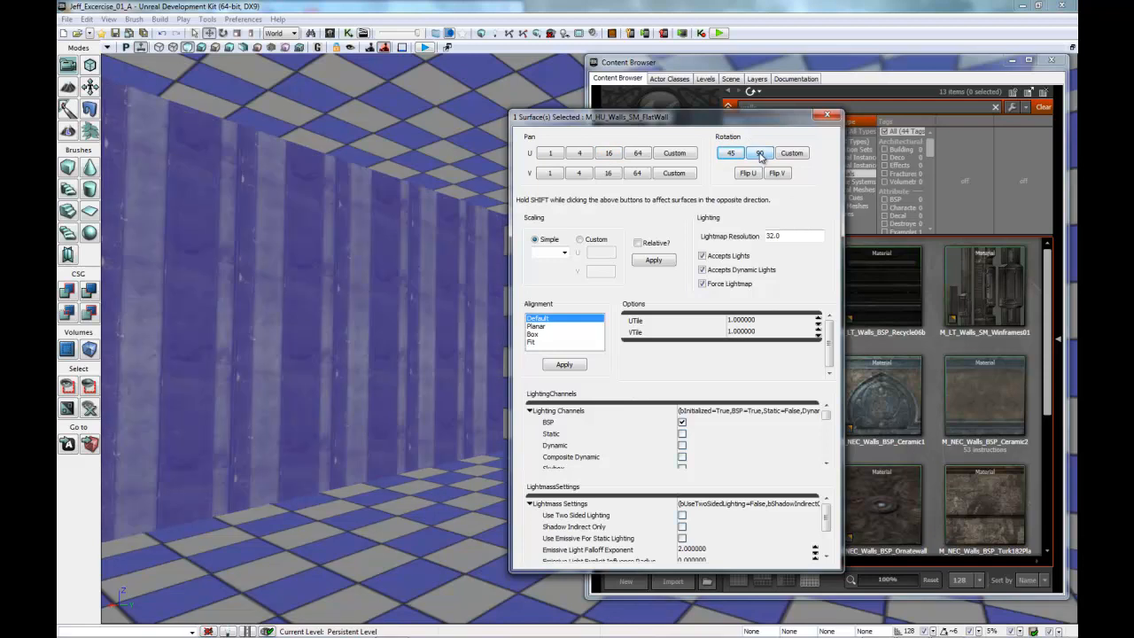
click(761, 154)
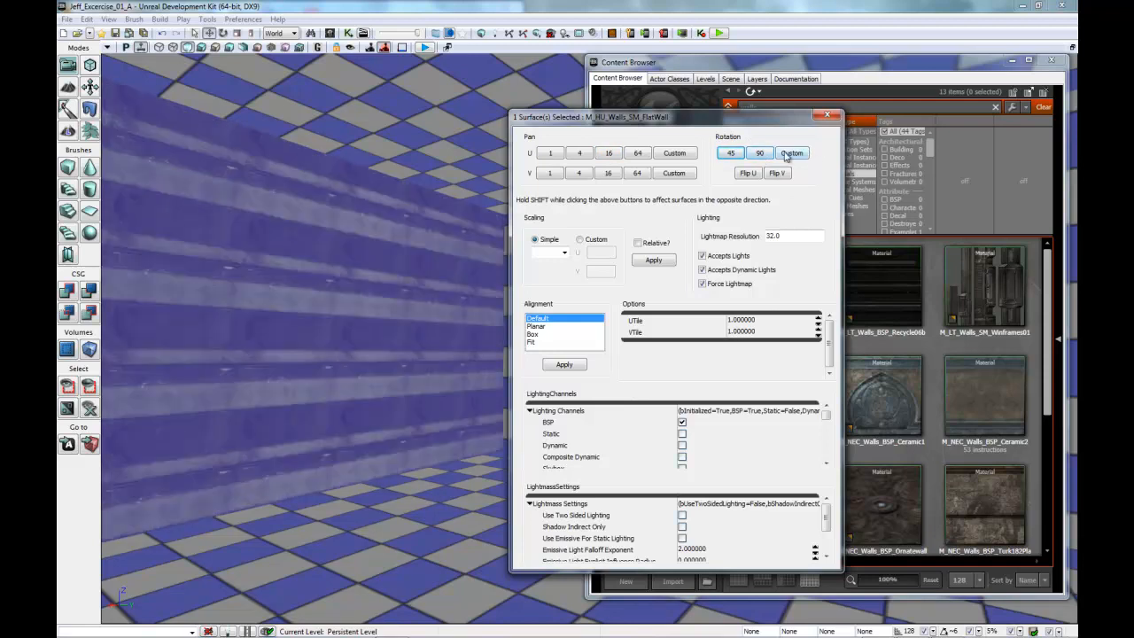
click(798, 154)
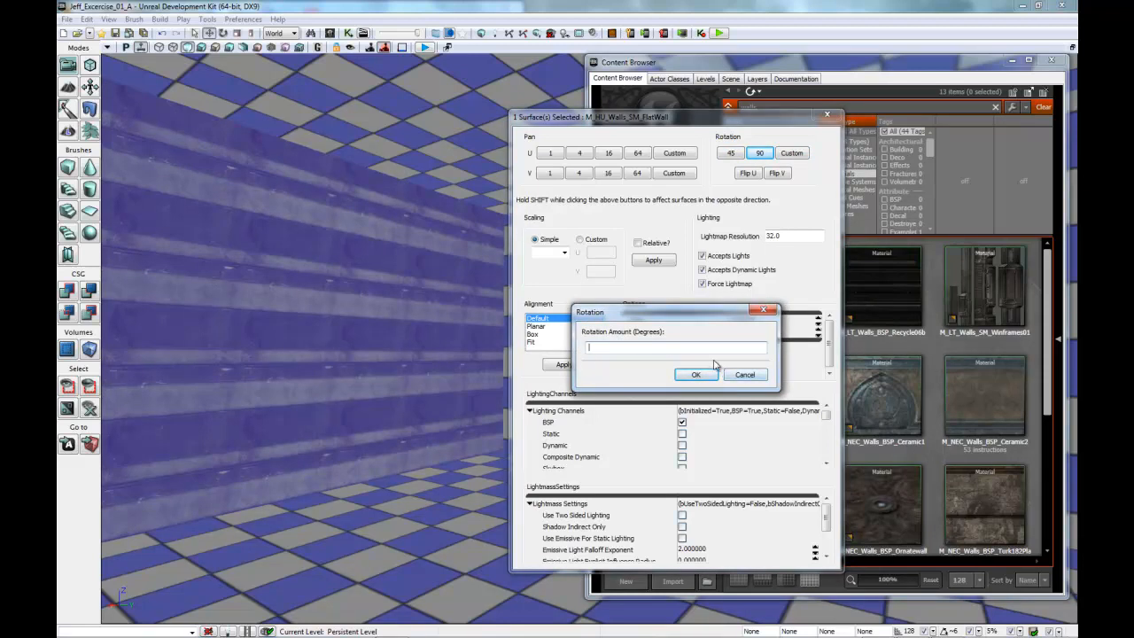
drag(730, 317, 759, 313)
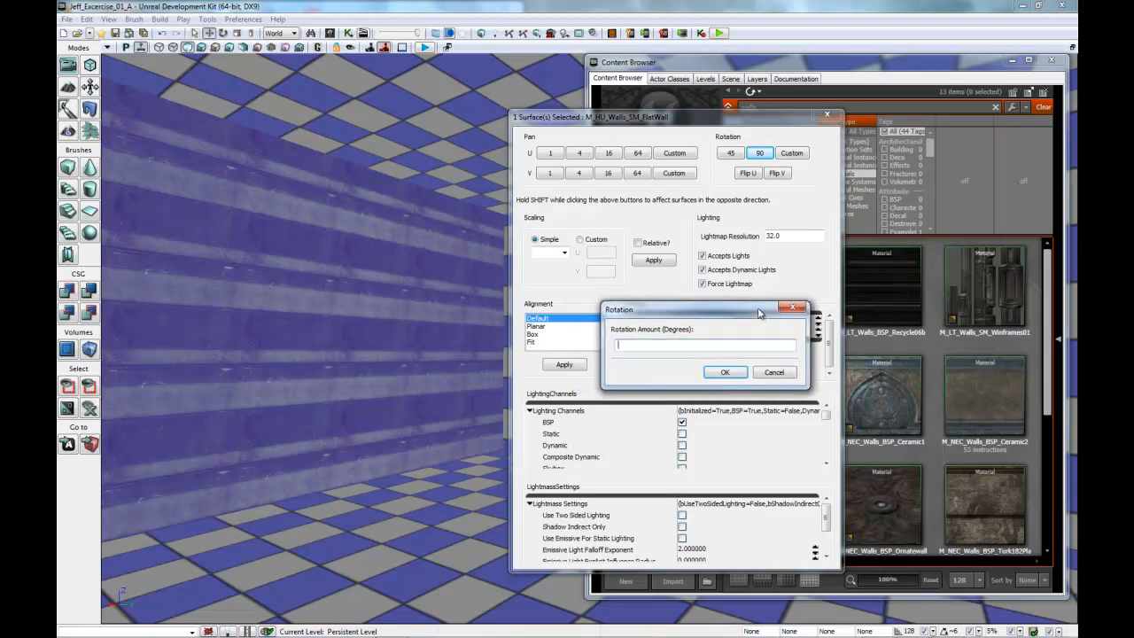
click(775, 372)
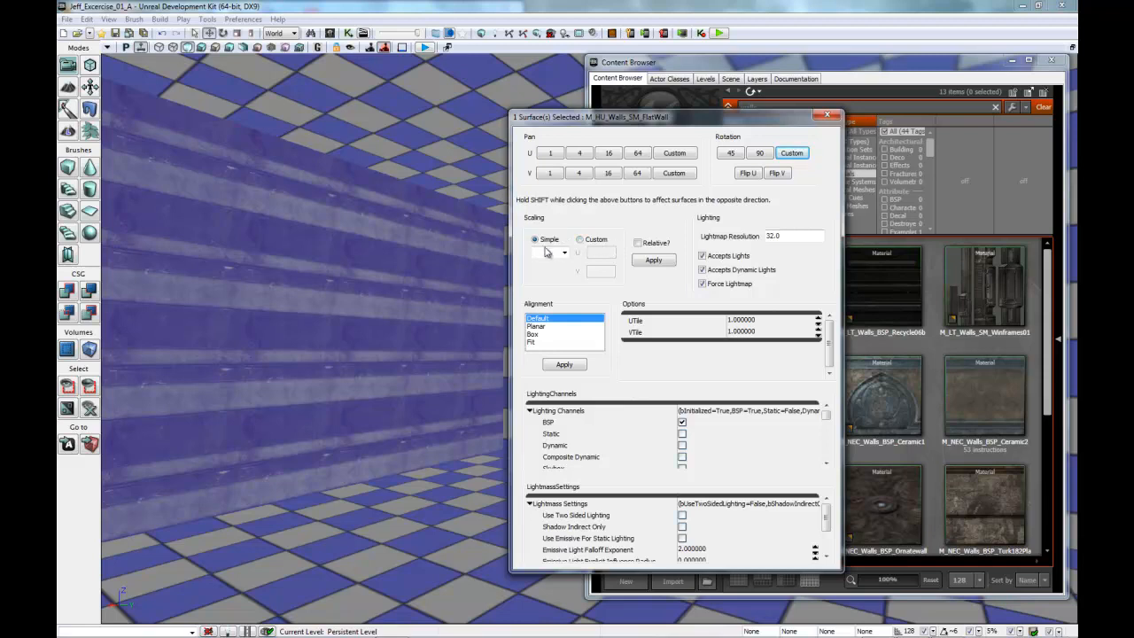
Apply the Default alignment to the left wall with UTile and VTile both set to 0.5
click(538, 326)
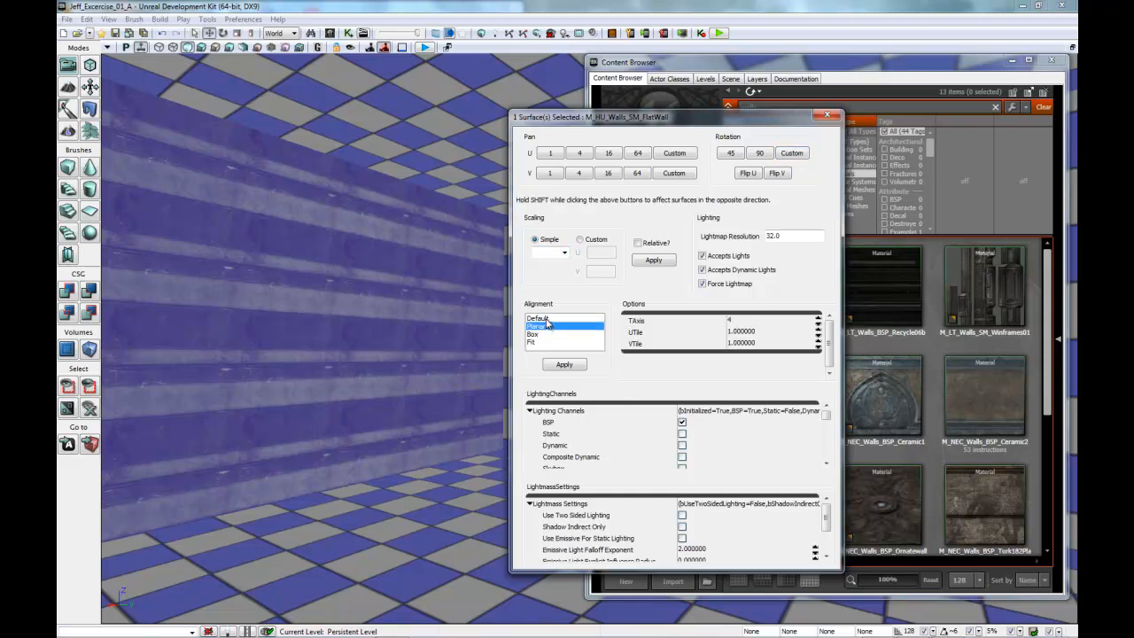
click(542, 318)
click(762, 320)
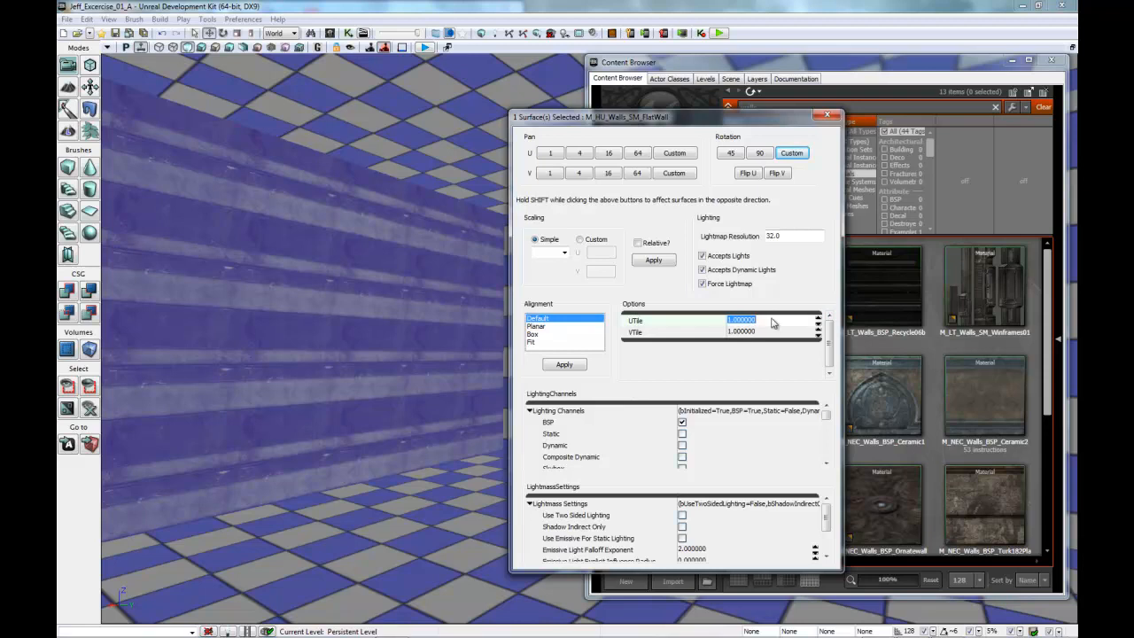
text(.5)
key(Return)
click(772, 332)
text(.5)
key(Return)
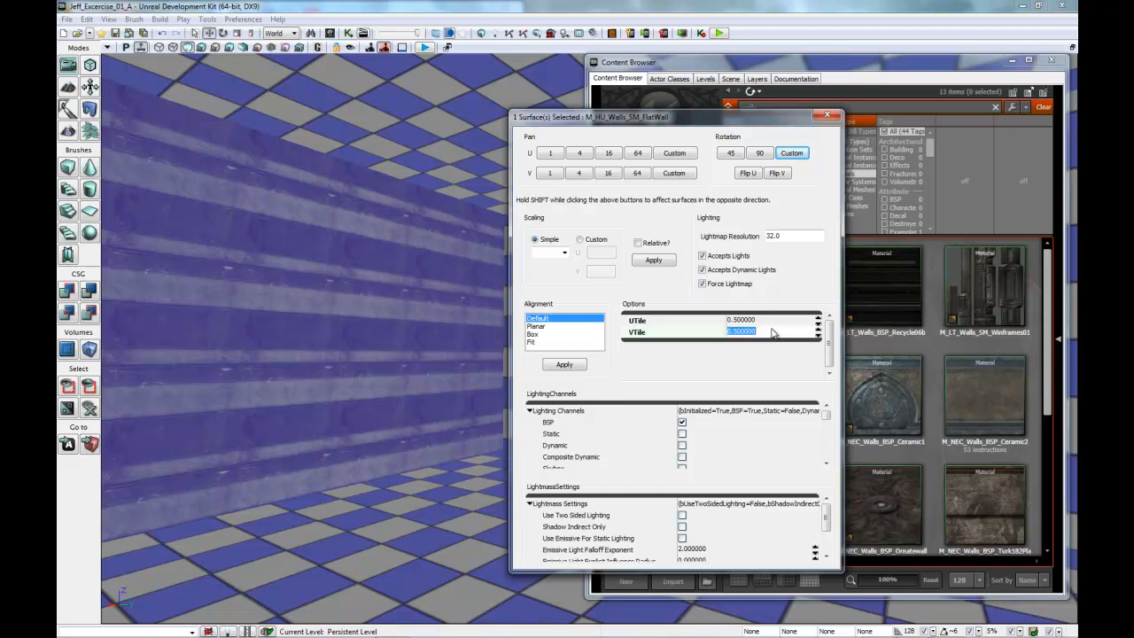
click(565, 365)
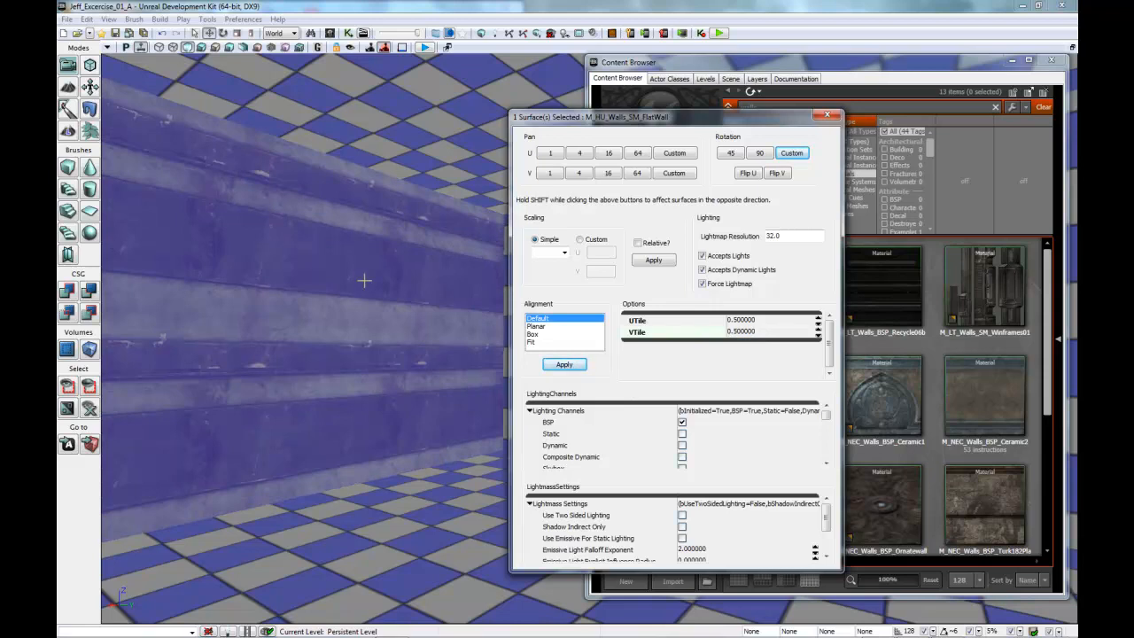
Apply the Default alignment to the left wall's material with UTile and VTile both set to 0.25
click(759, 321)
key(BackSpace)
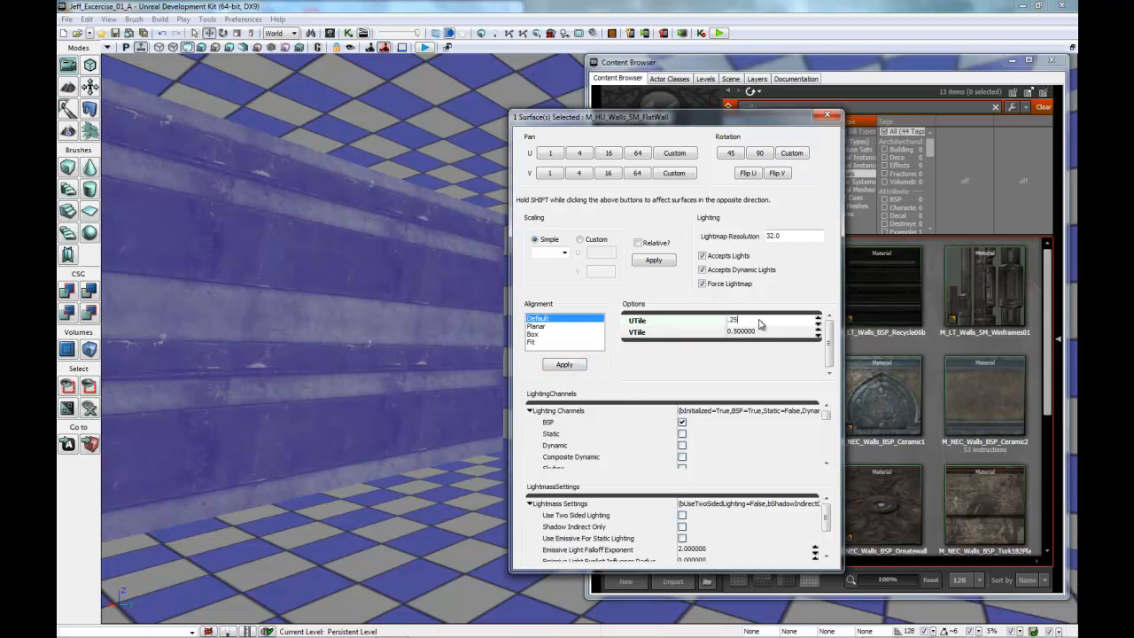
click(754, 333)
key(BackSpace)
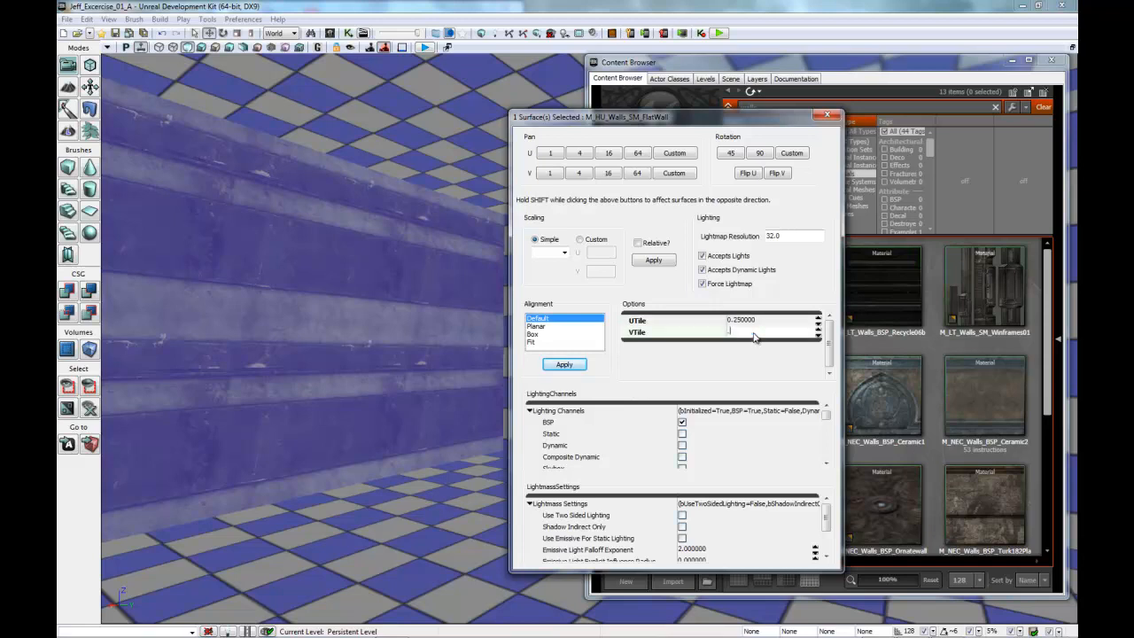
text(.25)
click(564, 364)
Pan the left wall's material repeatedly along V in increments of 4 until its wide dark band reaches the floor
drag(698, 118, 871, 110)
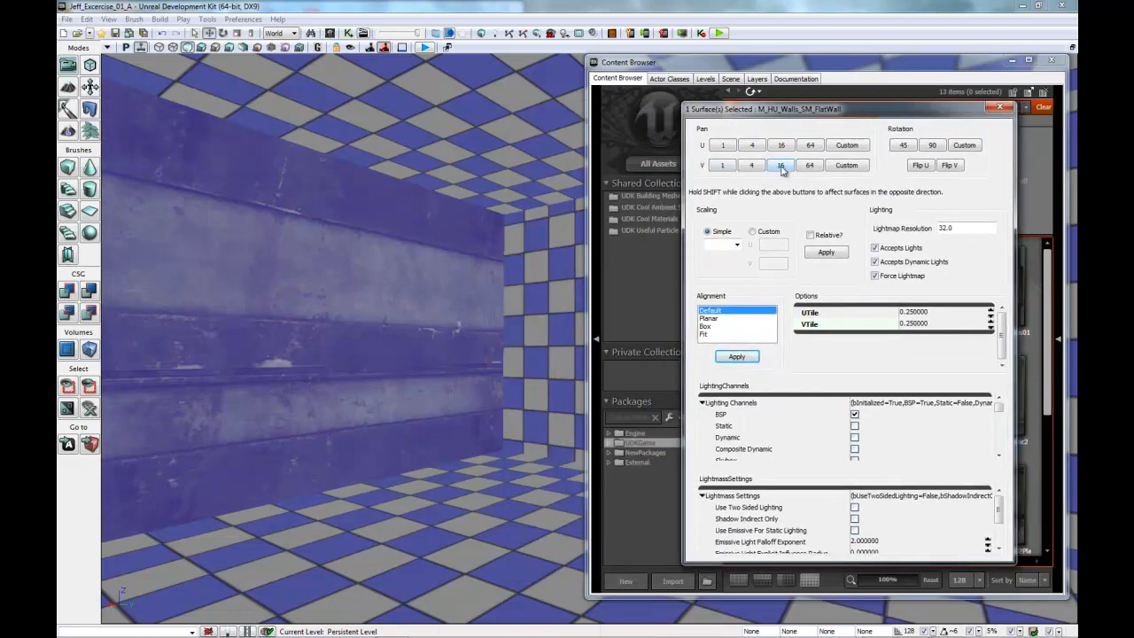
click(753, 165)
click(753, 167)
click(753, 167)
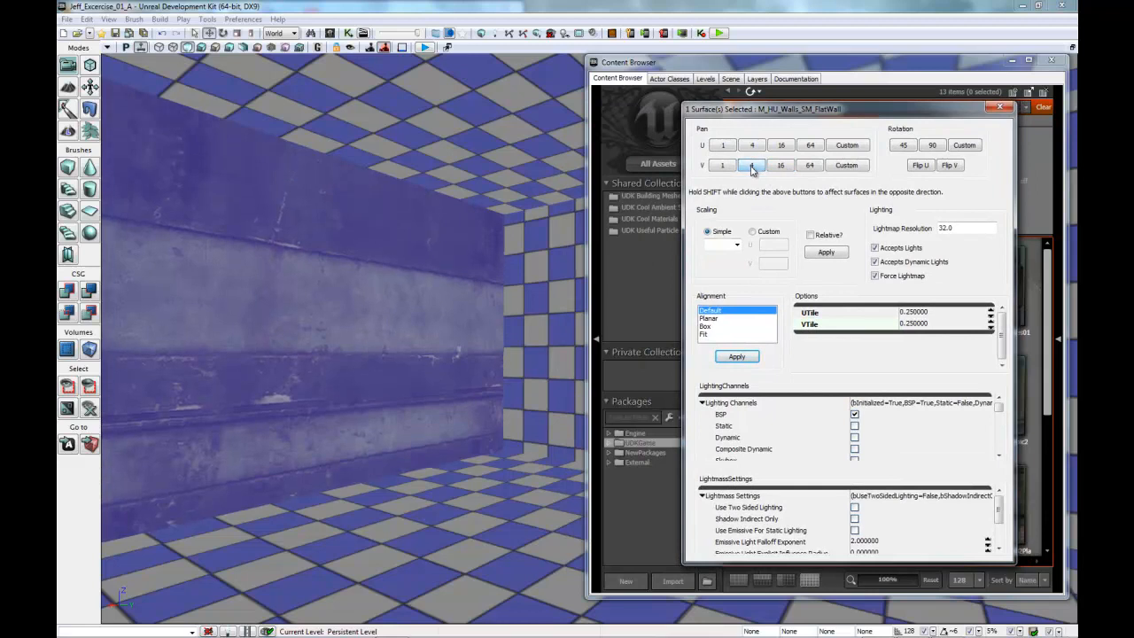
click(752, 168)
click(752, 167)
click(752, 168)
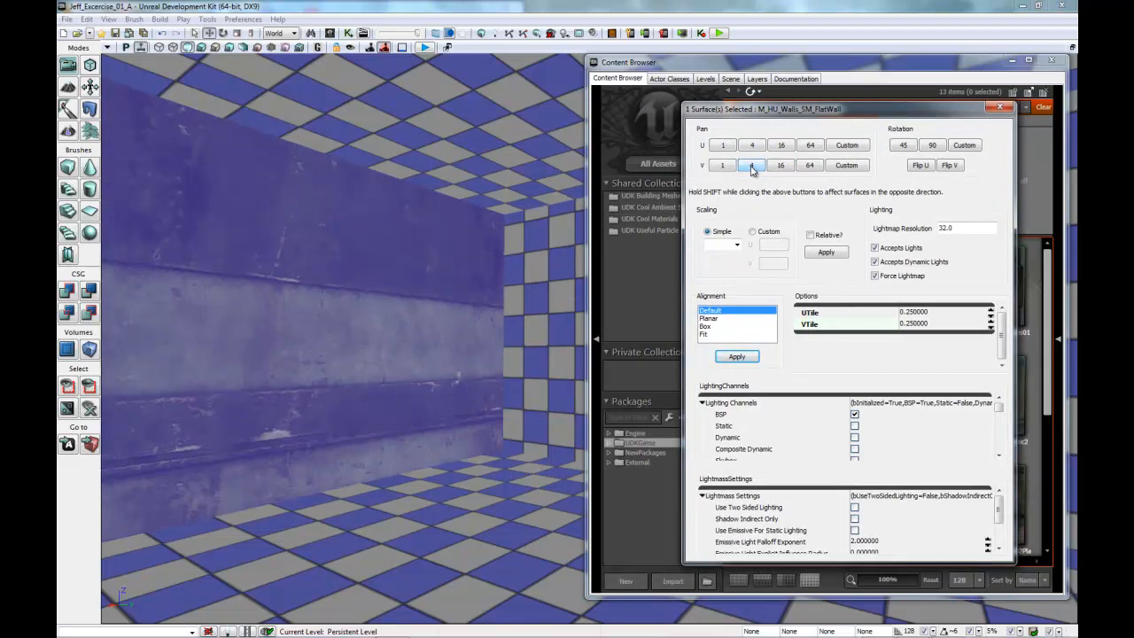
click(753, 167)
click(753, 167)
click(752, 168)
click(753, 167)
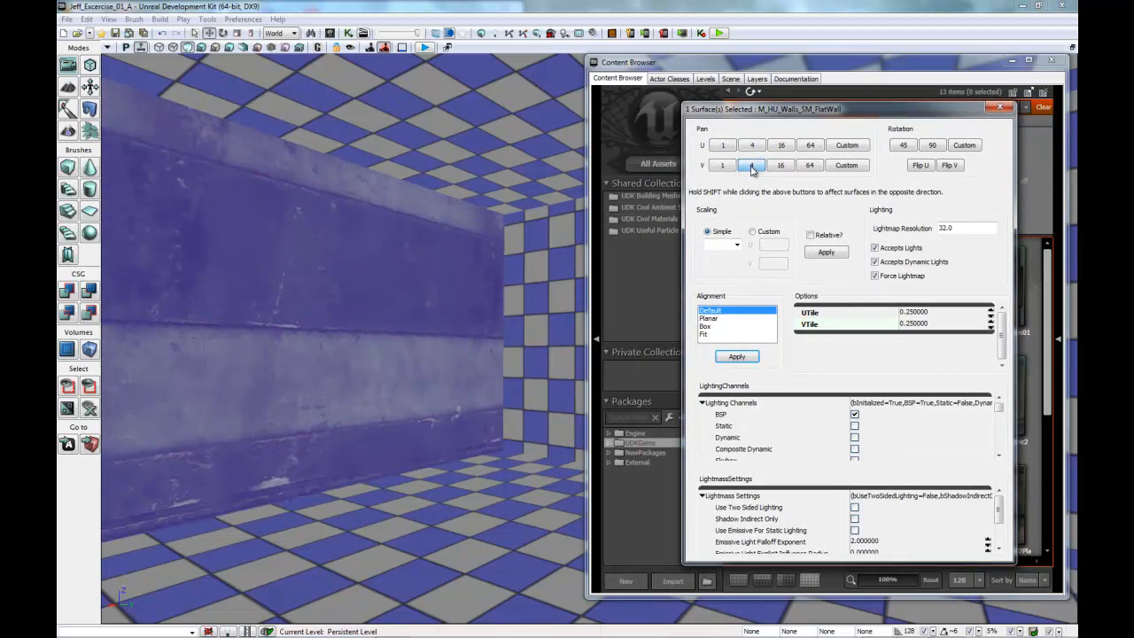
click(752, 168)
click(752, 167)
click(752, 168)
click(753, 167)
click(752, 167)
click(753, 167)
click(752, 168)
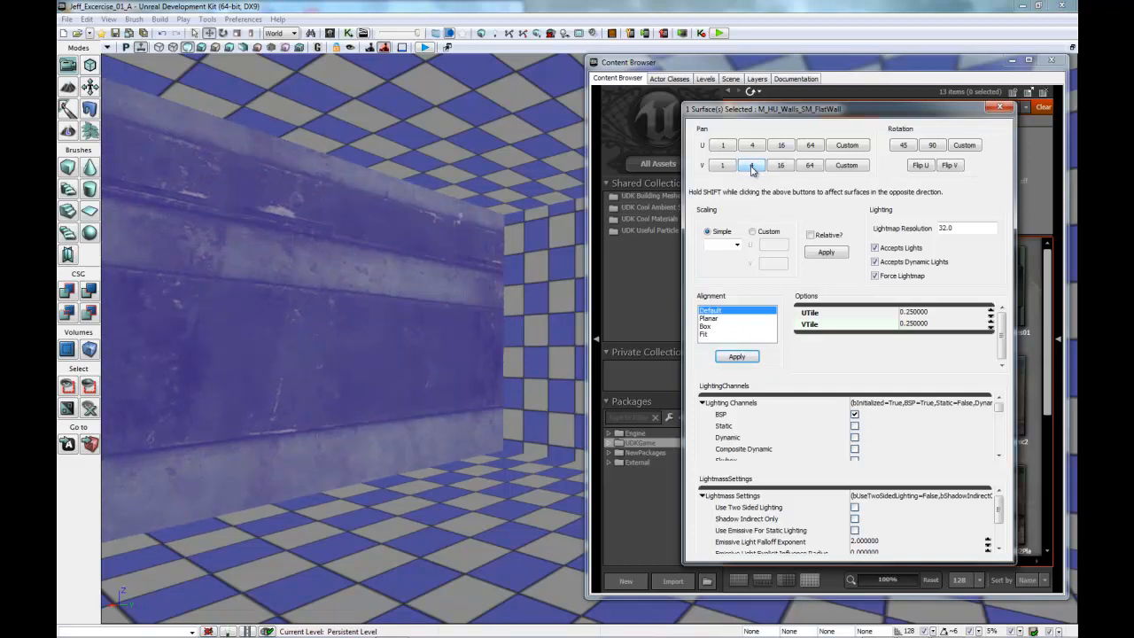
click(752, 168)
click(752, 168)
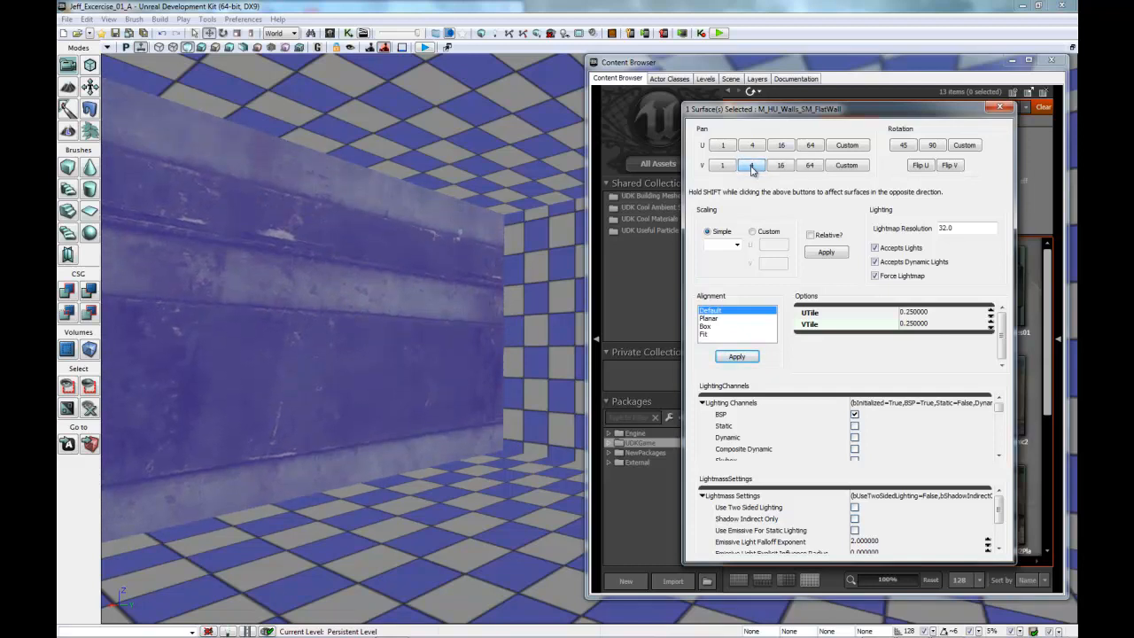
click(752, 167)
click(752, 167)
click(752, 168)
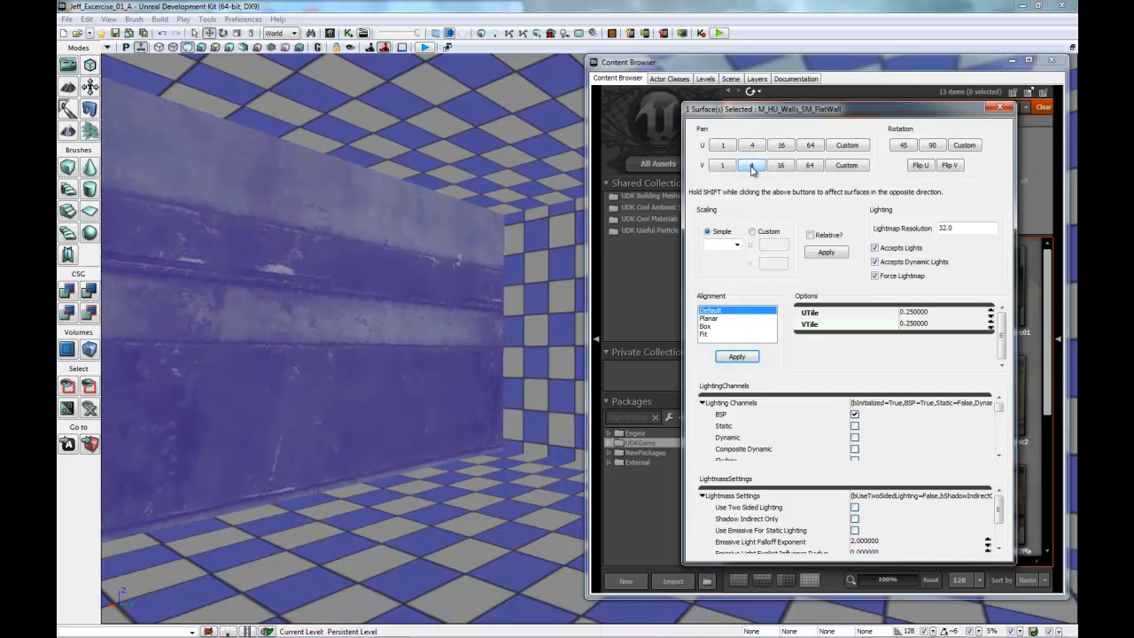
click(752, 167)
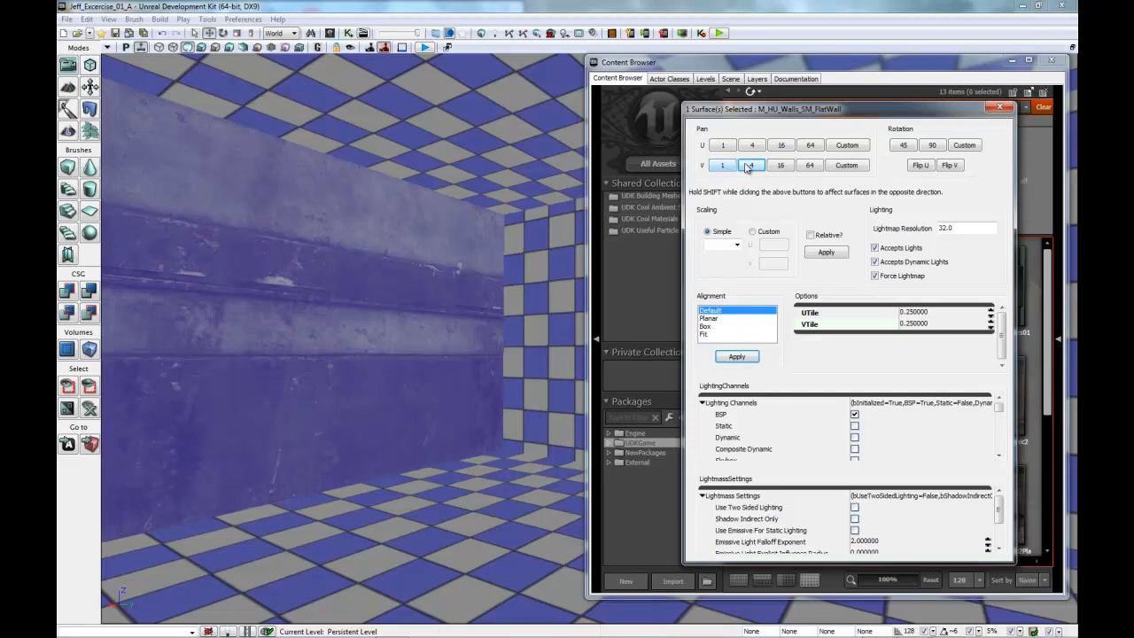
Pan the left wall's material seven times along V in increments of 16
click(780, 166)
click(780, 166)
click(779, 166)
click(779, 166)
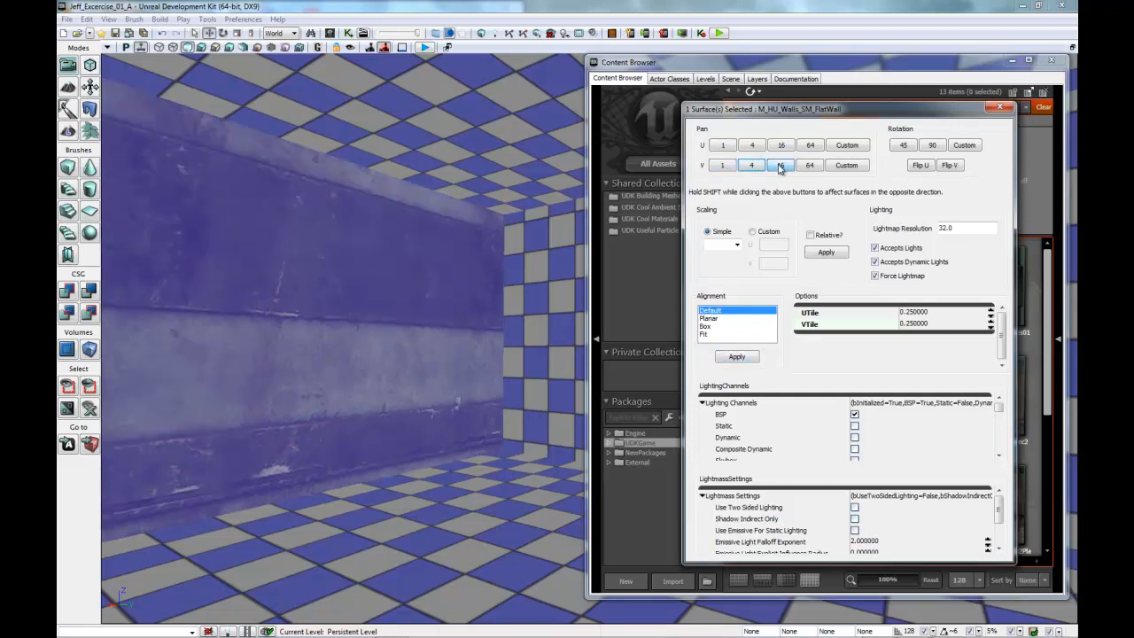
click(779, 165)
click(780, 165)
click(780, 165)
Fine-tune the left wall's panning along V in increments of 1 until the dark band's lower edge meets the floor
click(725, 166)
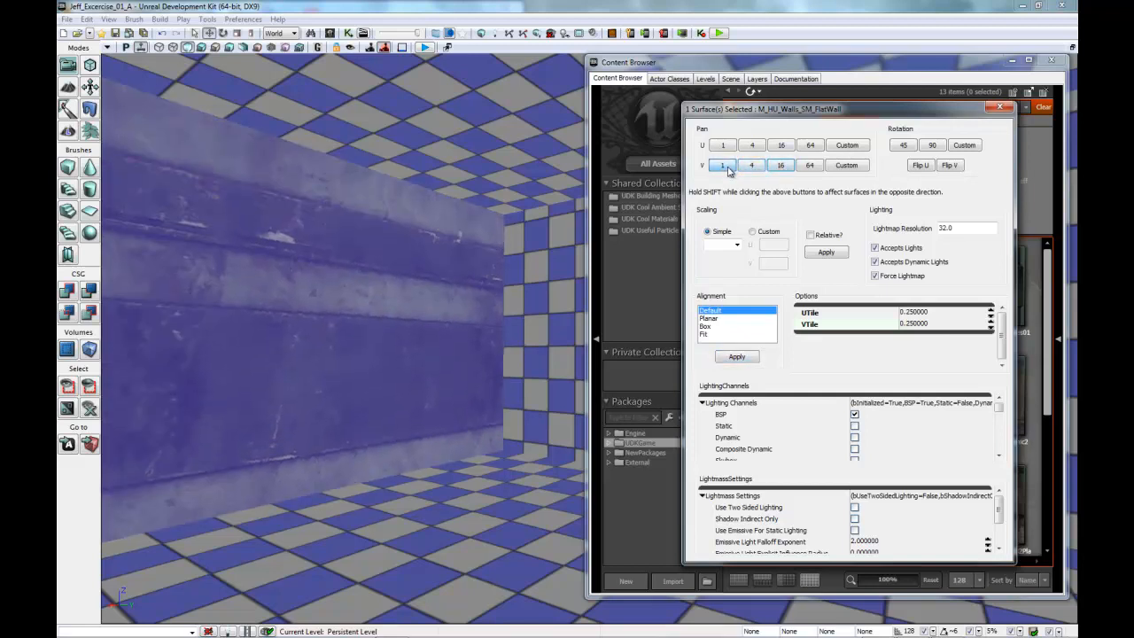
click(724, 167)
click(725, 166)
click(725, 167)
click(725, 166)
click(725, 167)
click(725, 167)
click(727, 169)
click(727, 169)
click(727, 169)
click(728, 168)
click(727, 169)
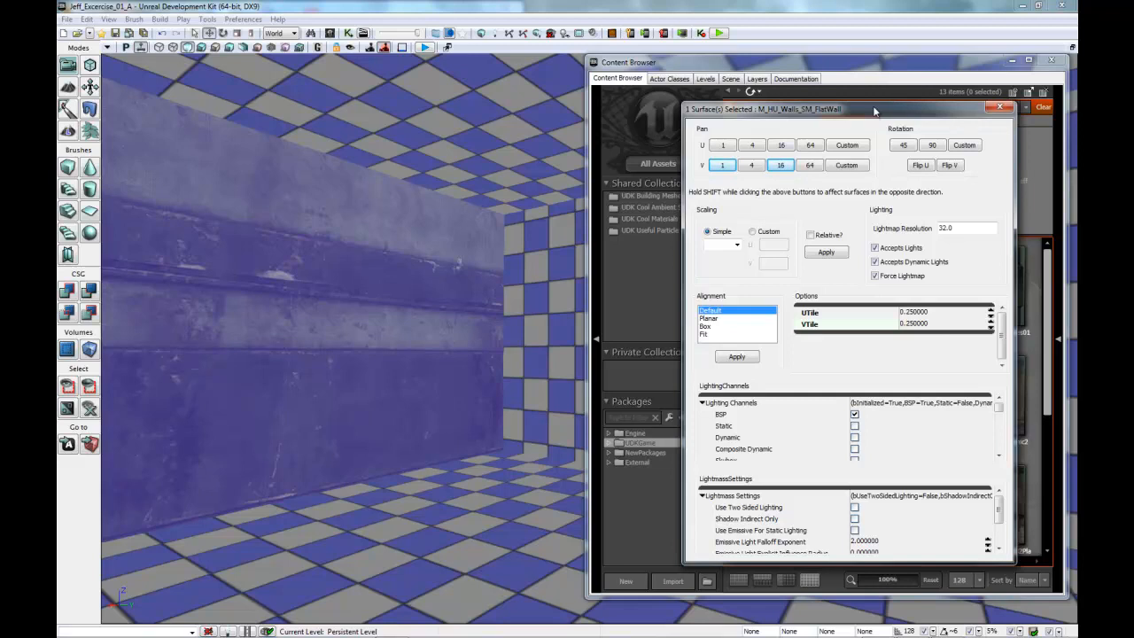
Look through the left wall's lighting channels and Lightmass settings in its surface properties
drag(874, 110, 836, 79)
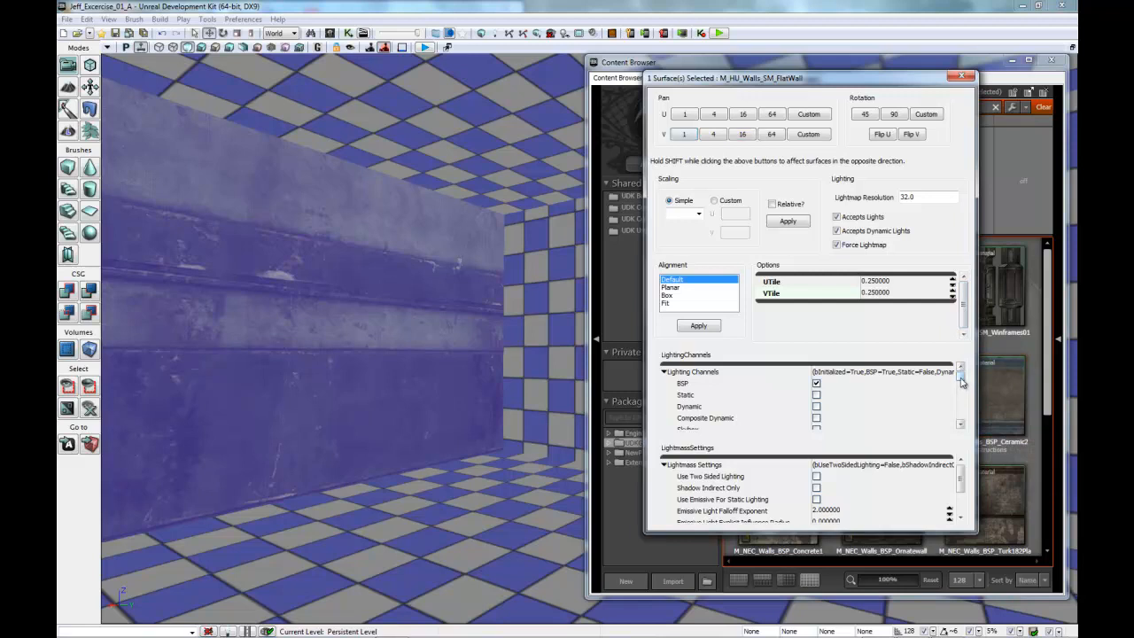
scroll(961, 381, down, 3)
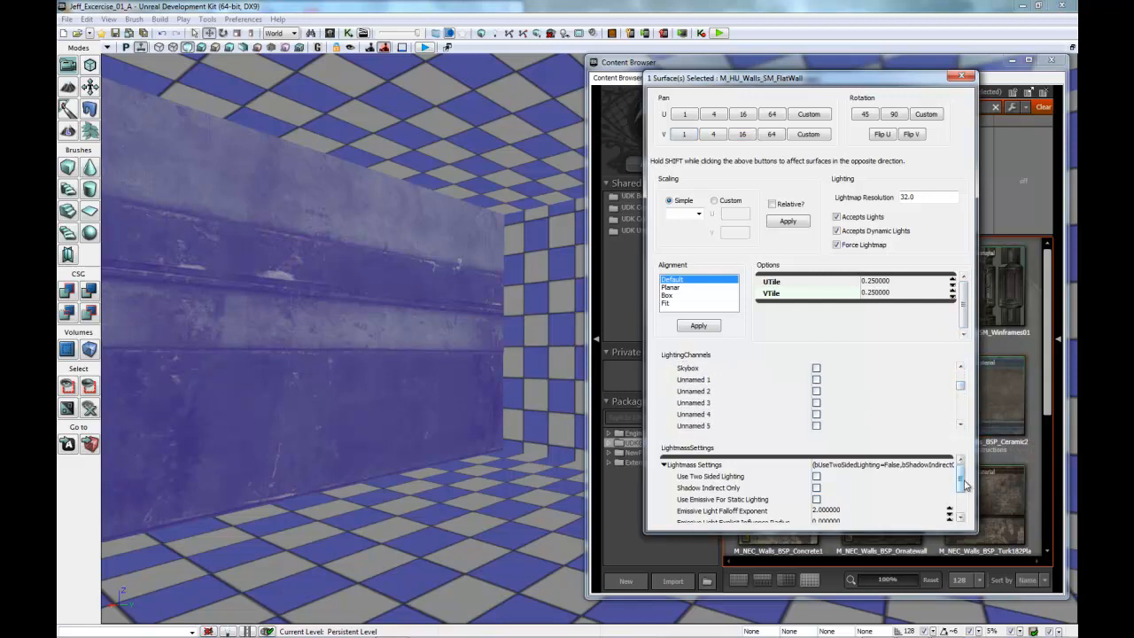
scroll(965, 485, down, 3)
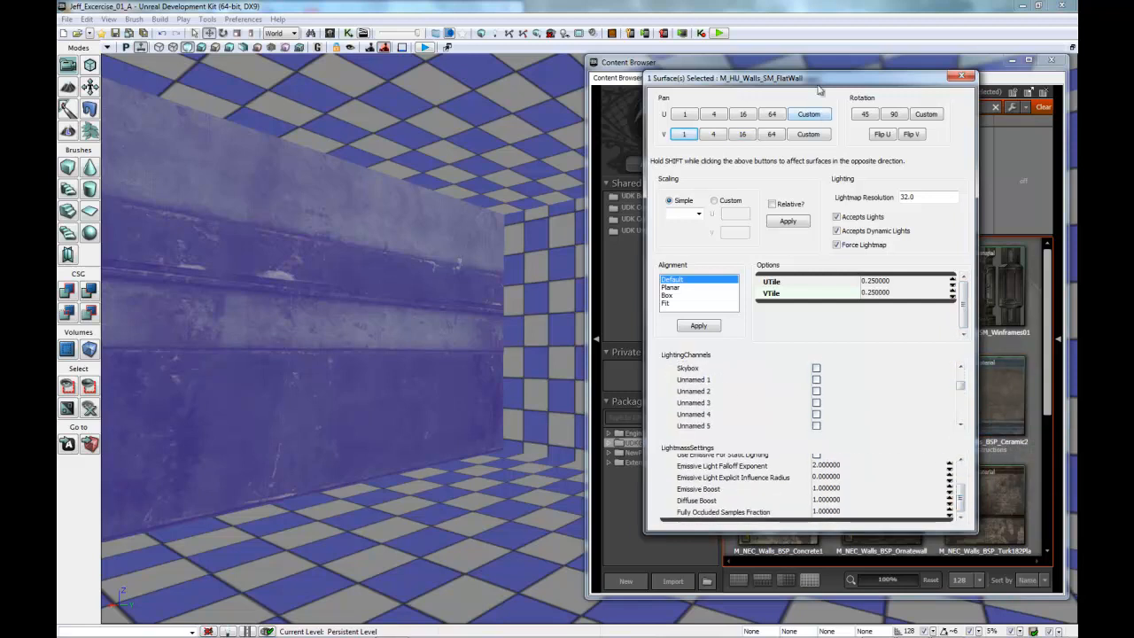
Minimize the Content Browser and close the surface properties window to clear the viewport
drag(821, 84, 409, 123)
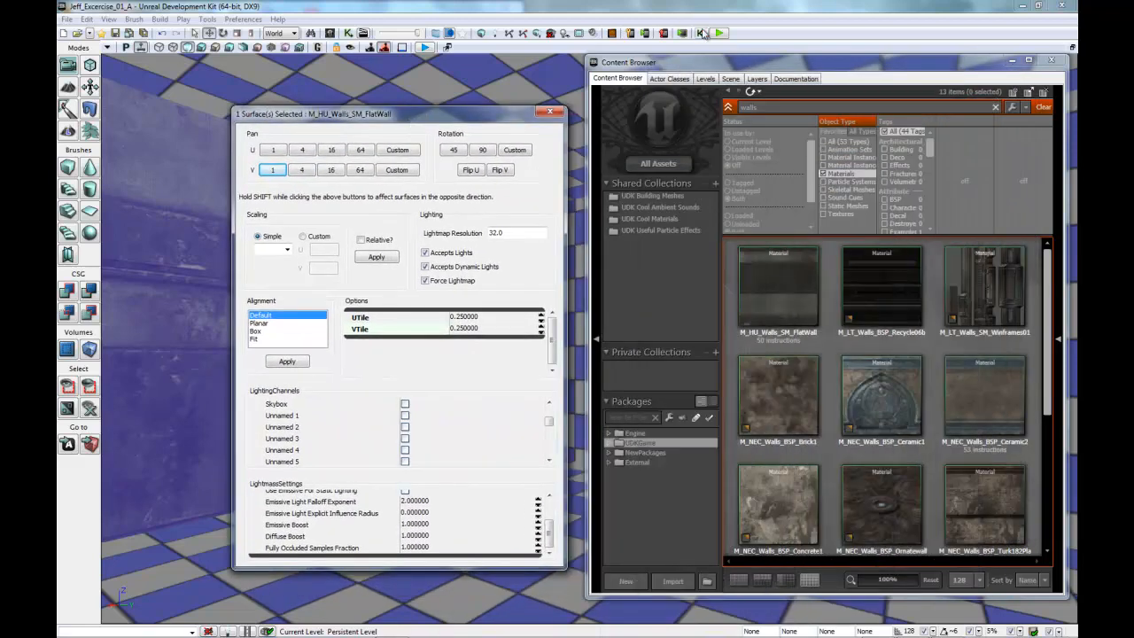
click(1012, 61)
click(544, 109)
click(547, 113)
Copy the left wall's material and paste it onto the adjacent wall that contains the doorway
right_click(328, 306)
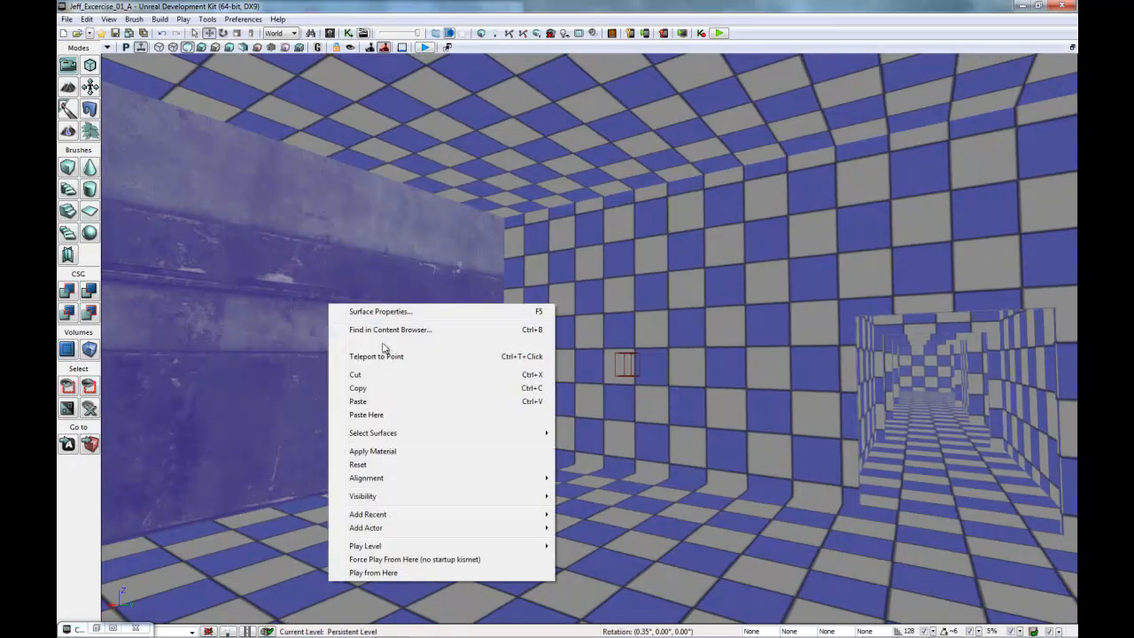
click(373, 390)
click(729, 304)
right_click(730, 293)
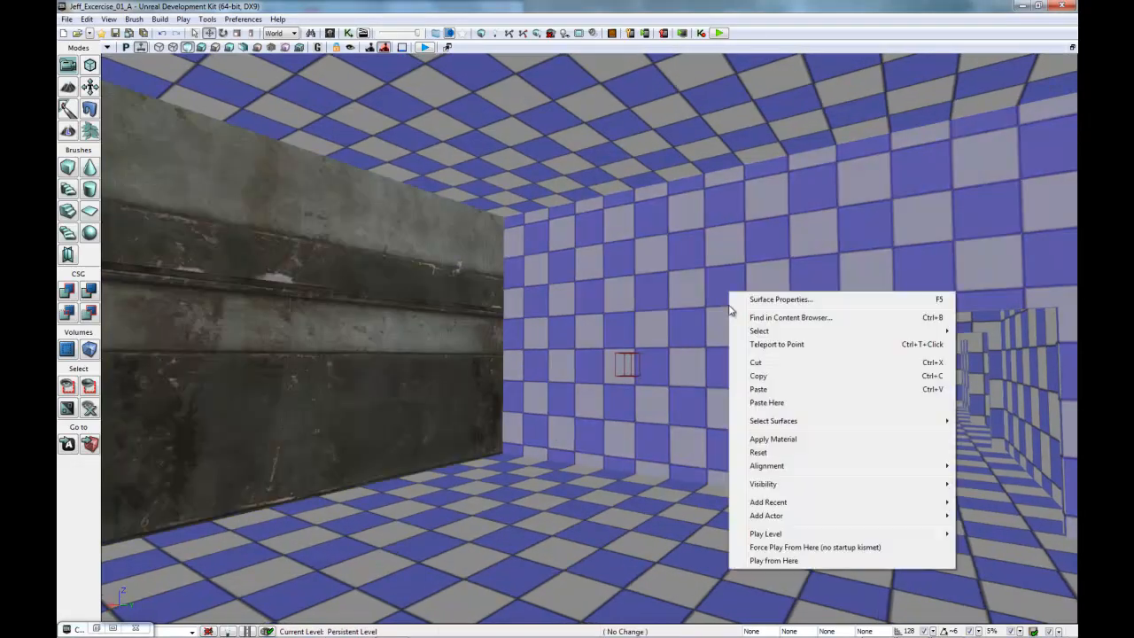
click(767, 390)
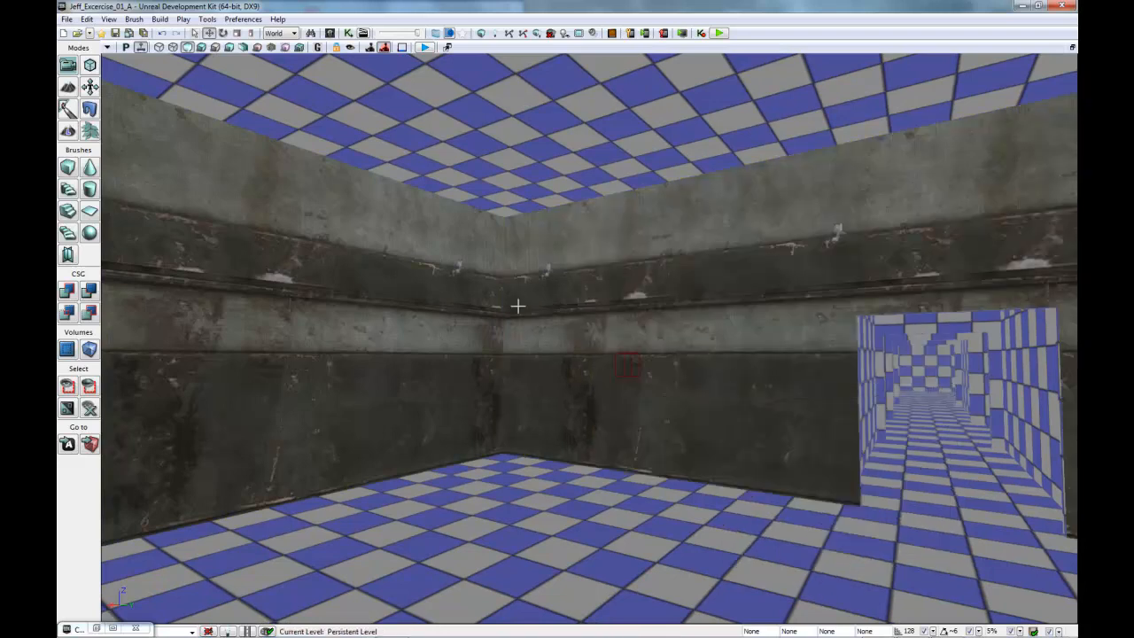
Paste the copied wall material onto the checkered wall on the far side of the doorway wall
drag(587, 510, 795, 529)
click(510, 366)
right_click(516, 336)
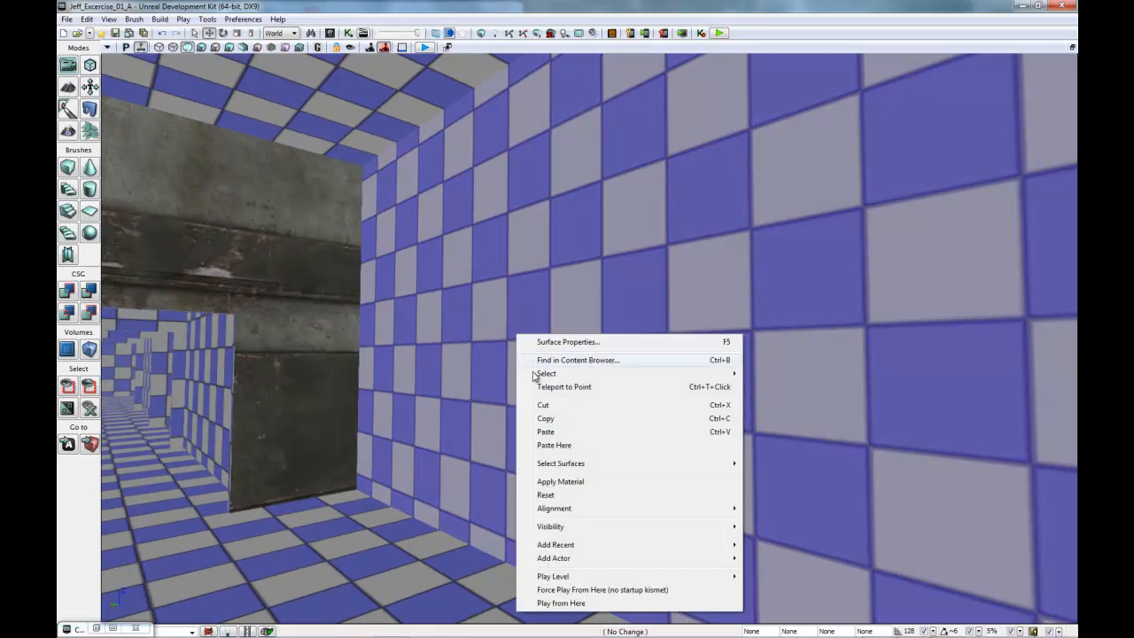
click(553, 432)
Paste the copied wall material onto the room's last checkered wall
mouse_move(455, 466)
mouse_down()
mouse_move(732, 476)
mouse_move(455, 471)
mouse_up()
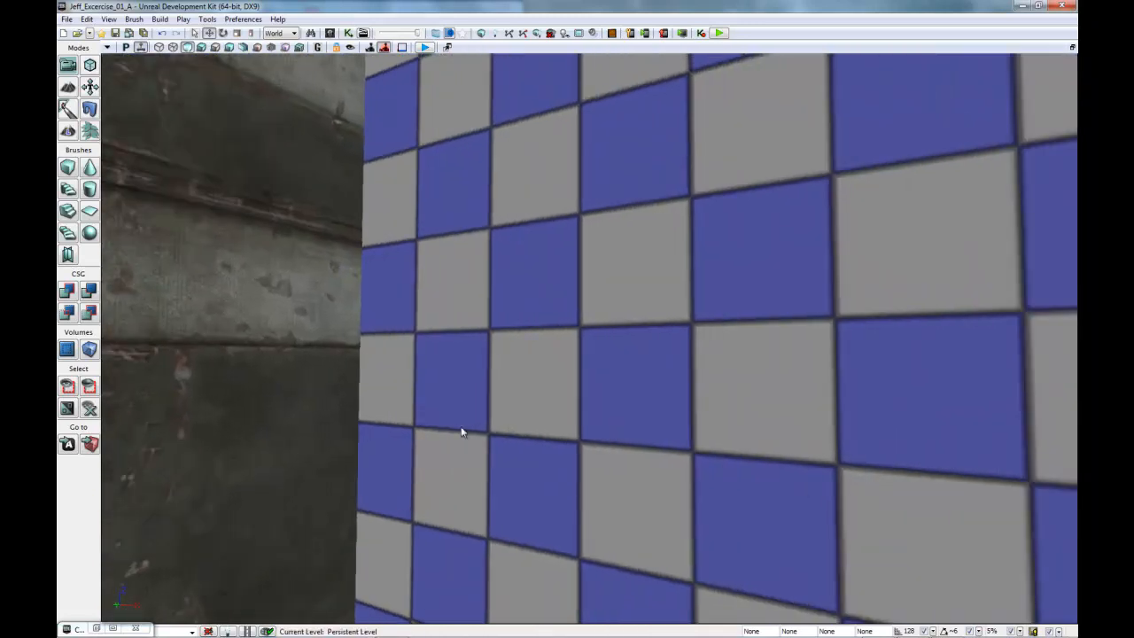
right_click(560, 337)
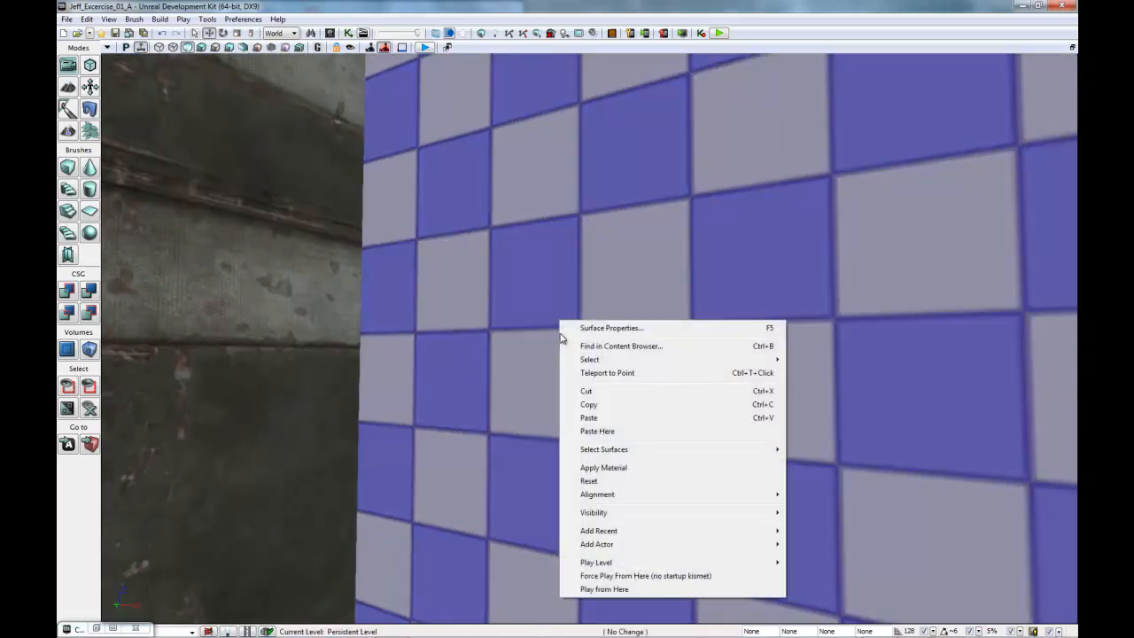
click(606, 419)
Inspect how the pasted material lines up across the room's corners and around the corridor doorway
scroll(627, 420, down, 5)
scroll(620, 418, down, 3)
drag(608, 417, 1073, 435)
drag(709, 426, 684, 426)
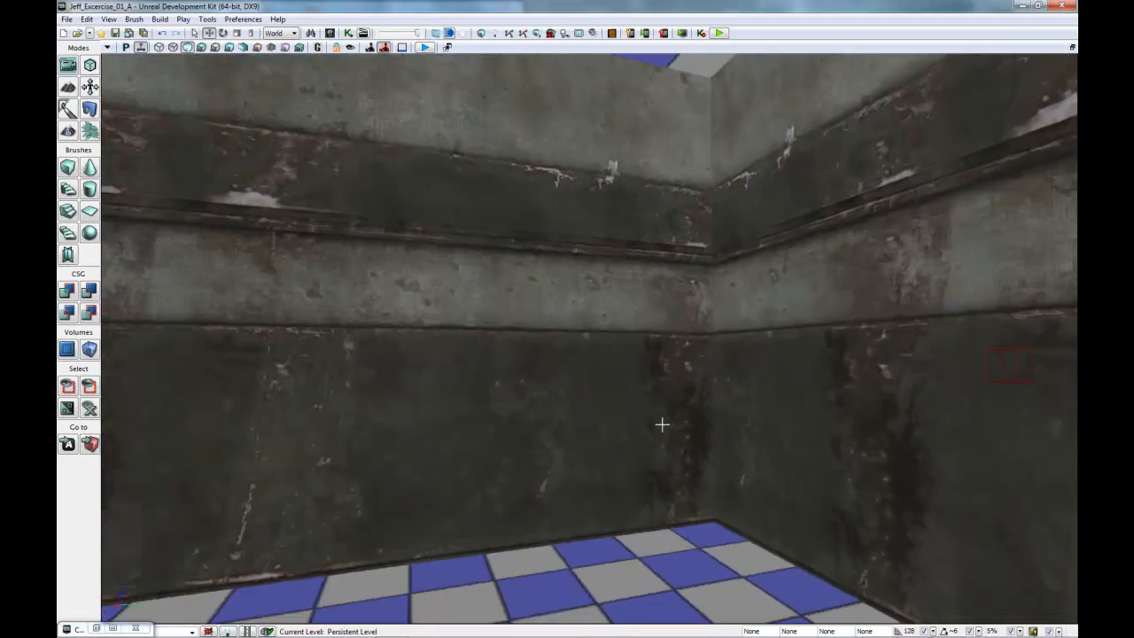
scroll(652, 423, down, 3)
drag(580, 428, 644, 439)
right_drag(643, 439, 624, 414)
drag(624, 414, 532, 379)
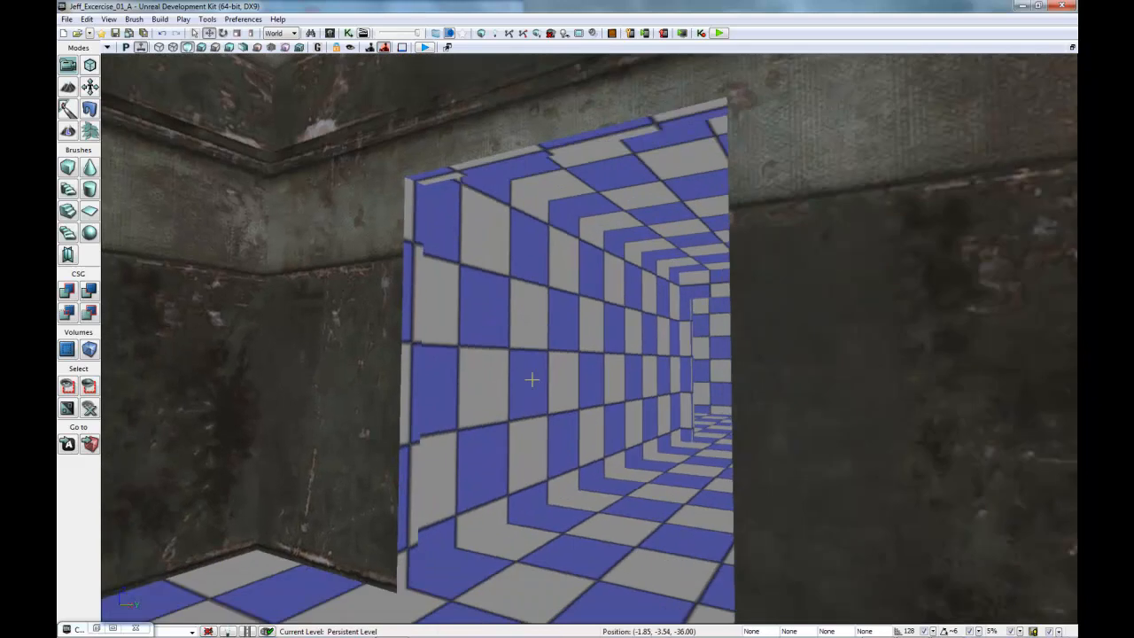
Select the narrow checkered jamb on the doorway's left side and paste the copied wall material onto it
click(403, 499)
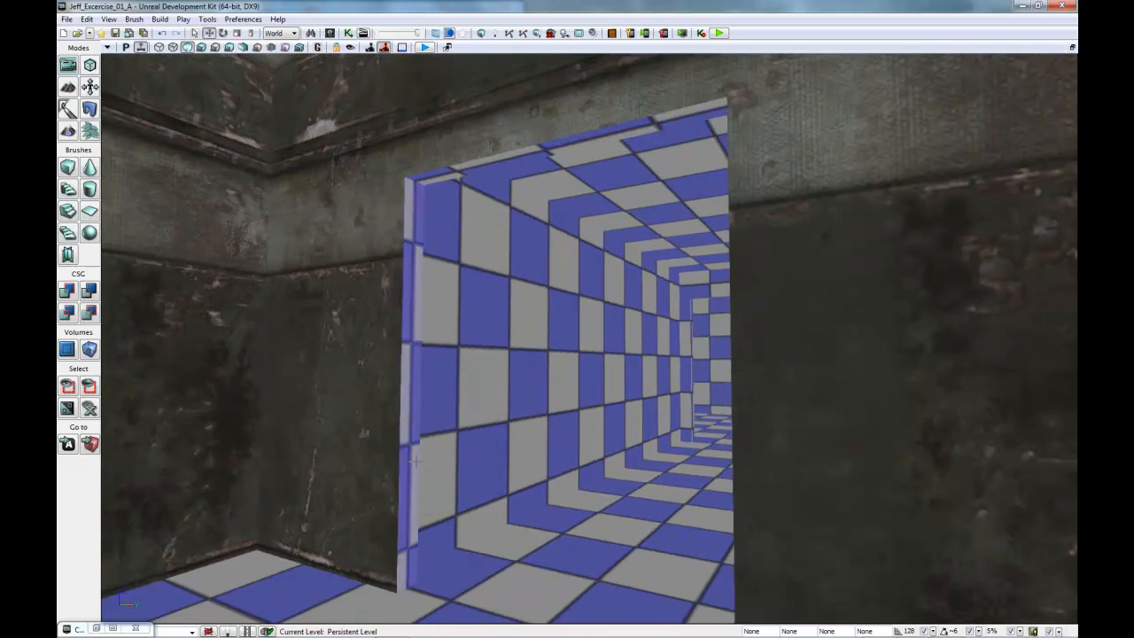
click(427, 175)
drag(303, 210, 491, 398)
drag(377, 435, 608, 468)
middle_drag(608, 469, 547, 471)
drag(547, 470, 481, 456)
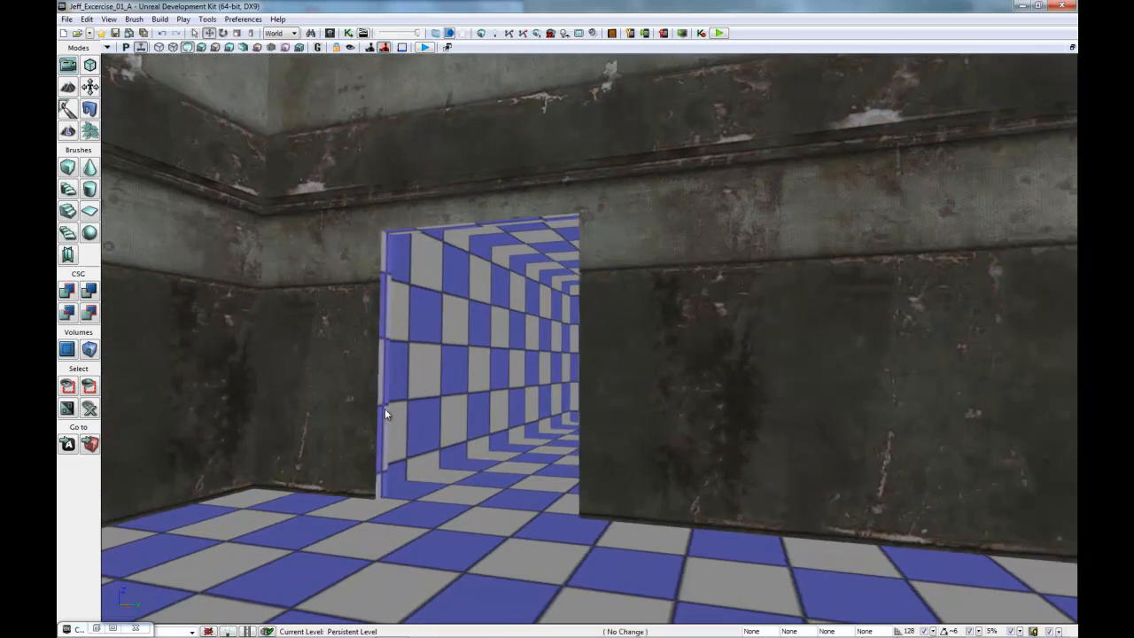
right_click(385, 409)
click(417, 216)
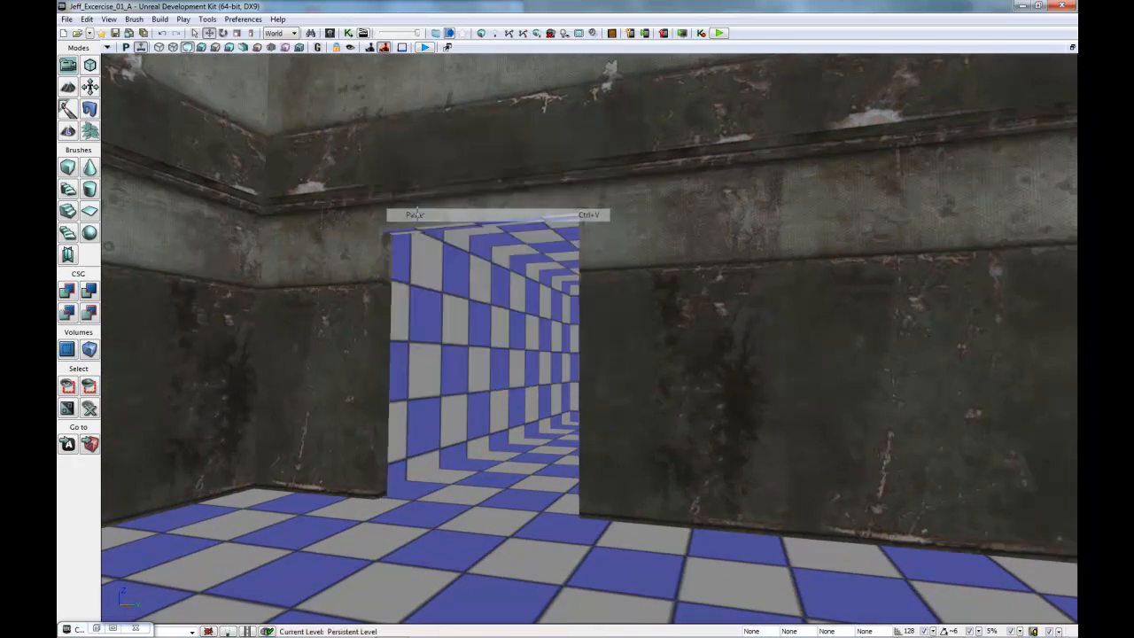
Apply the copied wall material to the narrow jamb on the doorway's right side
drag(469, 503, 433, 512)
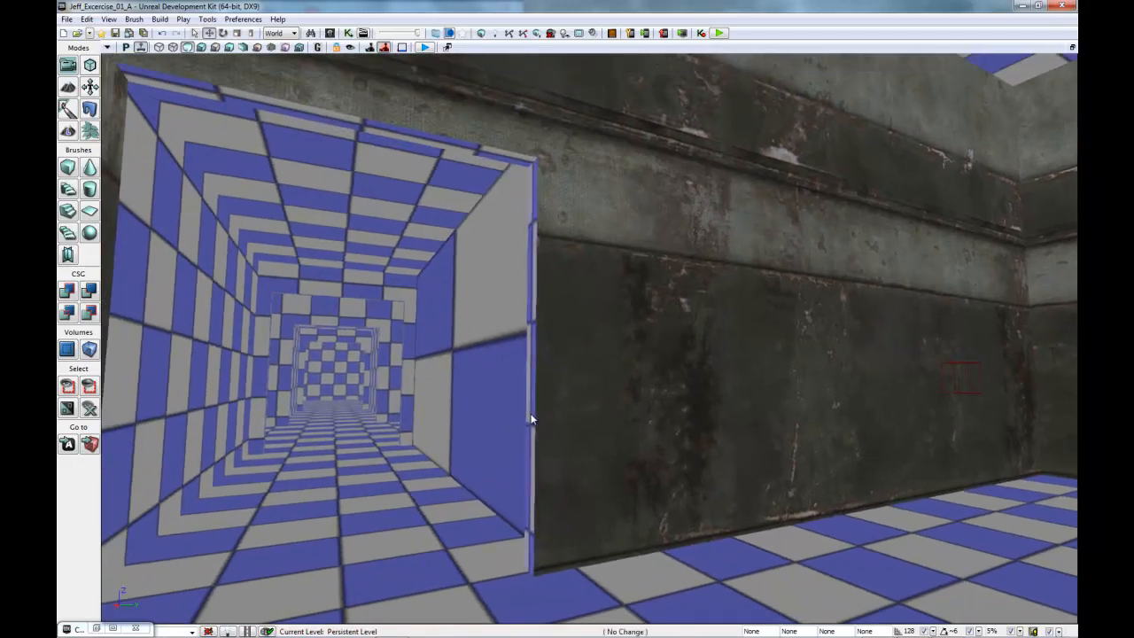
right_click(530, 412)
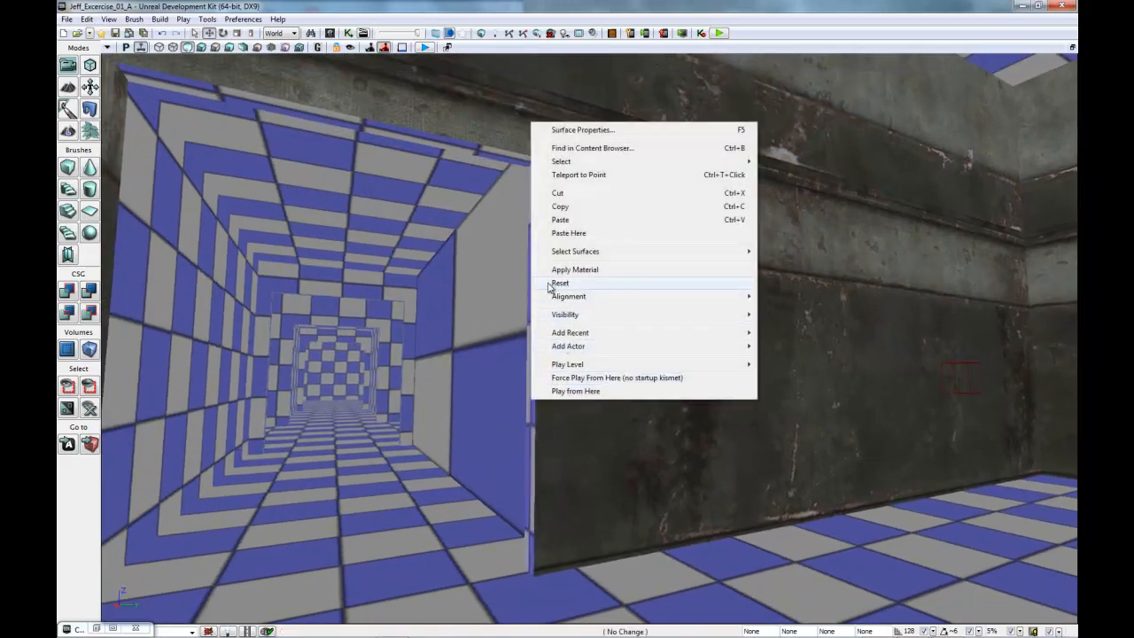
click(530, 481)
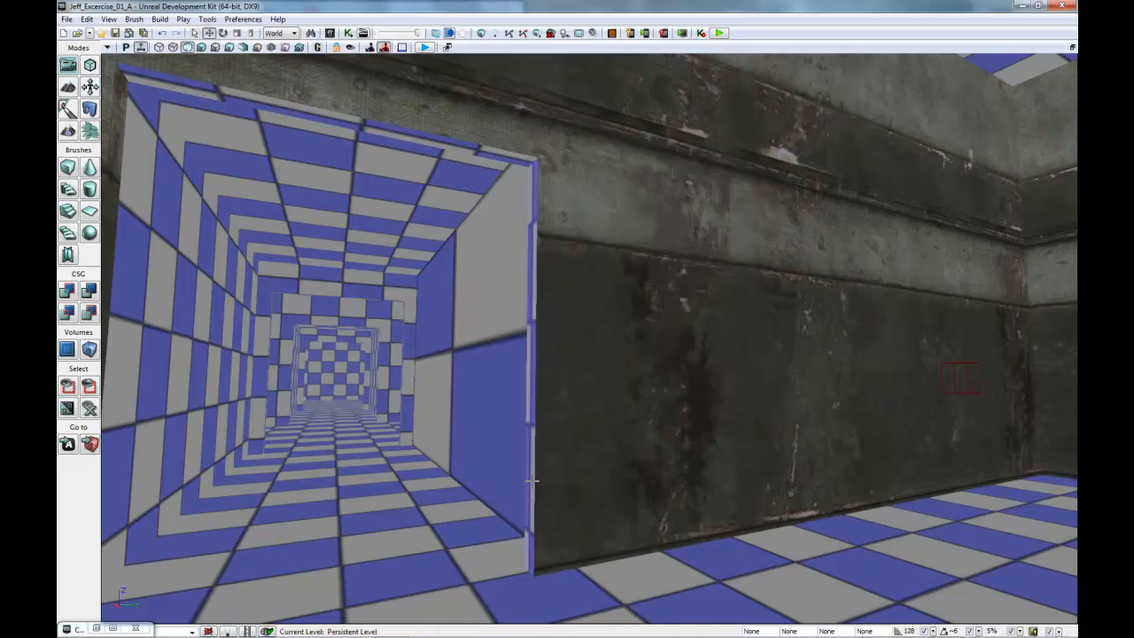
alt+click(520, 478)
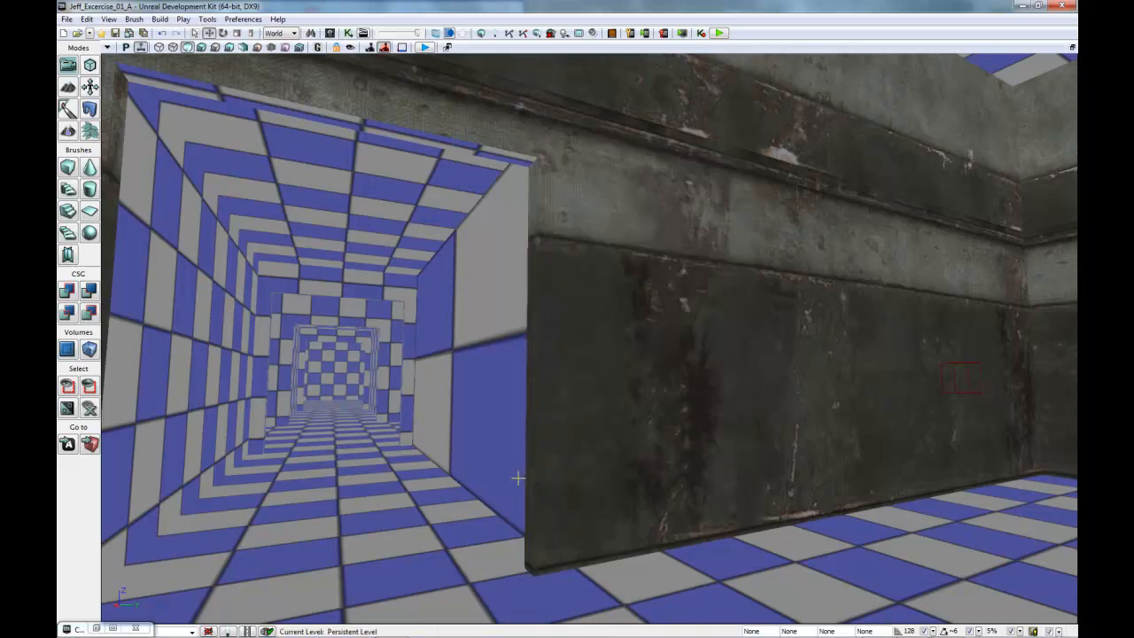
Apply the copied wall material to the right and left side walls of the first corridor section
click(510, 431)
alt+click(511, 430)
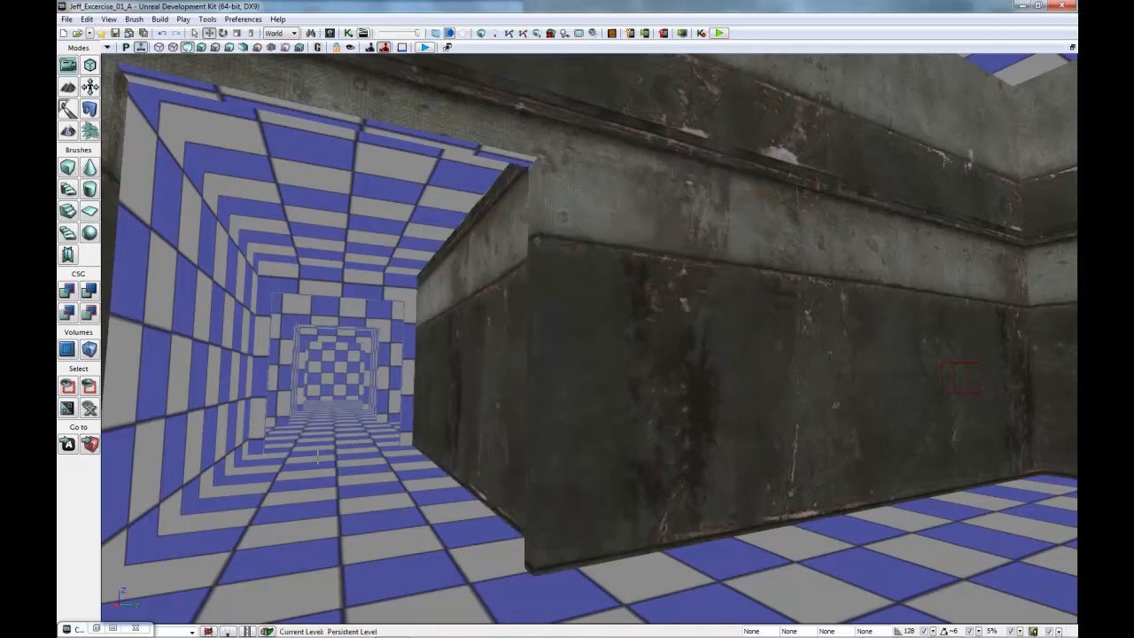
click(156, 452)
alt+click(172, 451)
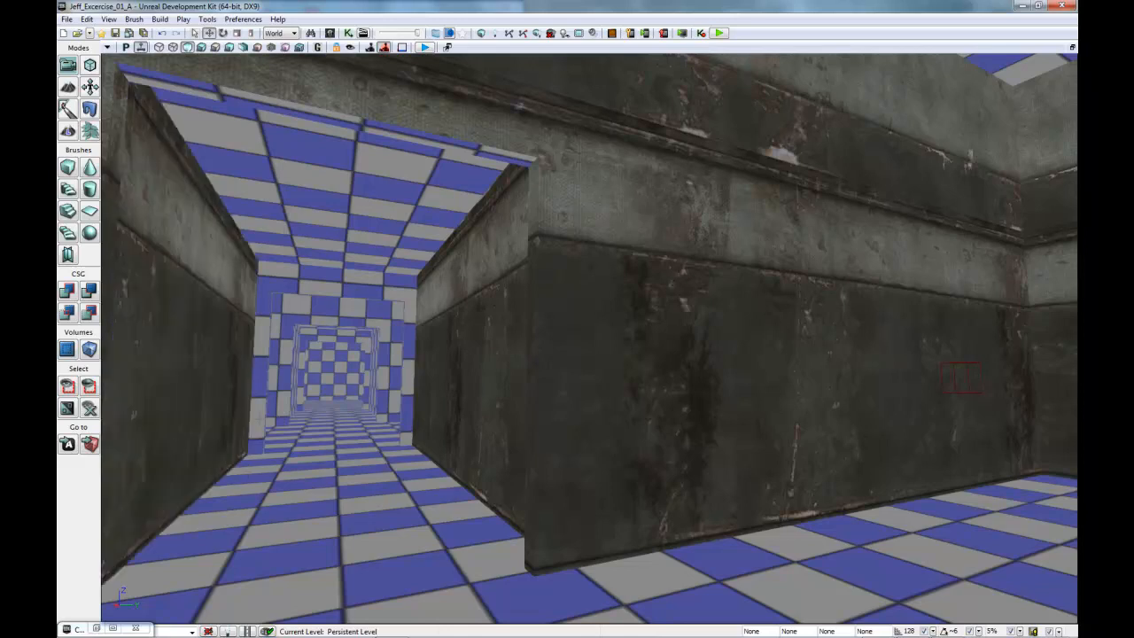
Apply the copied wall material to the end wall of the first corridor section and to the underside of the doorway lintel
click(263, 313)
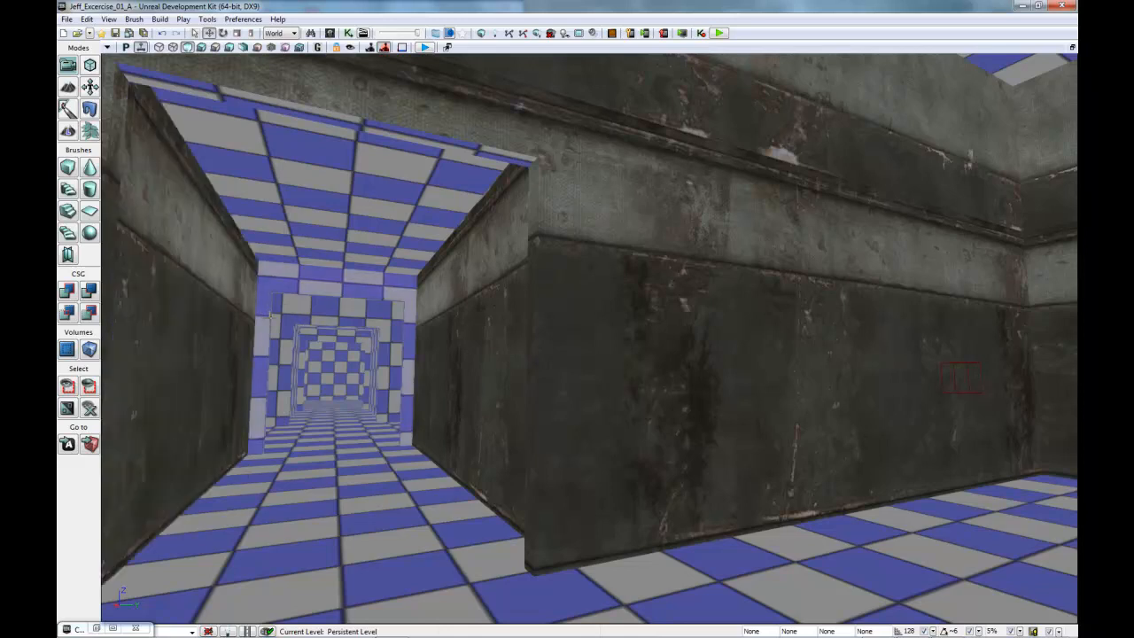
alt+click(262, 313)
drag(412, 407, 406, 315)
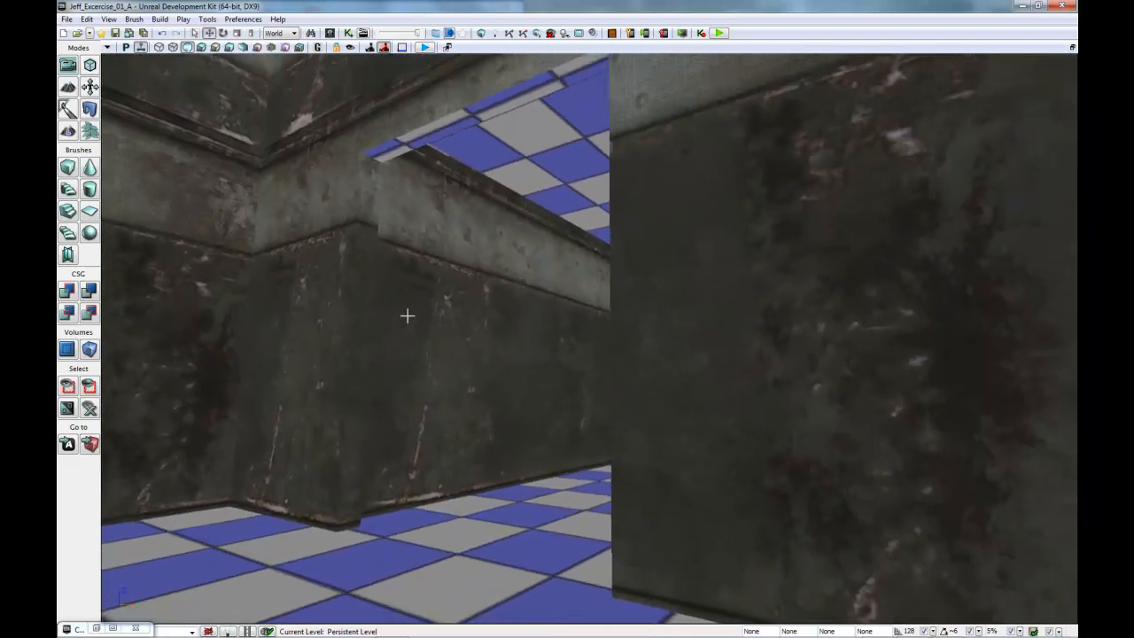
click(446, 132)
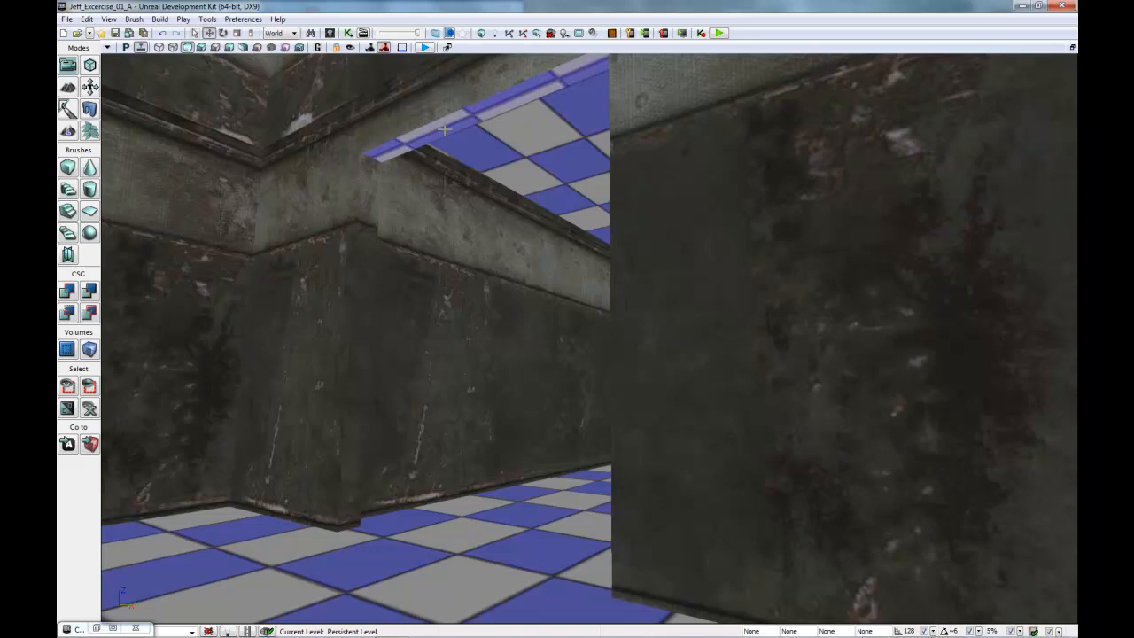
alt+click(445, 130)
Select the underside of the doorway lintel, open its surface properties and pan its material by steps of 4 in U and V
drag(454, 258, 464, 161)
right_drag(464, 161, 467, 151)
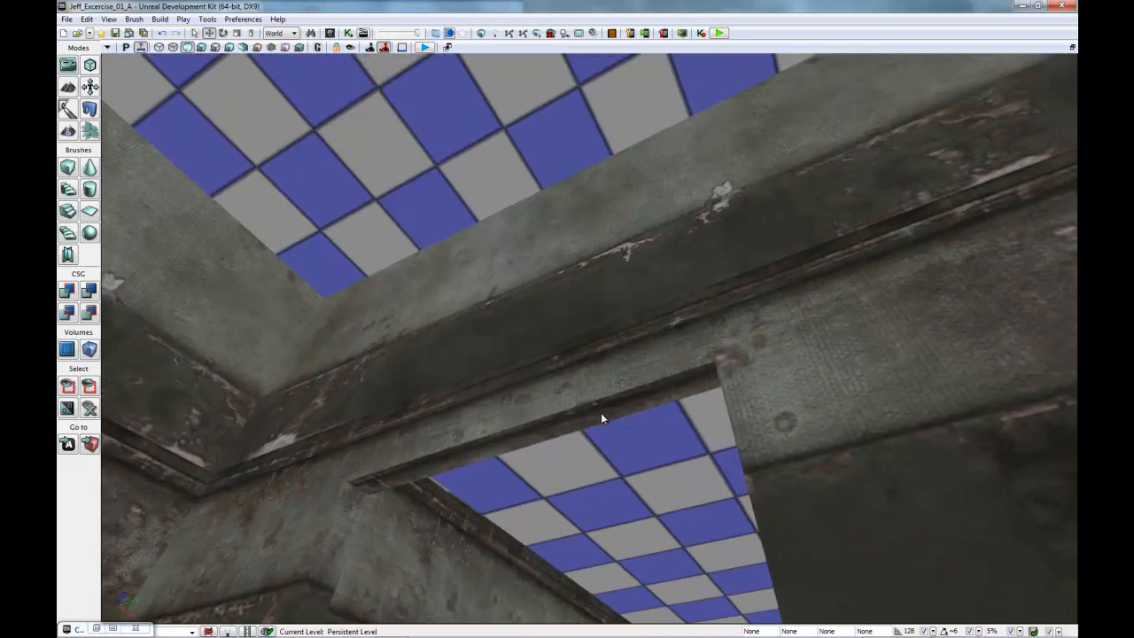
click(602, 413)
key(F5)
drag(394, 123, 857, 174)
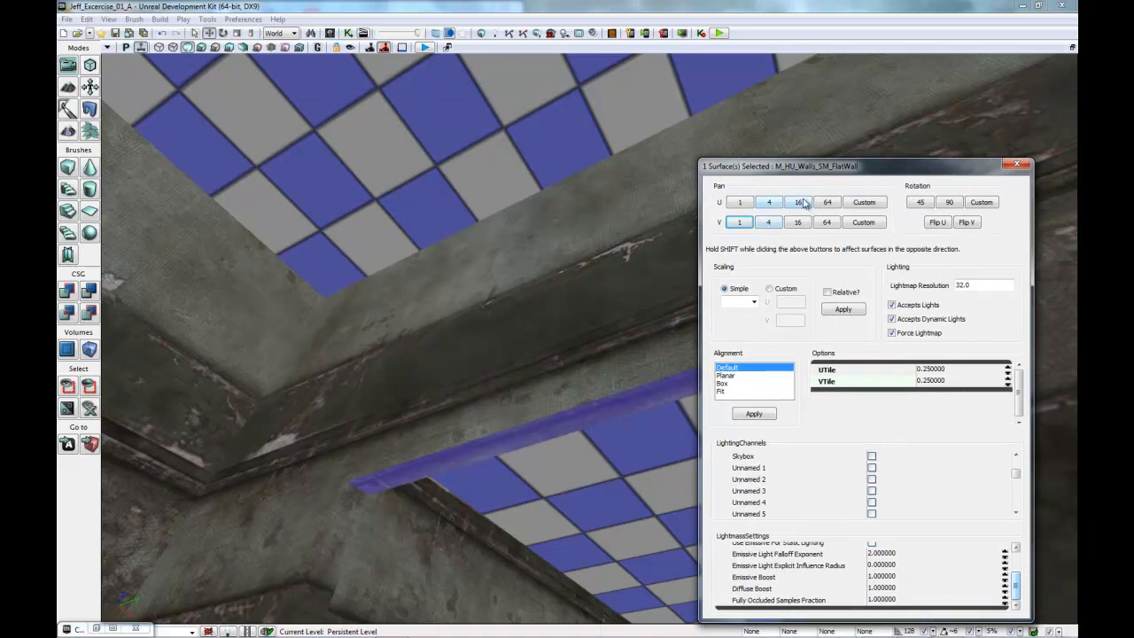
click(769, 204)
click(768, 223)
click(769, 223)
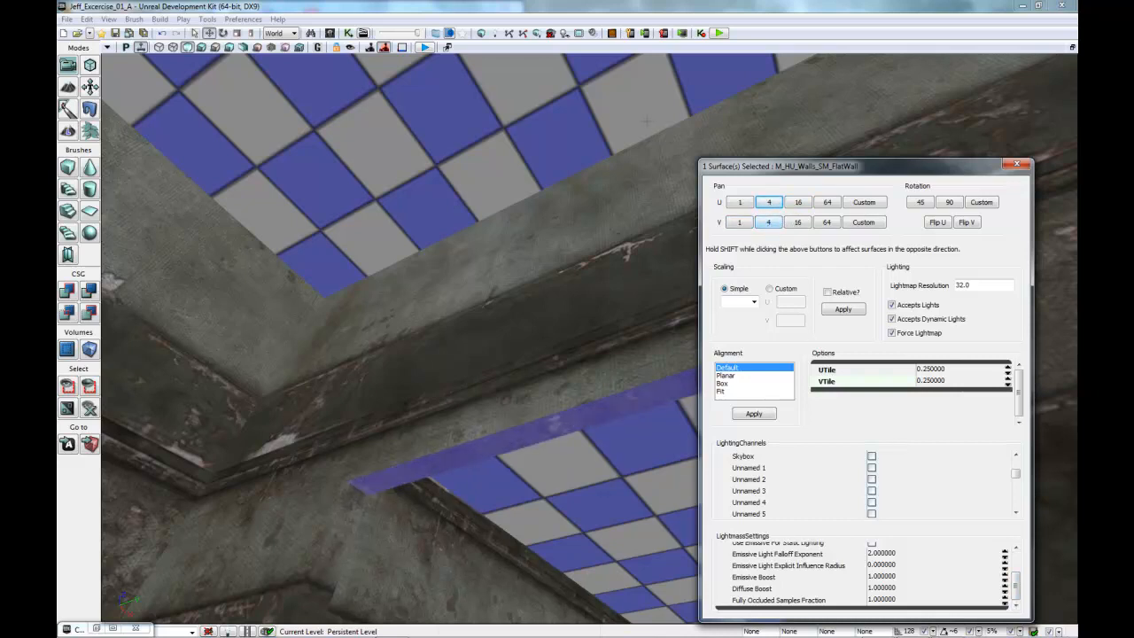
Reselect the doorway lintel's underside and fine-tune its material by panning 4 in U and 1 in V
click(572, 309)
click(421, 536)
scroll(572, 511, down, 2)
right_drag(479, 534, 517, 509)
right_drag(429, 485, 441, 484)
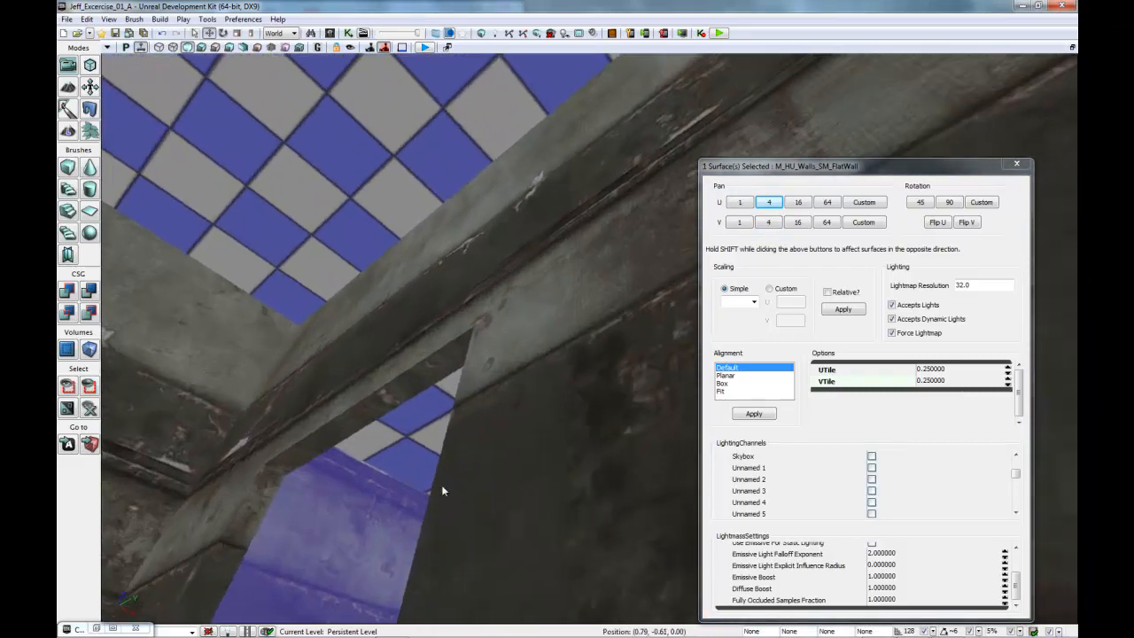
click(366, 405)
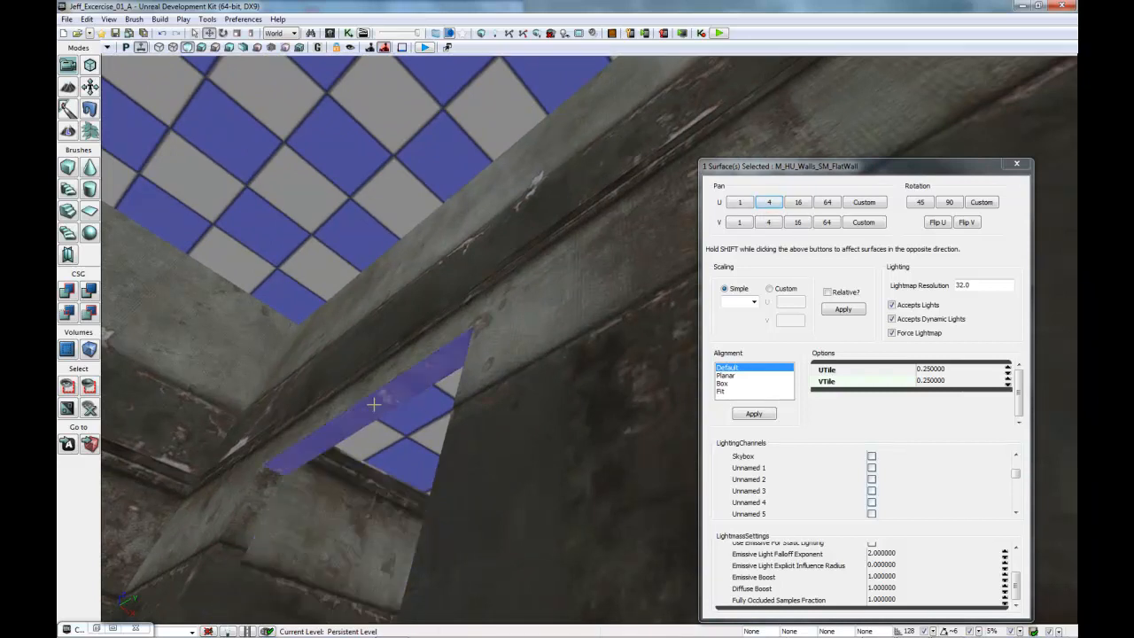
click(769, 203)
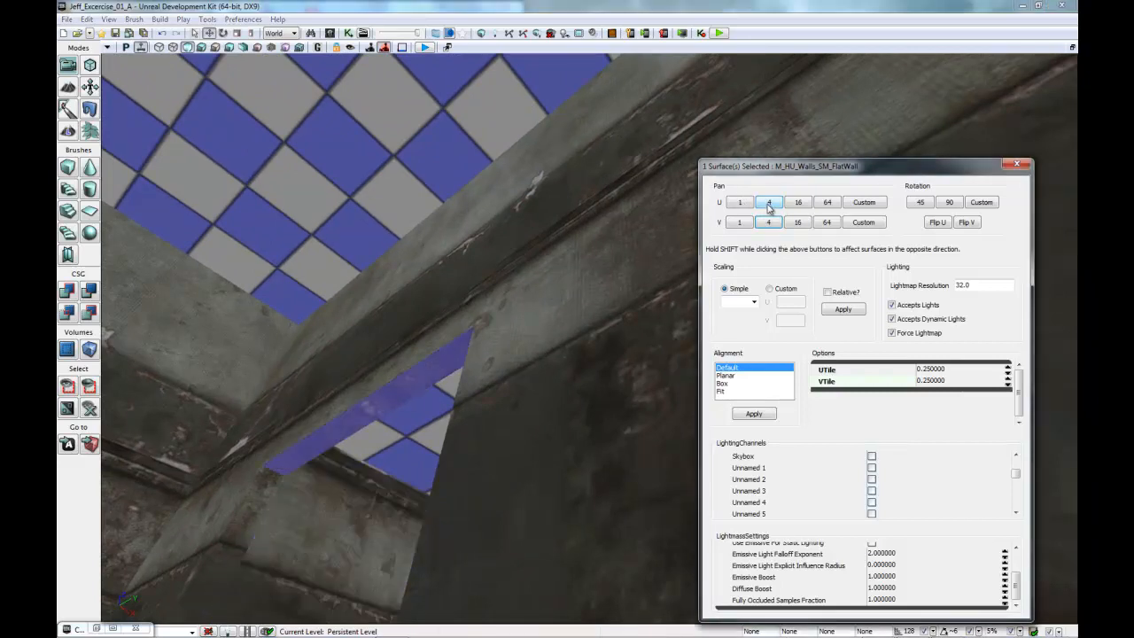
click(740, 223)
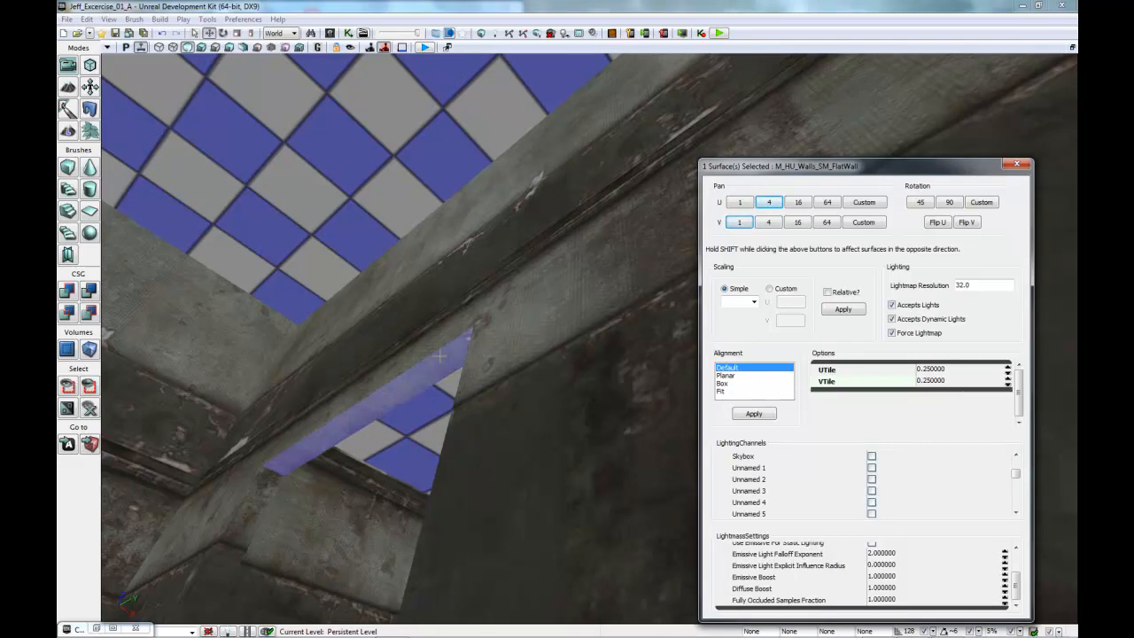
Go to the room's other corridor doorway and apply the copied wall material to its narrow right-hand jamb
click(356, 498)
right_drag(348, 526, 376, 515)
right_drag(455, 502, 608, 389)
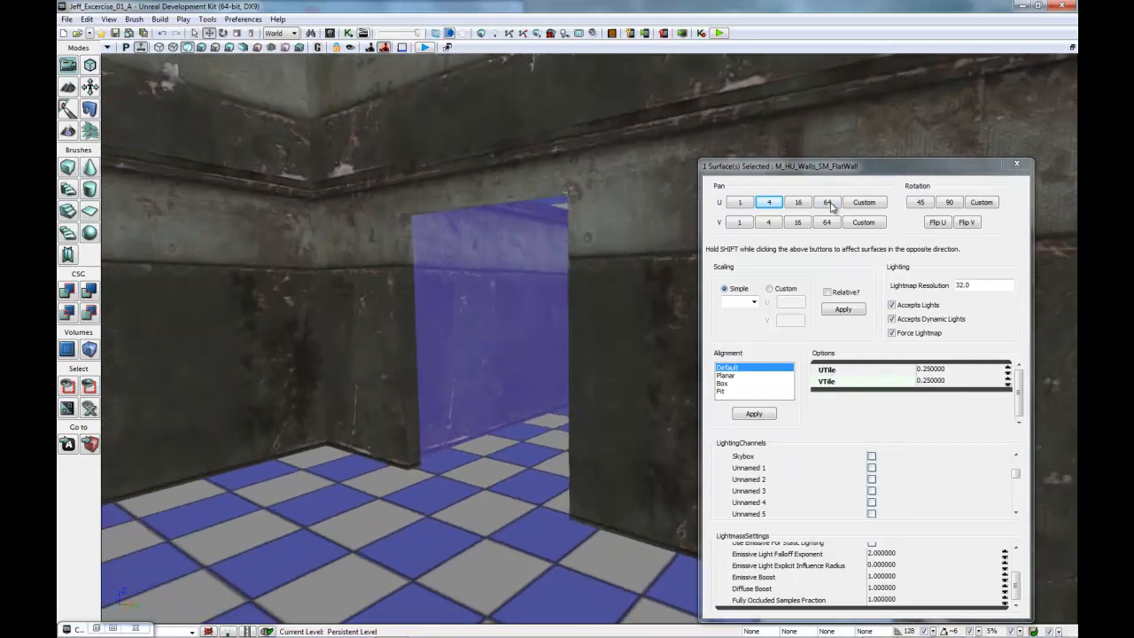
drag(433, 437, 454, 467)
right_drag(454, 467, 498, 457)
scroll(505, 465, up, 4)
scroll(496, 452, up, 2)
click(549, 429)
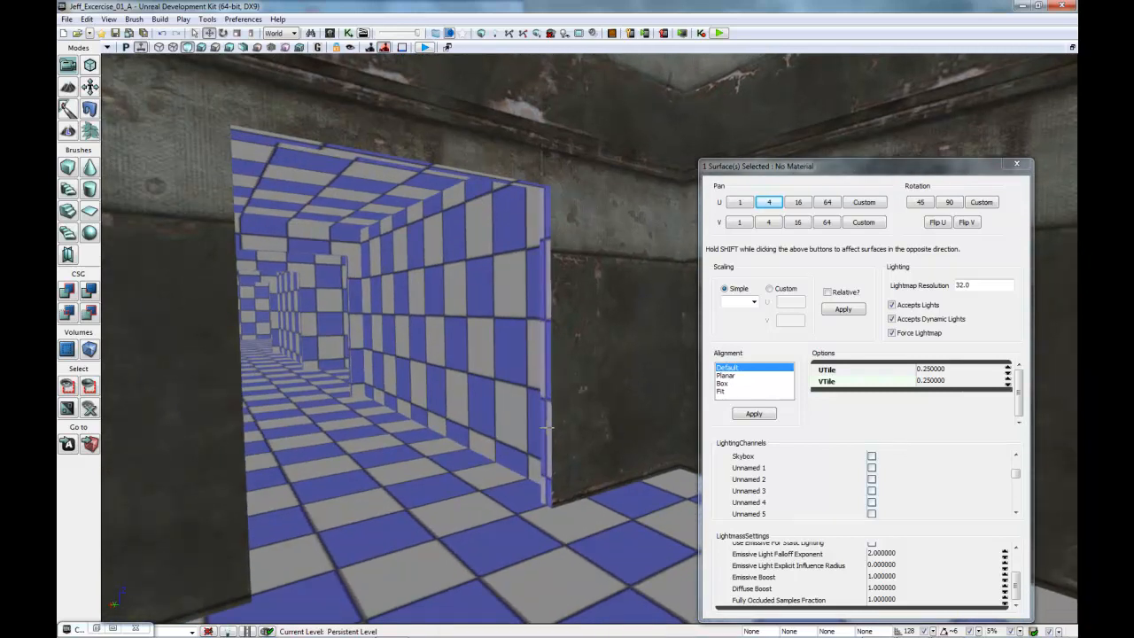
alt+click(546, 428)
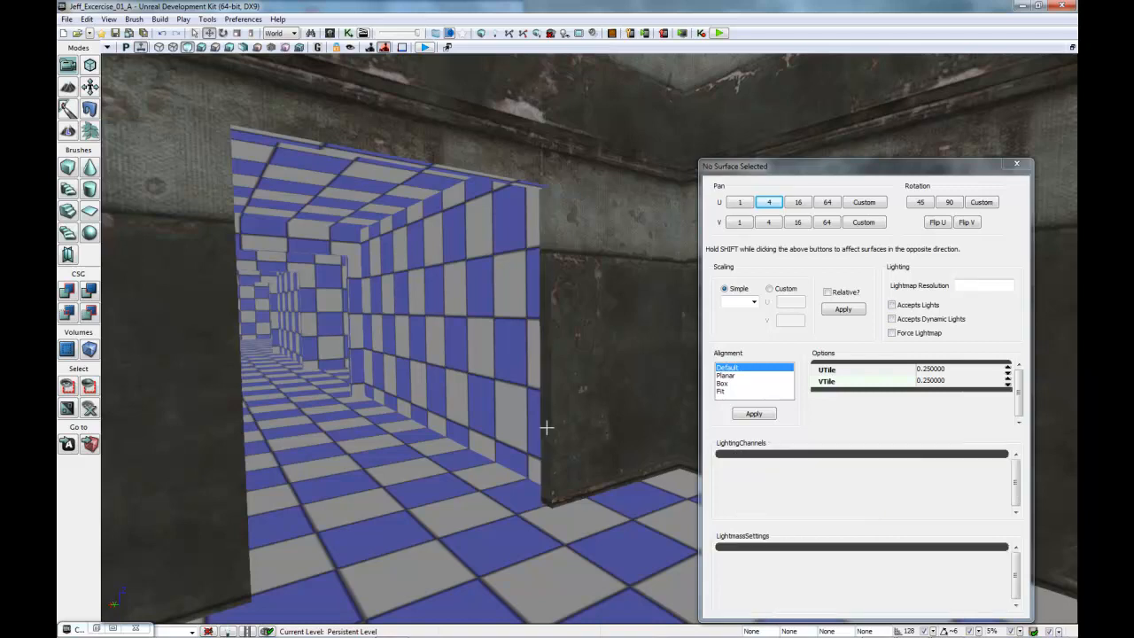
Apply the copied wall material to the second doorway's left jamb and the adjoining left side wall of its corridor
right_drag(460, 464, 438, 451)
click(402, 440)
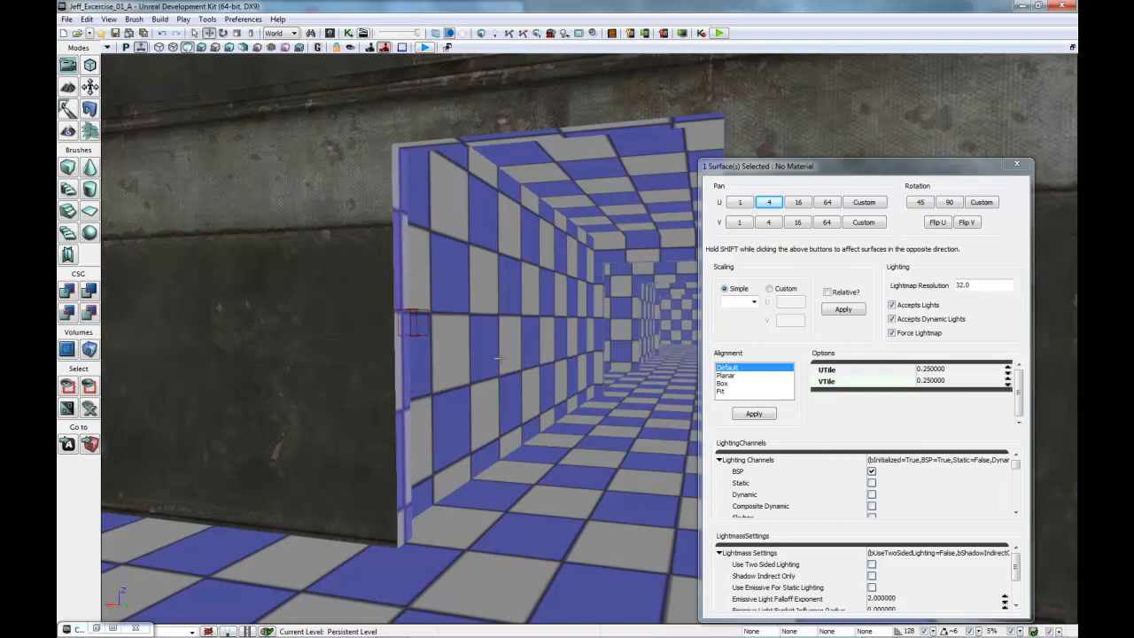
key(Escape)
click(494, 331)
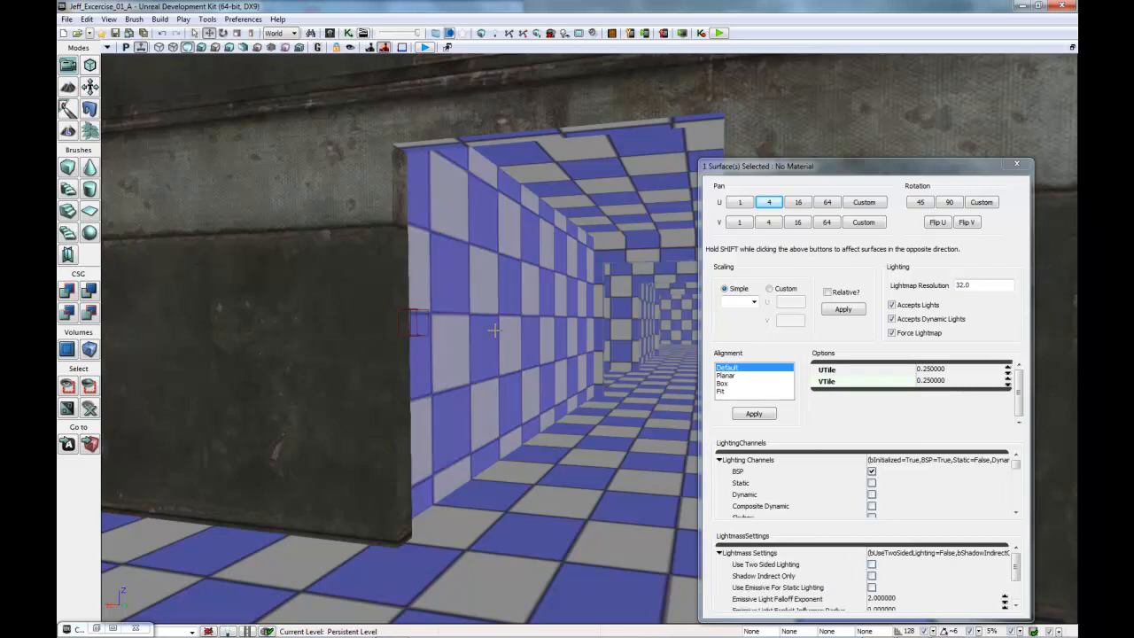
alt+click(495, 330)
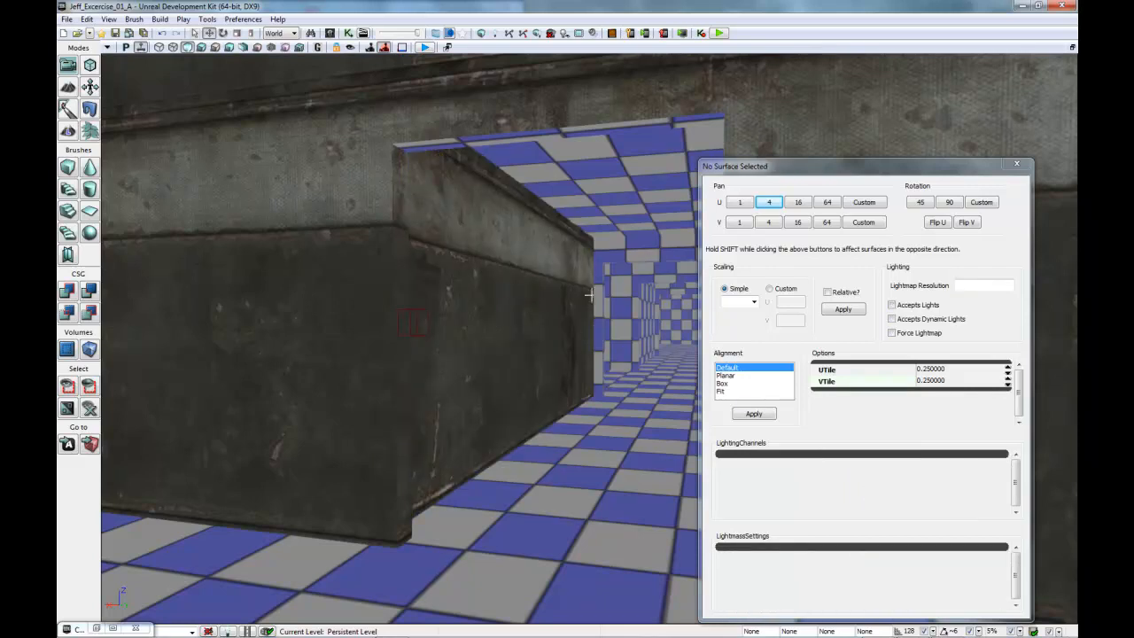
Apply the copied wall material to the second corridor's end wall around the next opening and to its right side wall
click(600, 264)
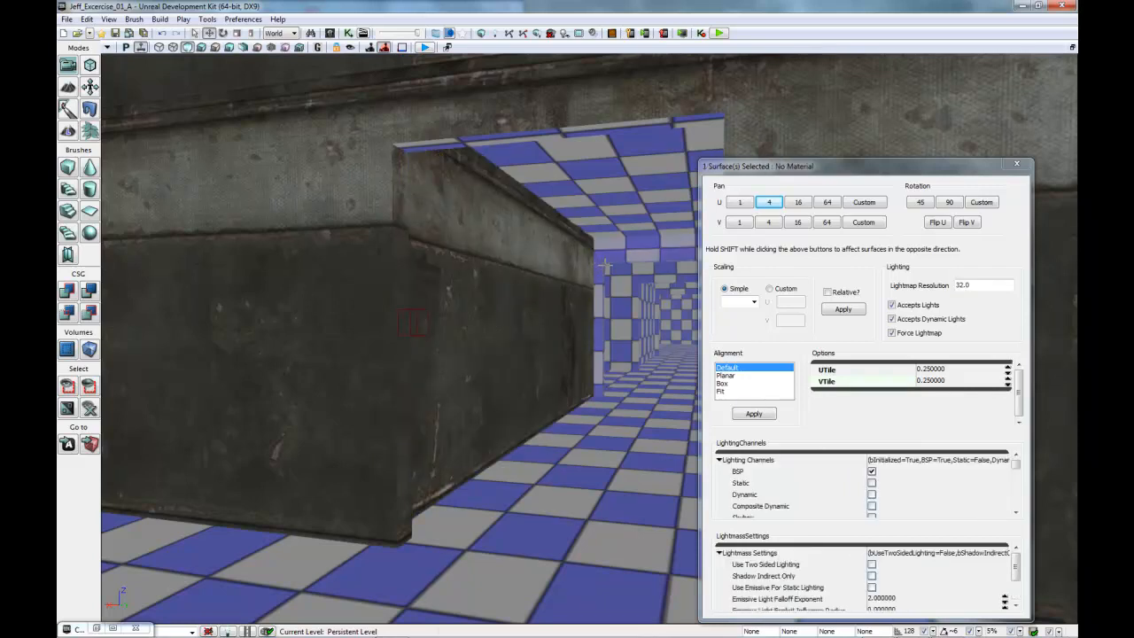
alt+click(605, 264)
drag(607, 496, 643, 502)
middle_drag(644, 501, 559, 479)
drag(559, 479, 666, 488)
click(667, 342)
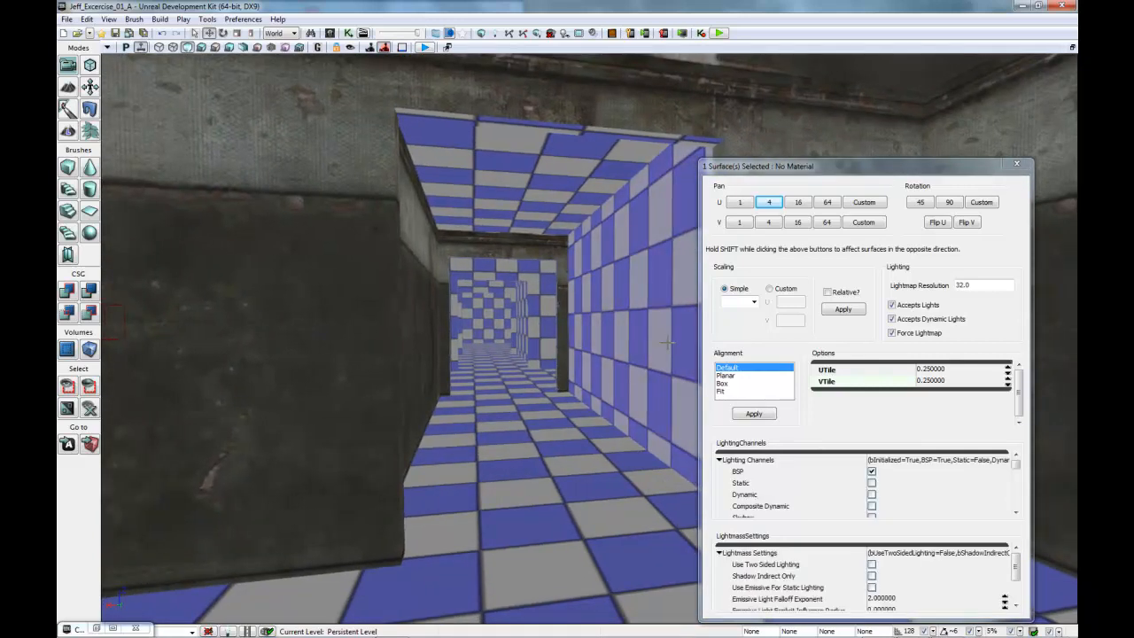
alt+click(666, 342)
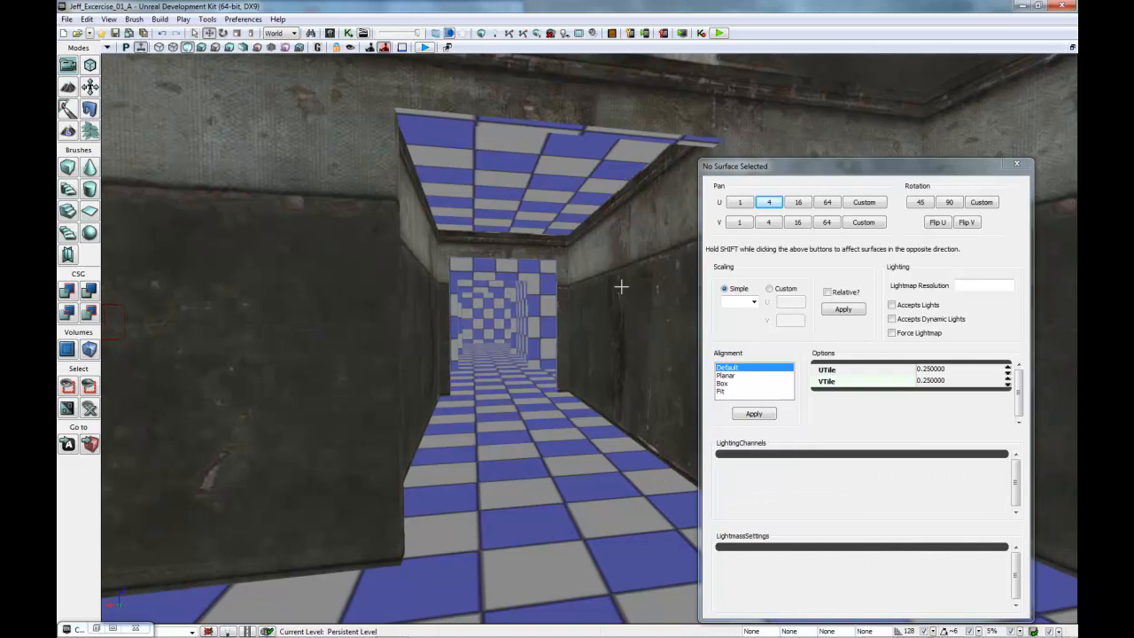
Apply the copied wall material to the underside of the second doorway's lintel and close the surface properties
drag(591, 288, 493, 374)
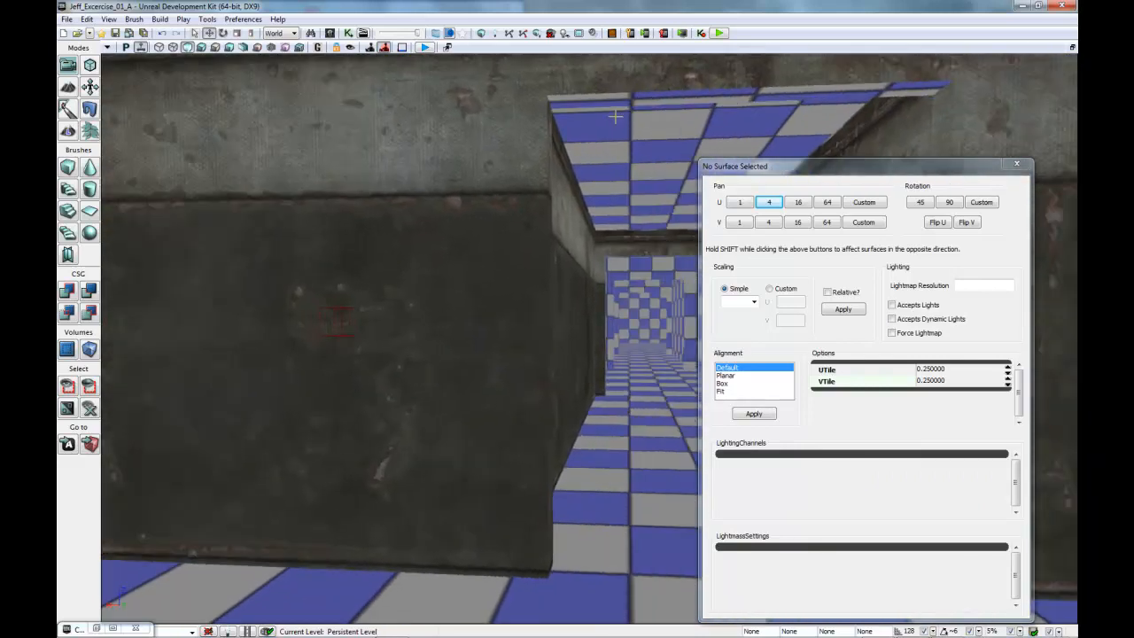
click(609, 102)
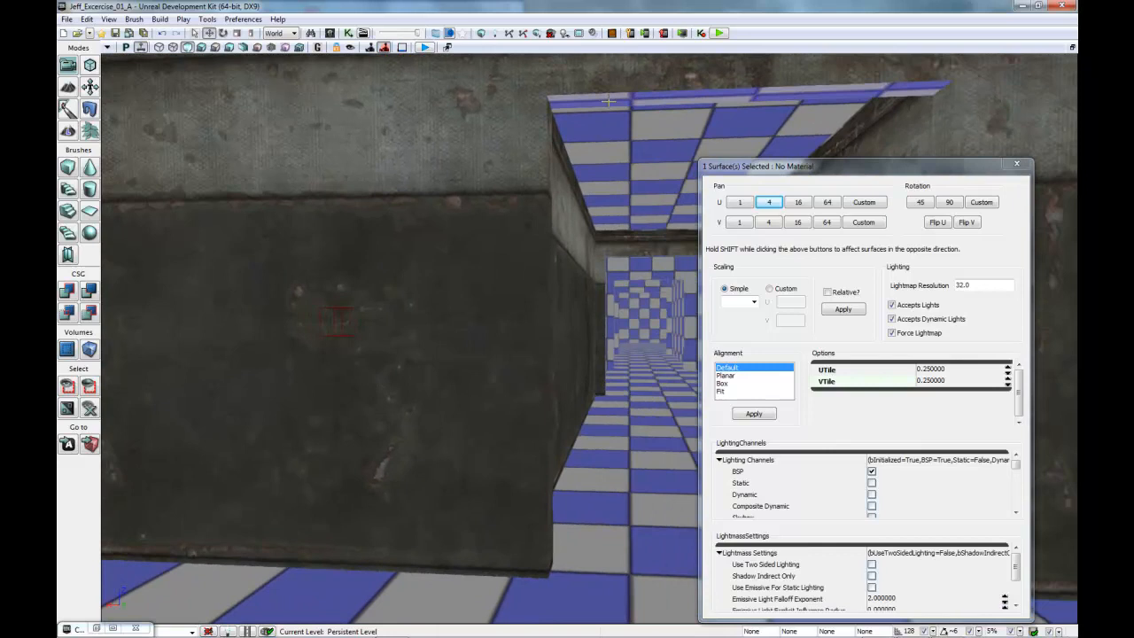
alt+click(608, 102)
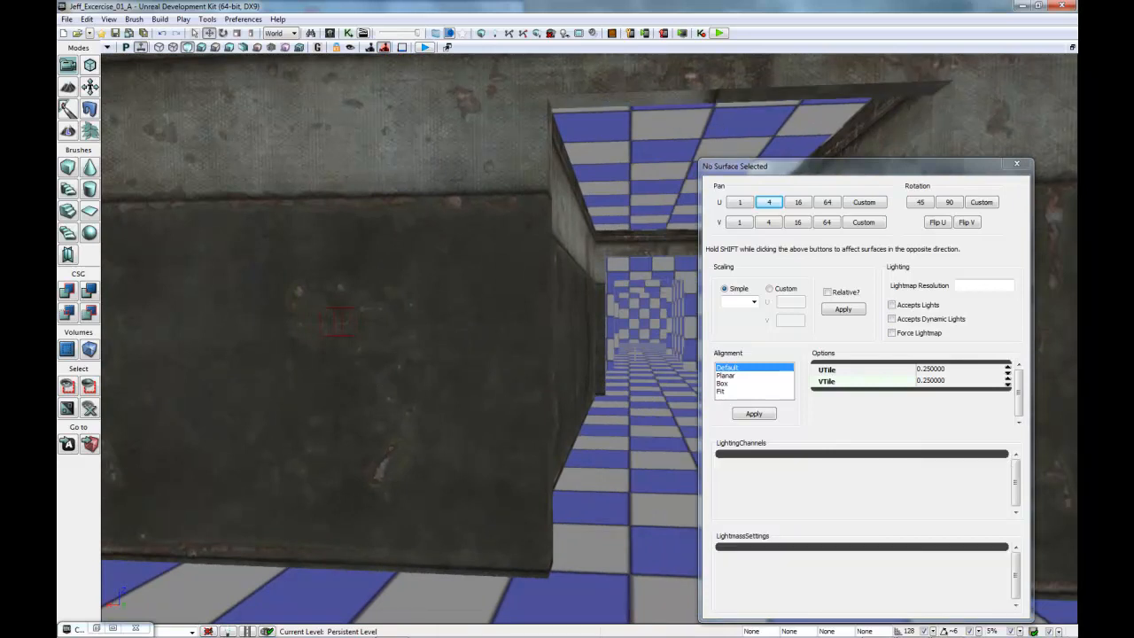
drag(575, 375, 605, 365)
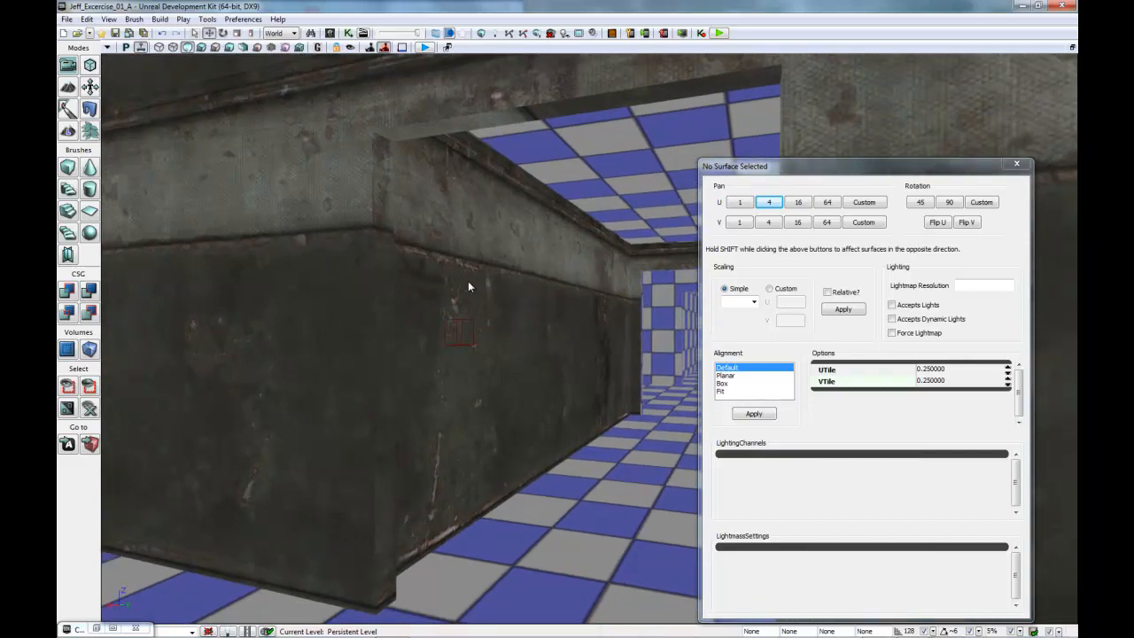
drag(881, 167, 858, 165)
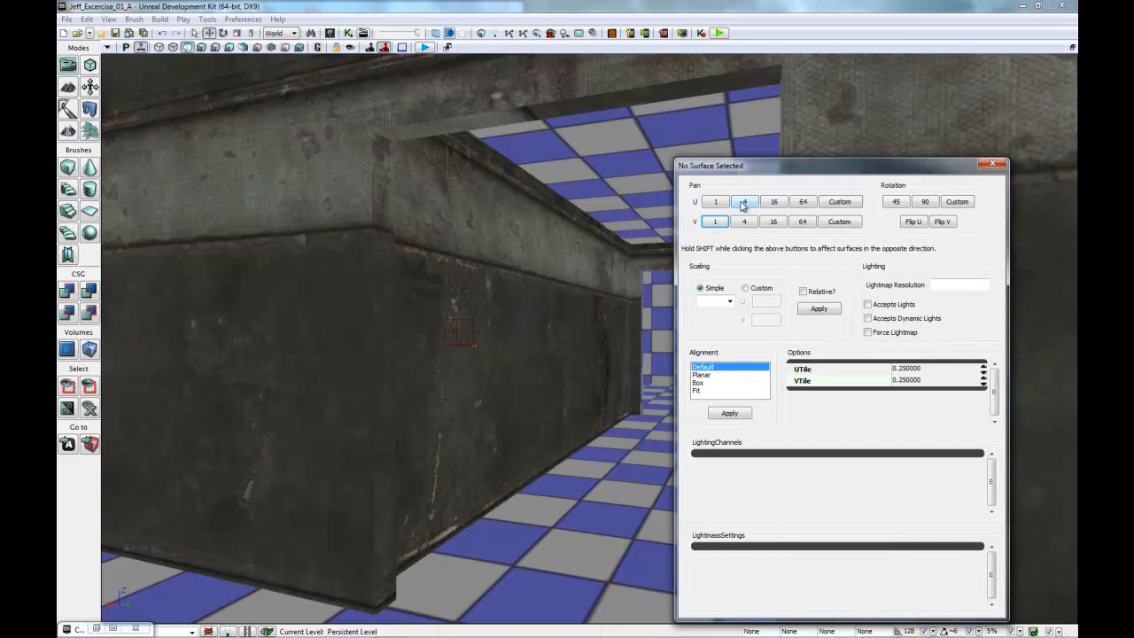
mouse_move(414, 443)
mouse_down()
mouse_move(435, 446)
mouse_move(376, 404)
mouse_move(263, 393)
mouse_move(190, 421)
mouse_move(207, 405)
mouse_up()
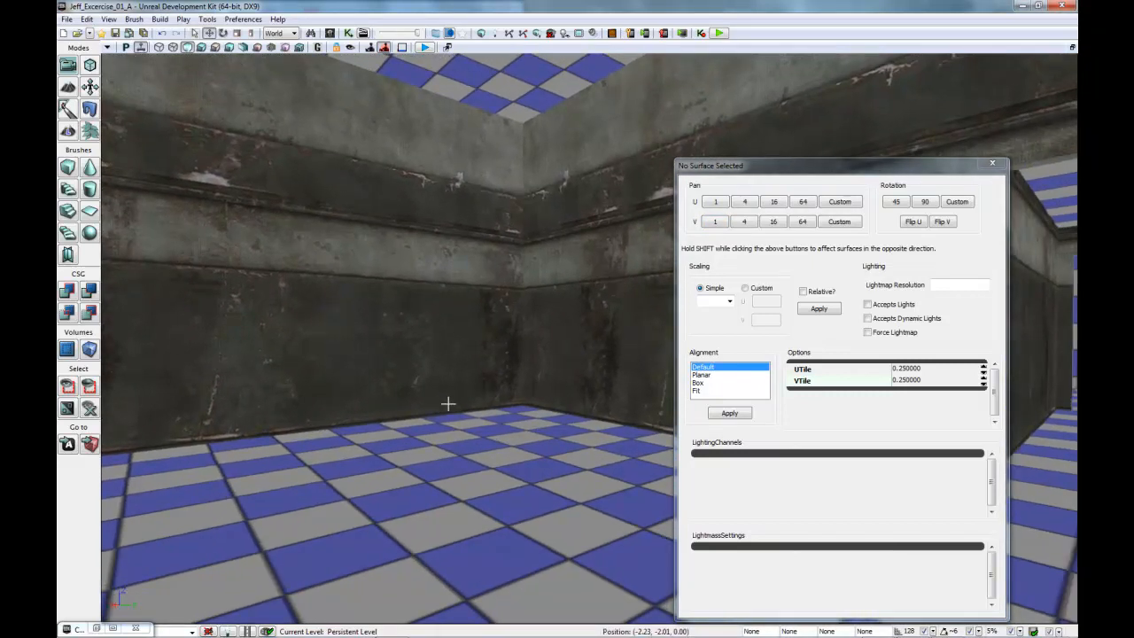
click(993, 163)
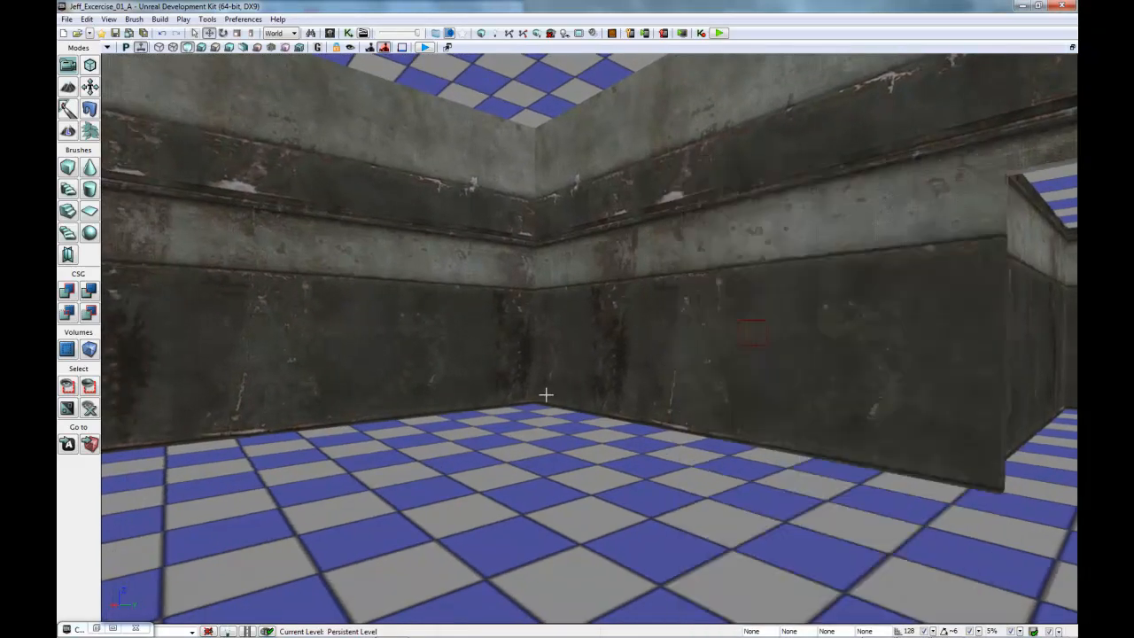
Select the room's floor and search the Content Browser's materials for "tile" and for "floor"
click(567, 480)
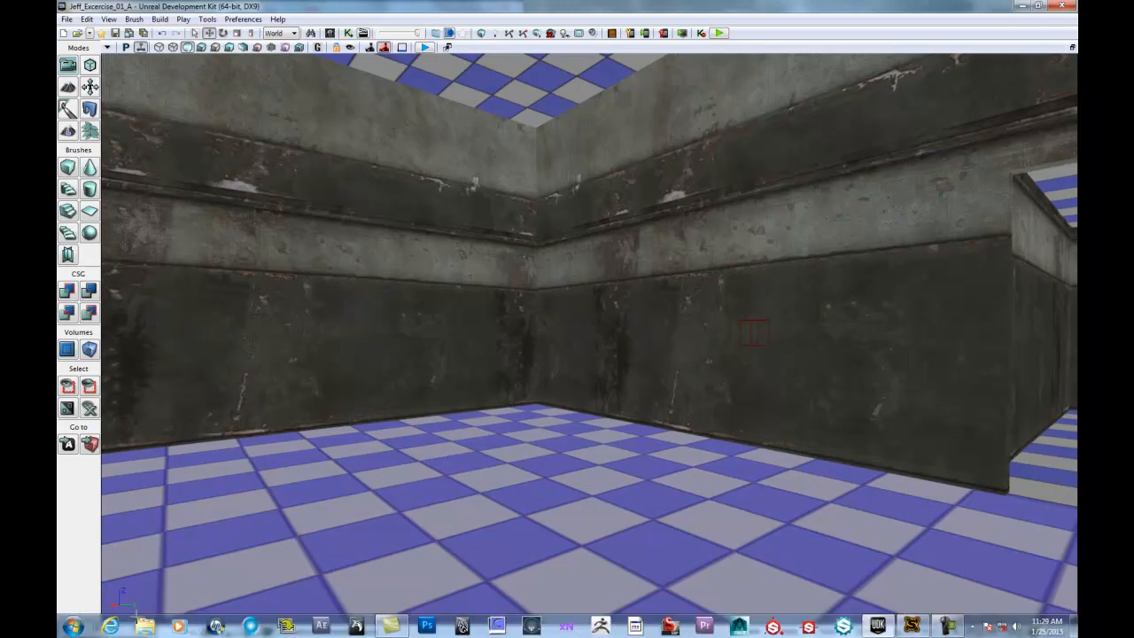
click(114, 631)
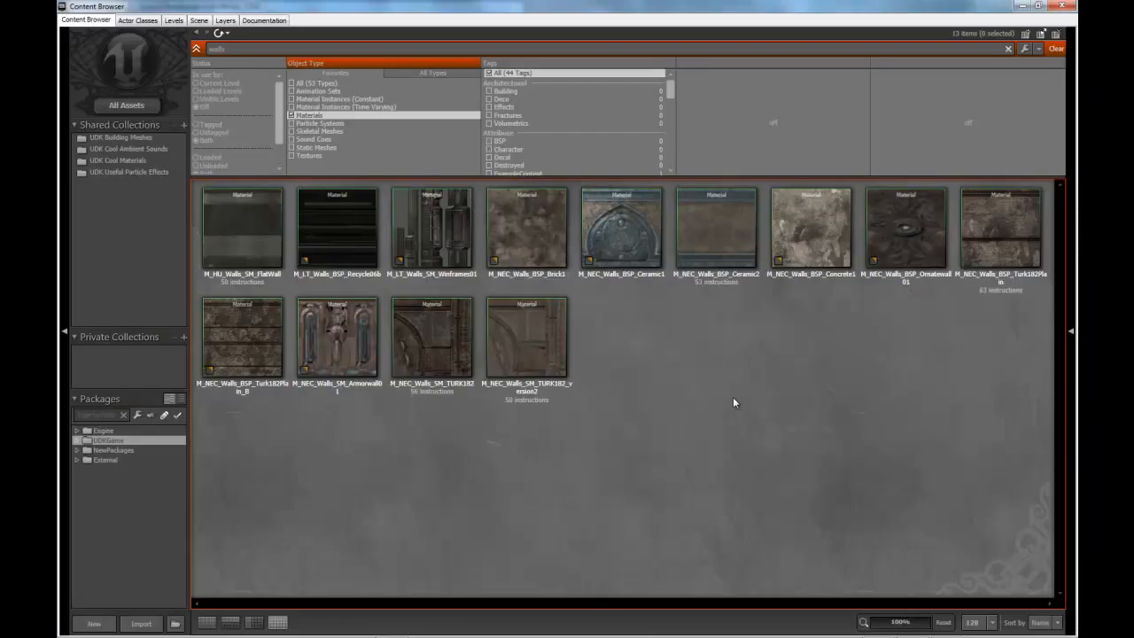
drag(235, 49, 198, 48)
text(tile)
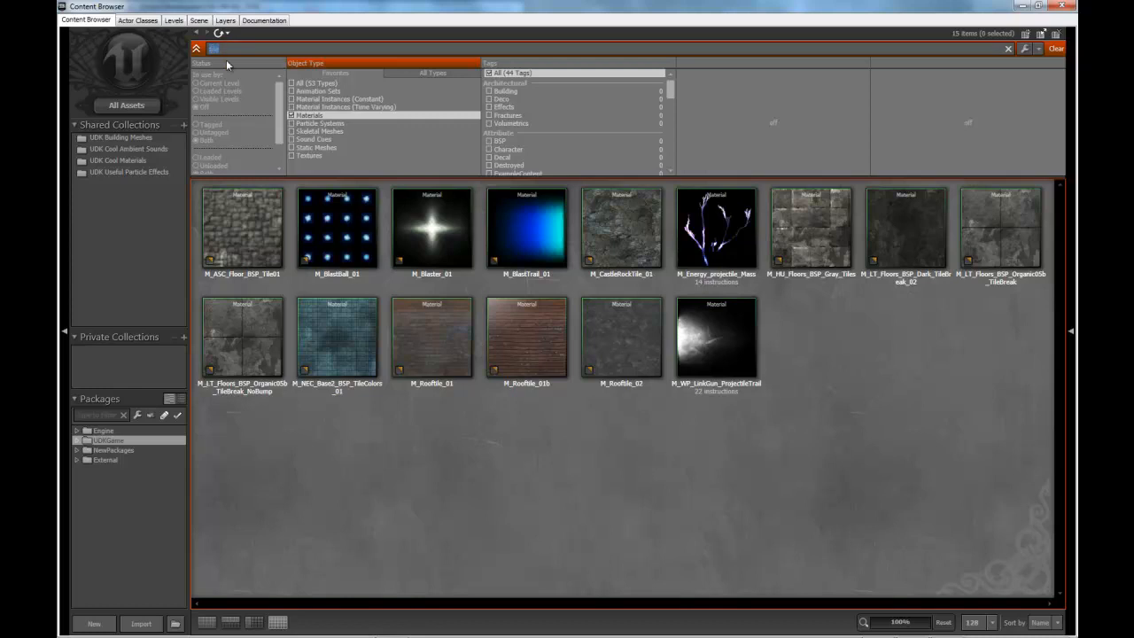
text(floor)
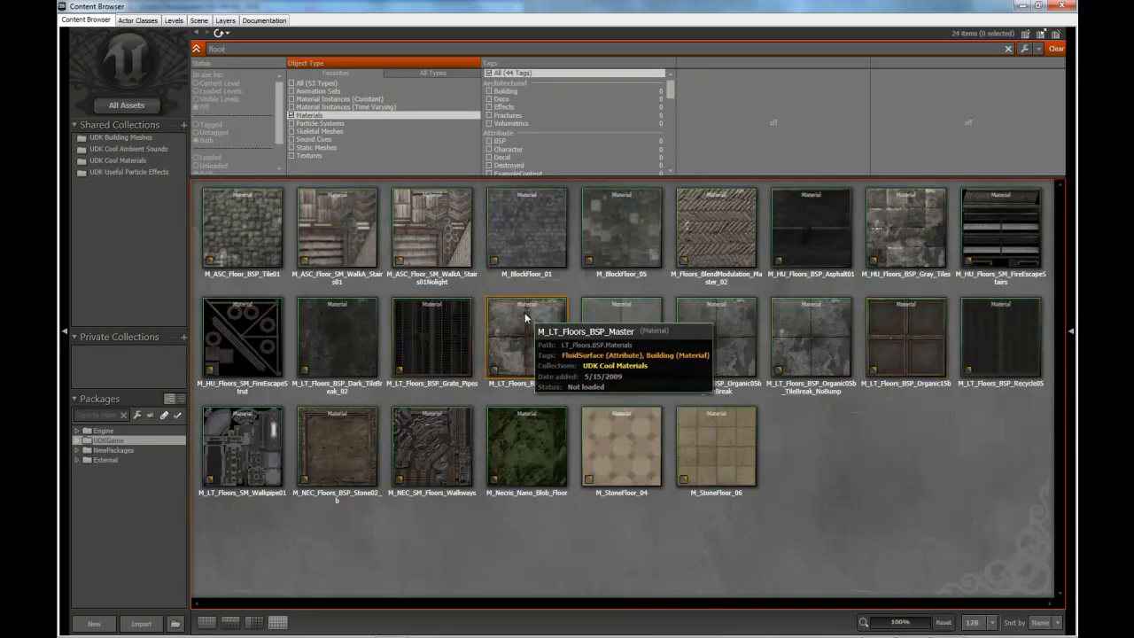
Shrink the Content Browser beside the viewport and apply the M_LT_Floors_BSP_Master material to the room's floor
drag(543, 10, 806, 53)
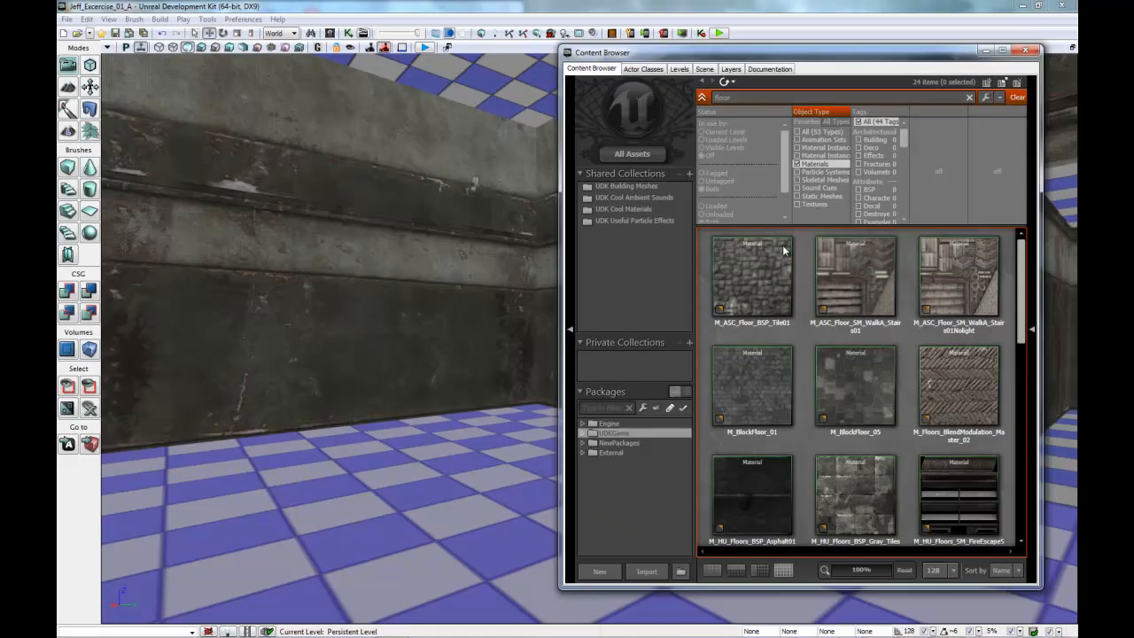
scroll(876, 496, down, 2)
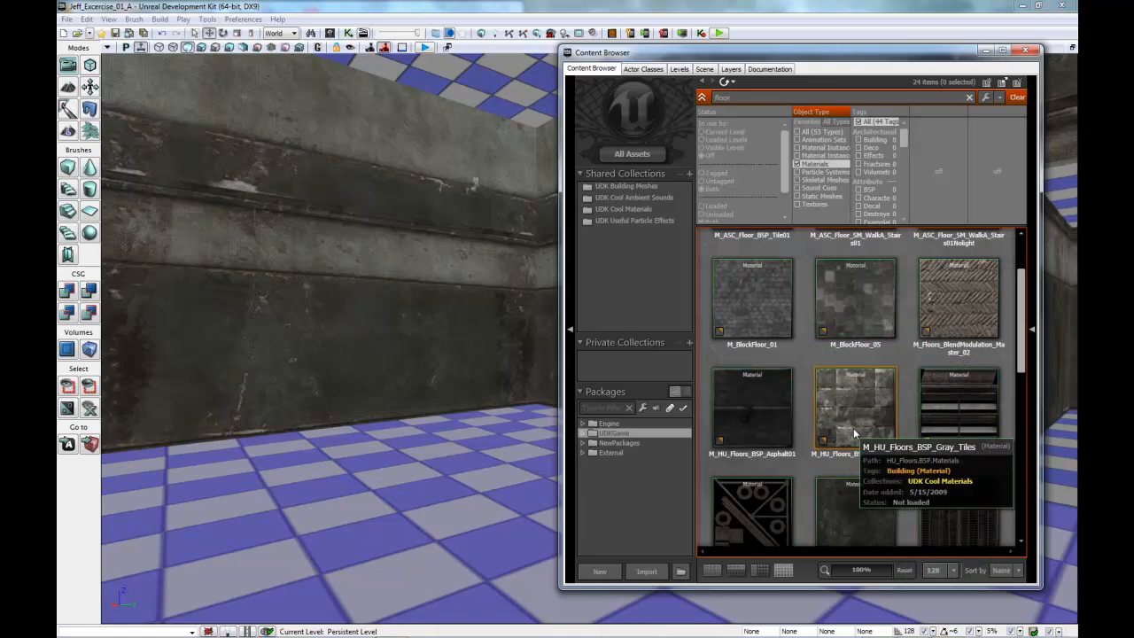
scroll(957, 445, down, 1)
drag(771, 456, 485, 532)
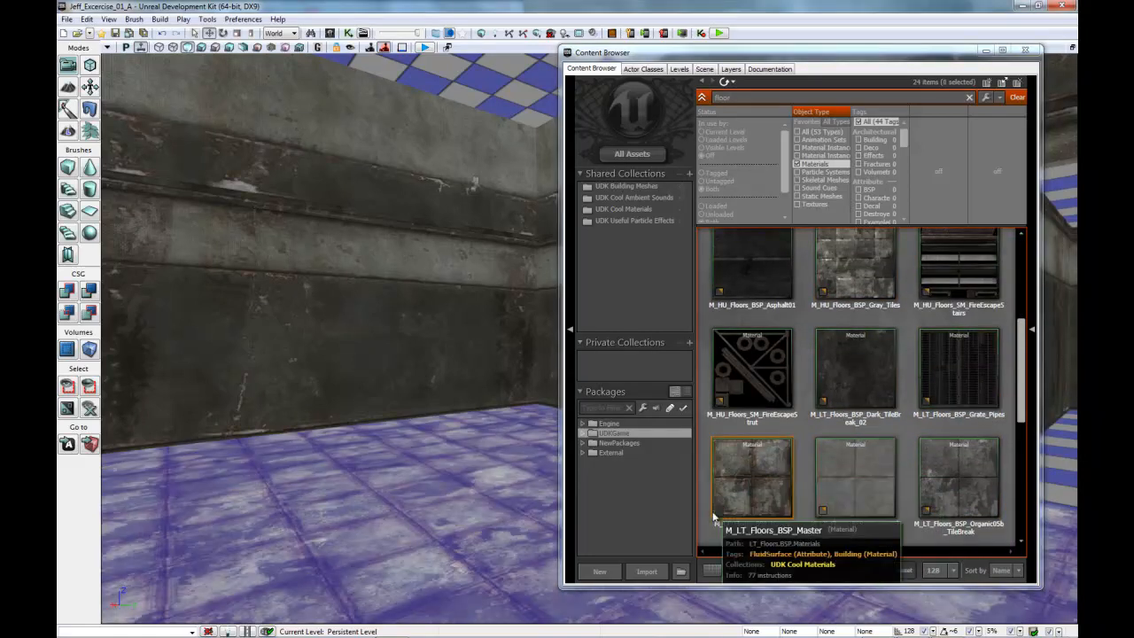
Open the surface properties for the room's floor and apply the Default alignment with U and V tiling of 0.25
drag(888, 60, 969, 69)
right_drag(498, 474, 517, 474)
drag(498, 474, 504, 423)
right_drag(512, 398, 512, 402)
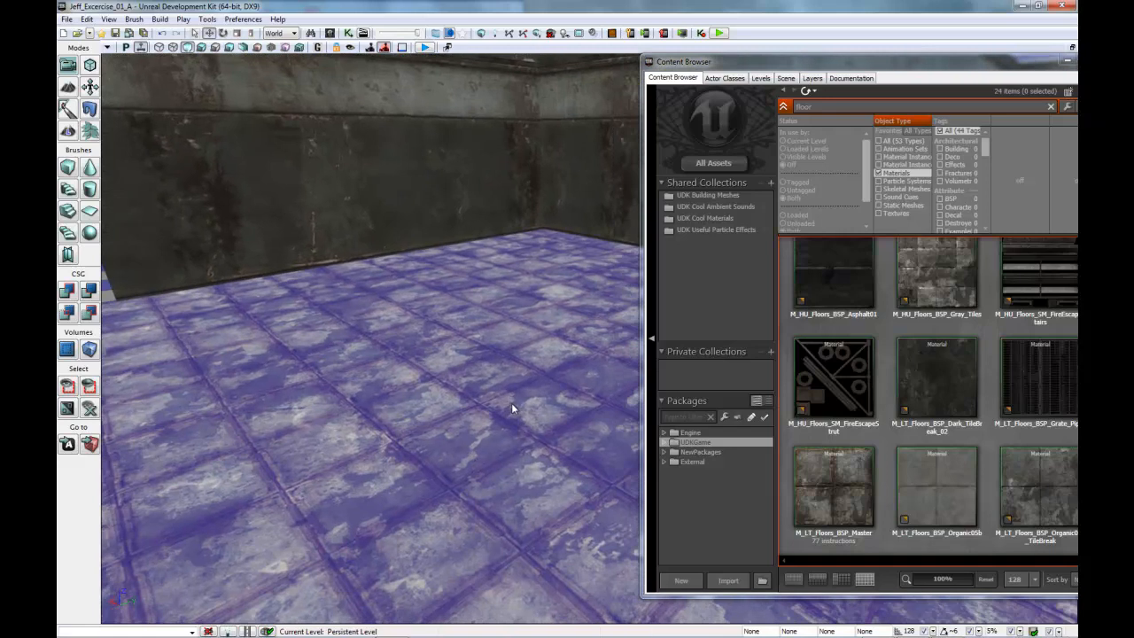
key(F5)
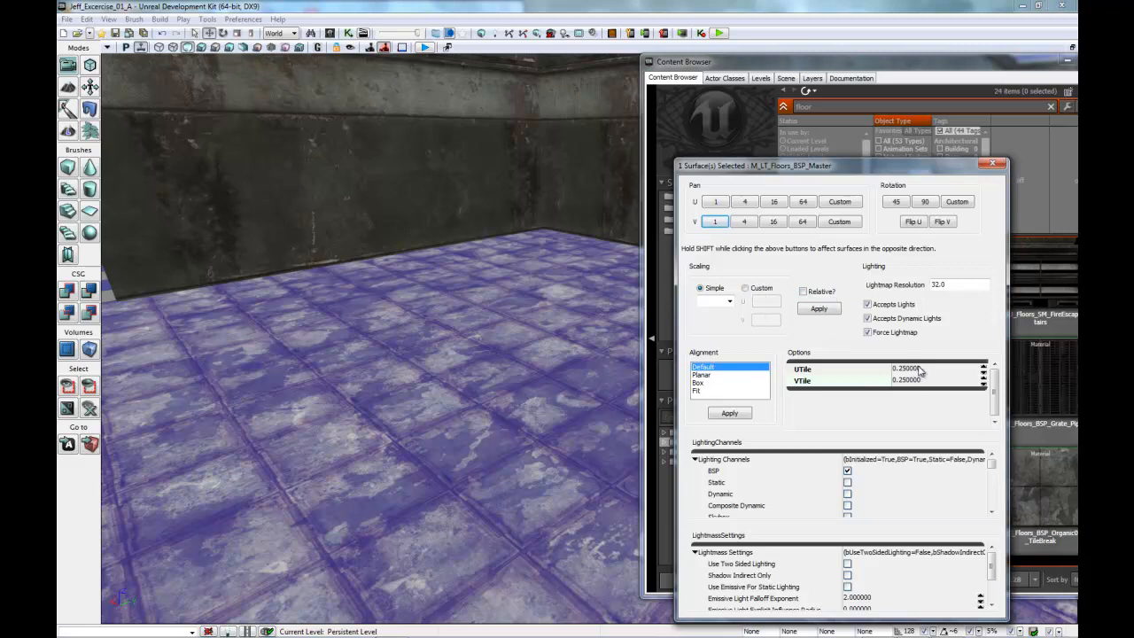
click(738, 415)
Set UTile and VTile to 1 for the room's floor and apply the Default alignment
click(924, 371)
text(1)
key(Return)
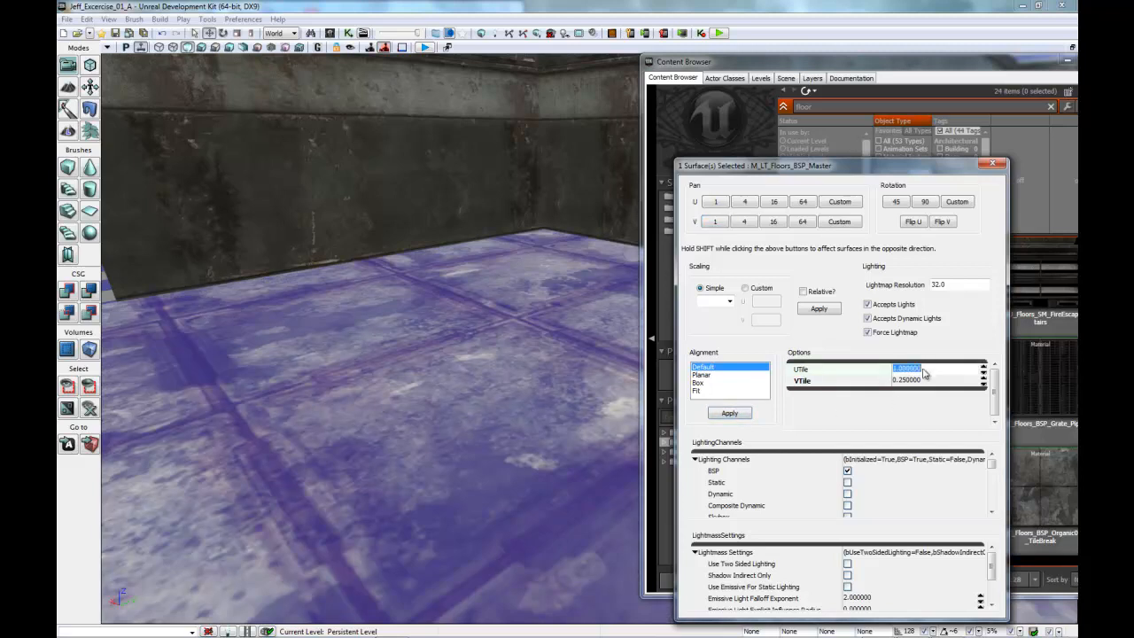
click(923, 381)
text(1)
key(Return)
click(741, 416)
Set UTile and VTile to 2 for the room's floor and apply the Default alignment
click(908, 369)
text(2)
click(918, 381)
text(2)
key(Return)
click(730, 413)
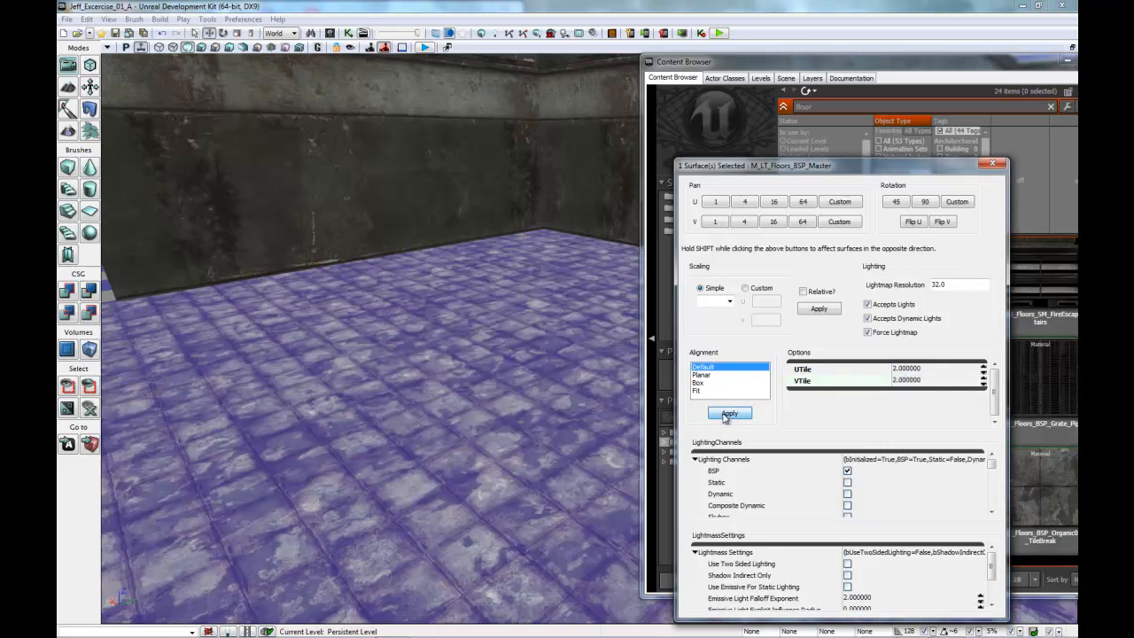
Set UTile and VTile to 1.5 for the room's floor and apply the Default alignment
drag(863, 172, 949, 184)
right_drag(523, 397, 327, 430)
drag(329, 430, 102, 451)
click(993, 382)
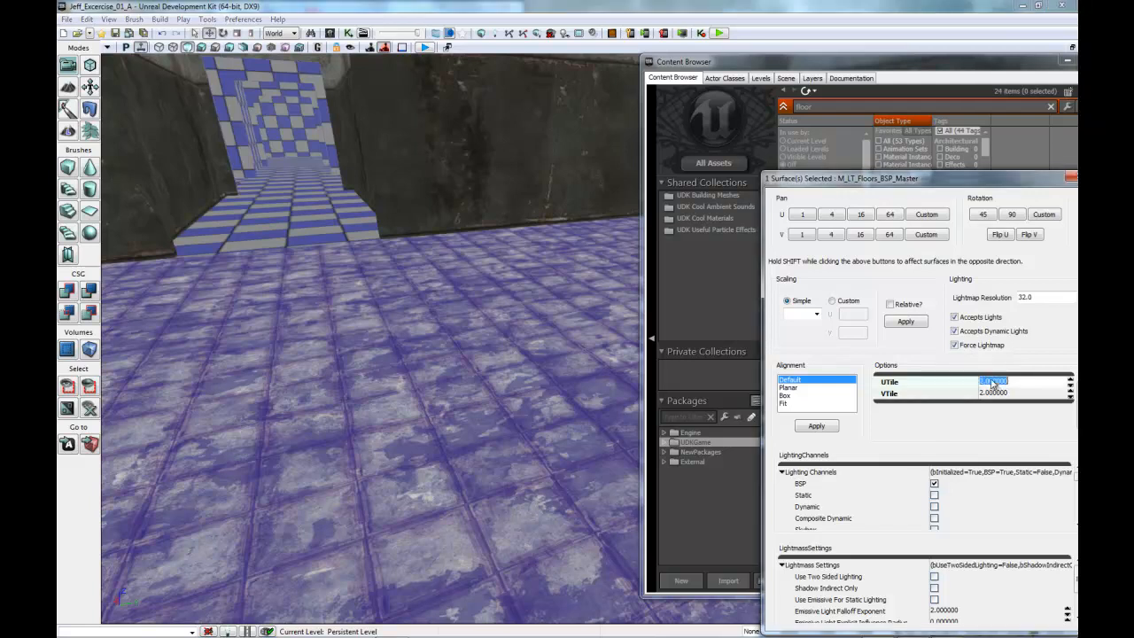
text(1.5)
key(Return)
click(1007, 394)
text(1)
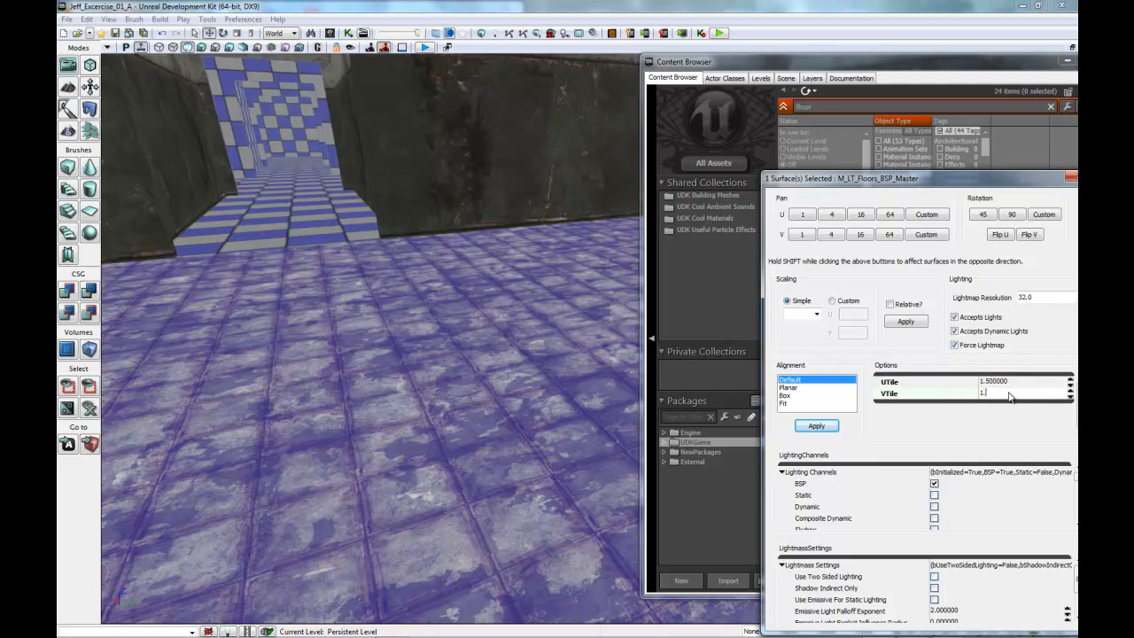
text(.5)
key(Return)
click(826, 426)
Close the floor's surface properties and clear the Content Browser from the viewport
drag(877, 68, 365, 100)
drag(917, 178, 738, 146)
click(902, 146)
click(594, 92)
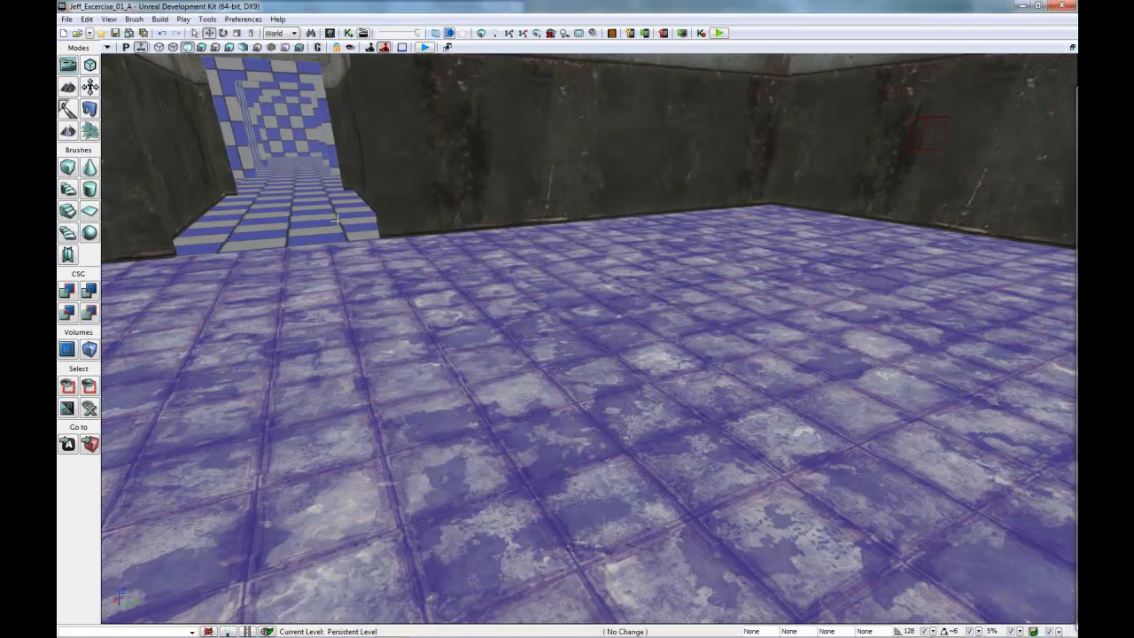
Apply the M_LT_Floors_BSP_Grate_Pipes material to the floor of the doorway beside the tiled room floor
click(337, 221)
middle_drag(397, 404, 397, 319)
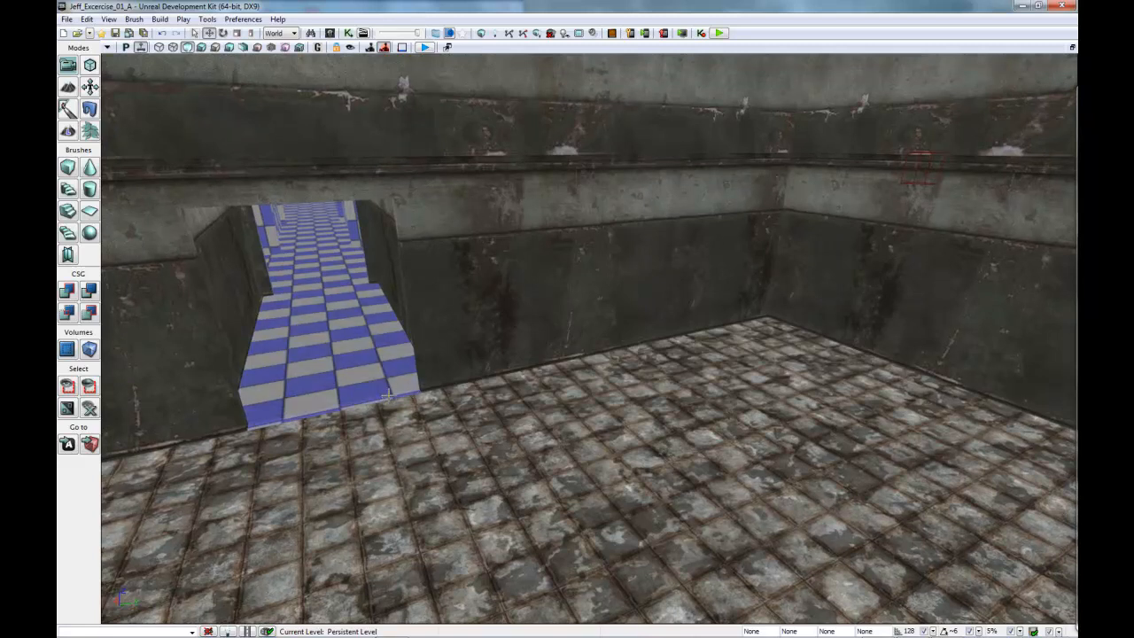
click(453, 424)
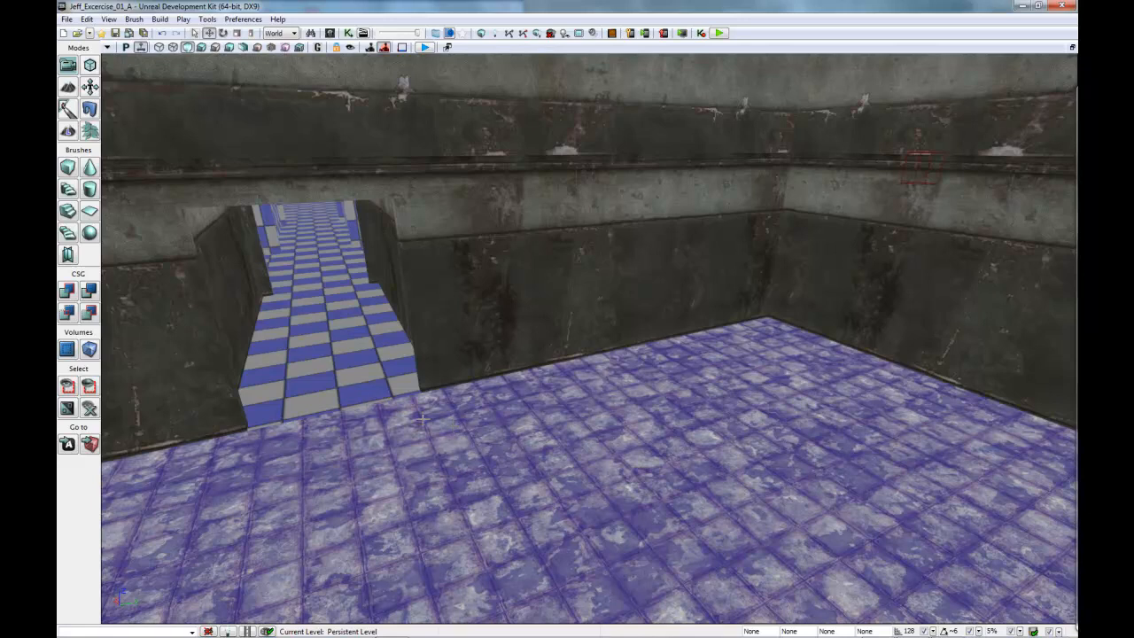
click(385, 396)
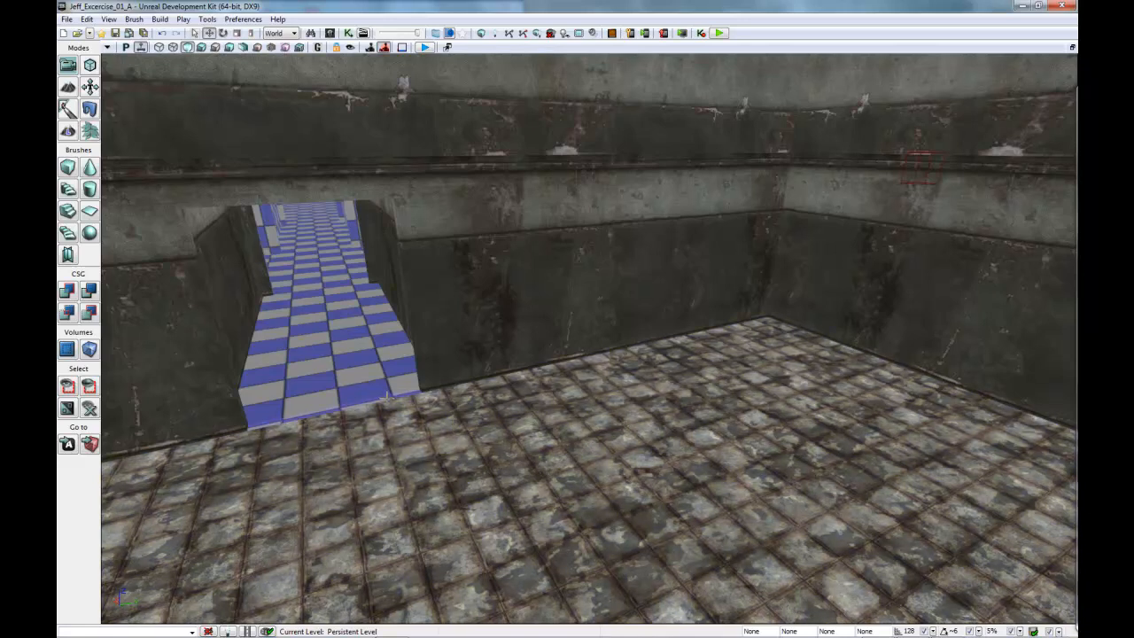
key(Escape)
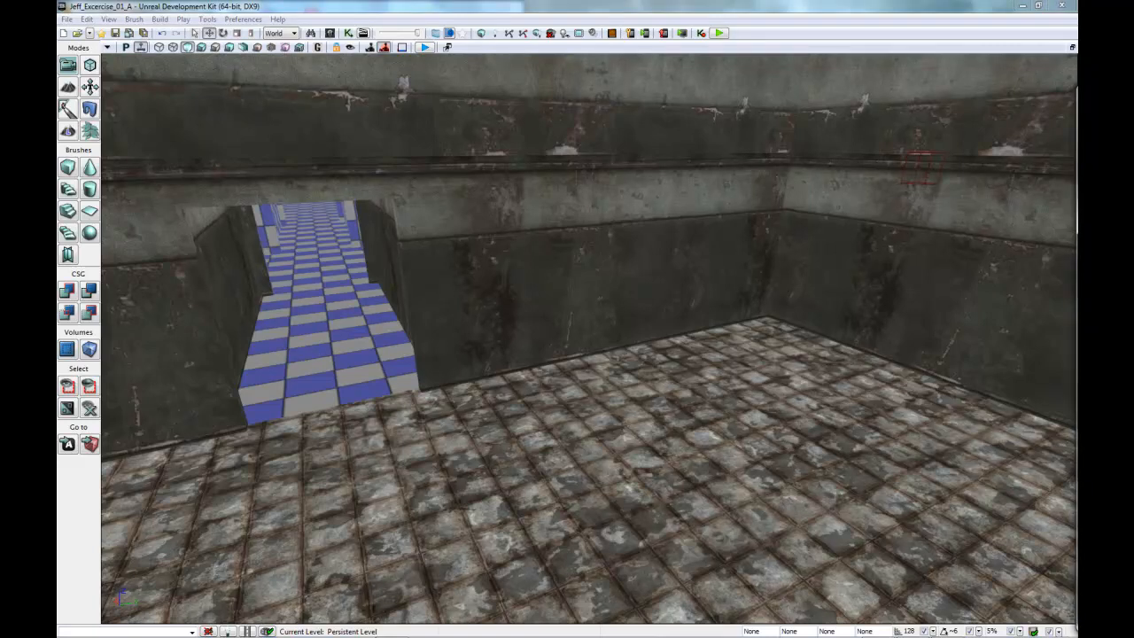
drag(462, 399, 347, 376)
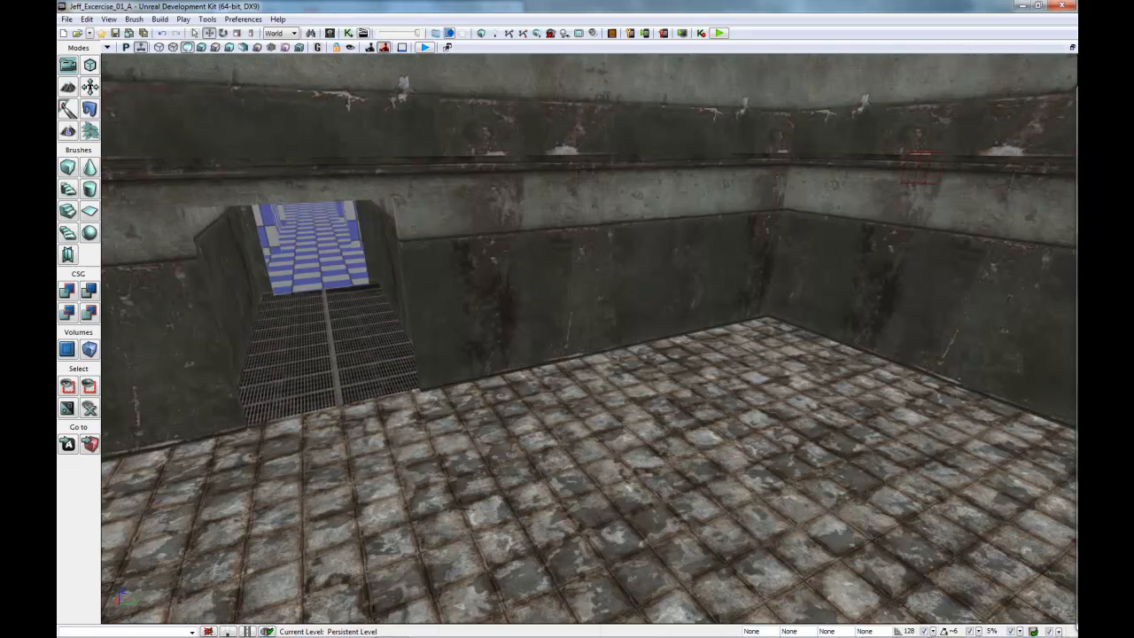
Open the doorway floor's surface properties and pan the grate texture by 16 in U and by 16, 4 and 1 in V
click(347, 347)
key(F5)
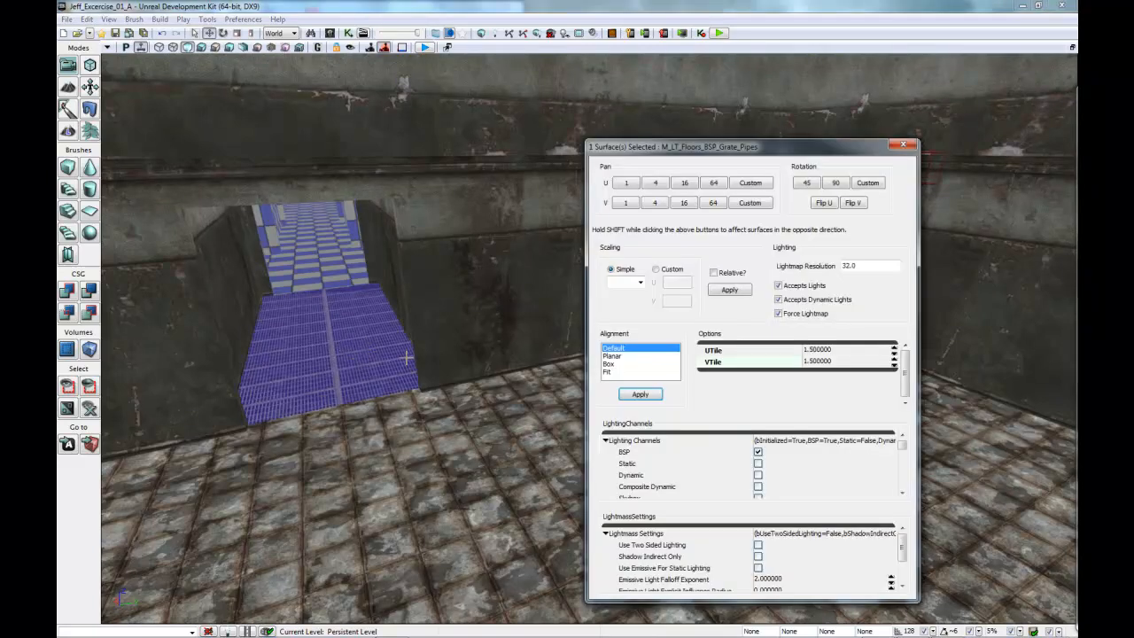
click(686, 186)
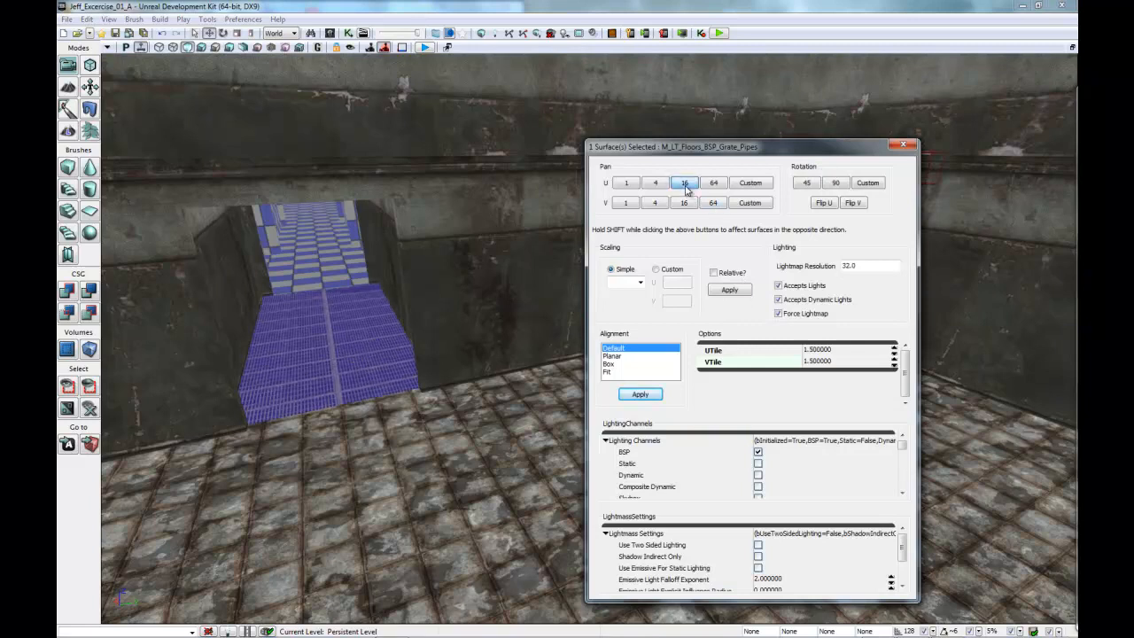
click(686, 204)
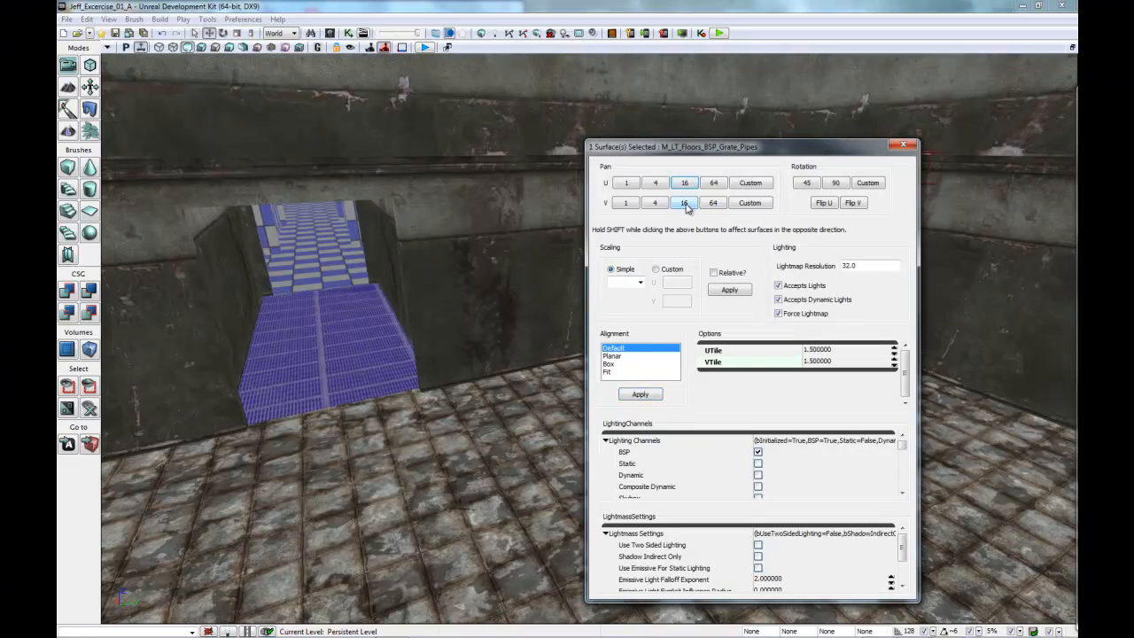
click(657, 207)
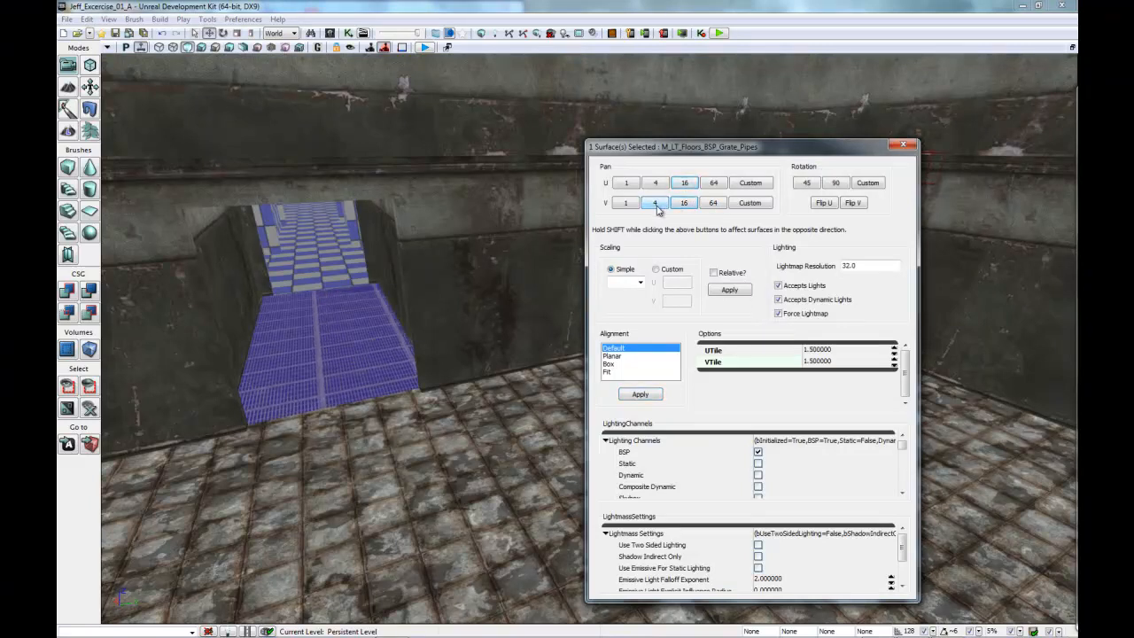
click(626, 204)
click(656, 204)
click(657, 204)
click(657, 206)
click(658, 205)
click(657, 205)
click(657, 205)
click(656, 204)
click(656, 205)
click(656, 205)
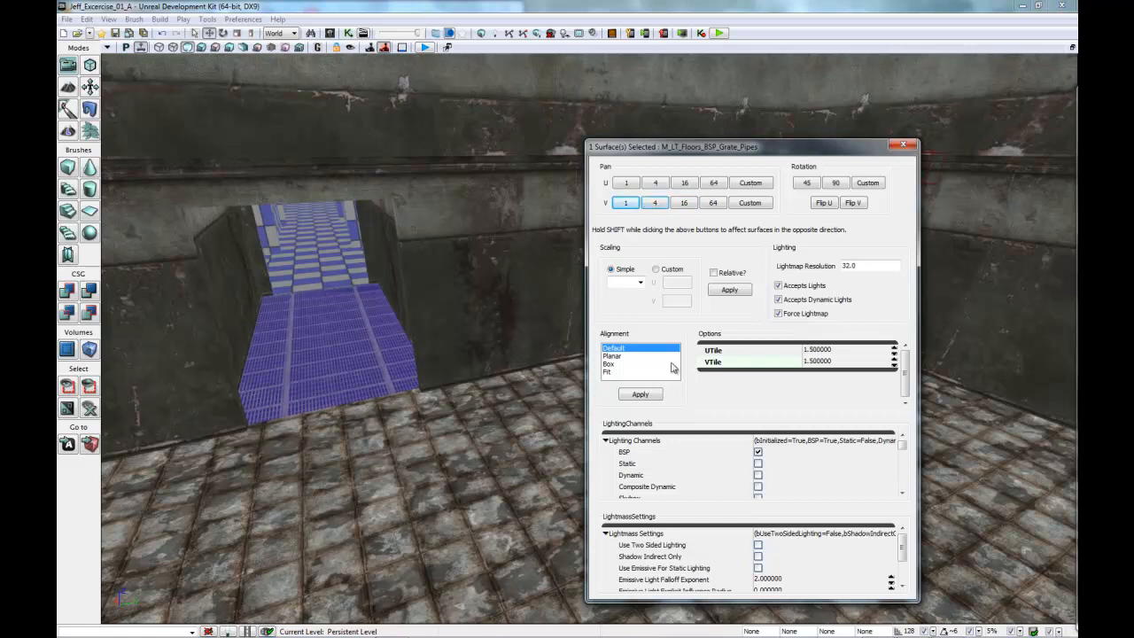
Set VTile and UTile to 1 for the doorway's grate floor, applying the Default alignment after each change
click(826, 351)
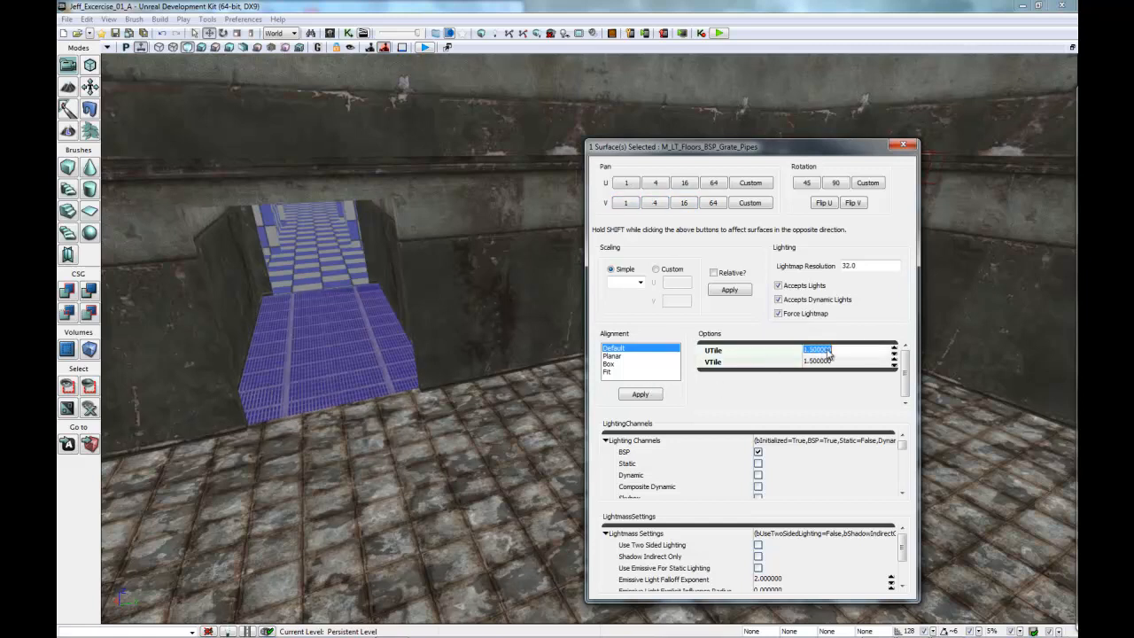
click(655, 204)
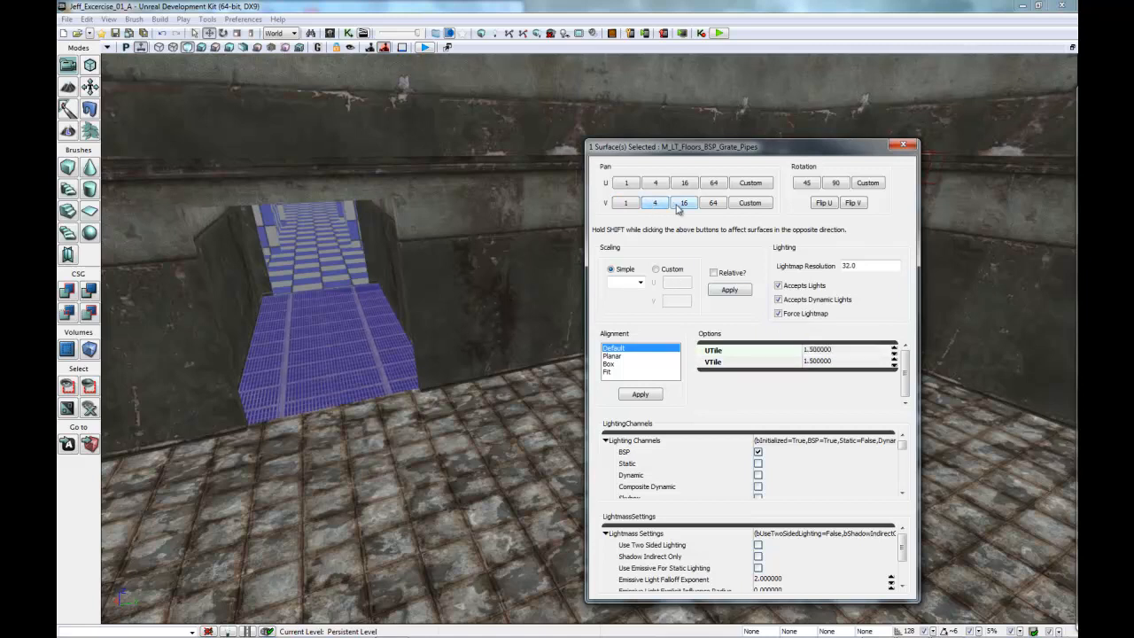
click(819, 361)
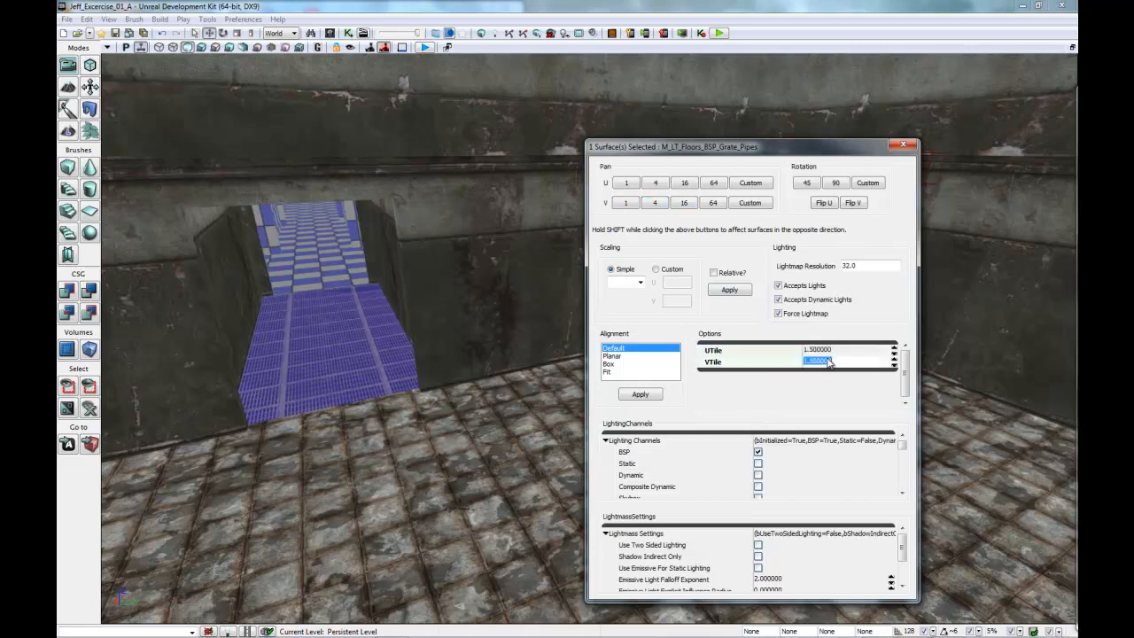
drag(850, 361, 809, 365)
text(1)
click(639, 394)
right_drag(359, 385, 308, 311)
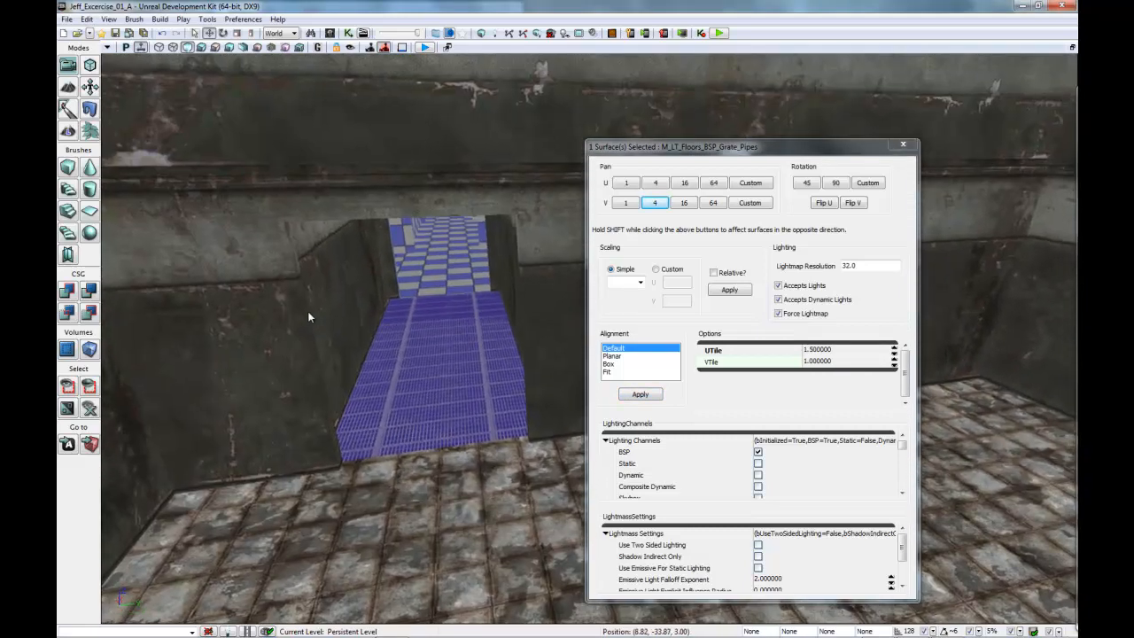
click(833, 351)
text(1)
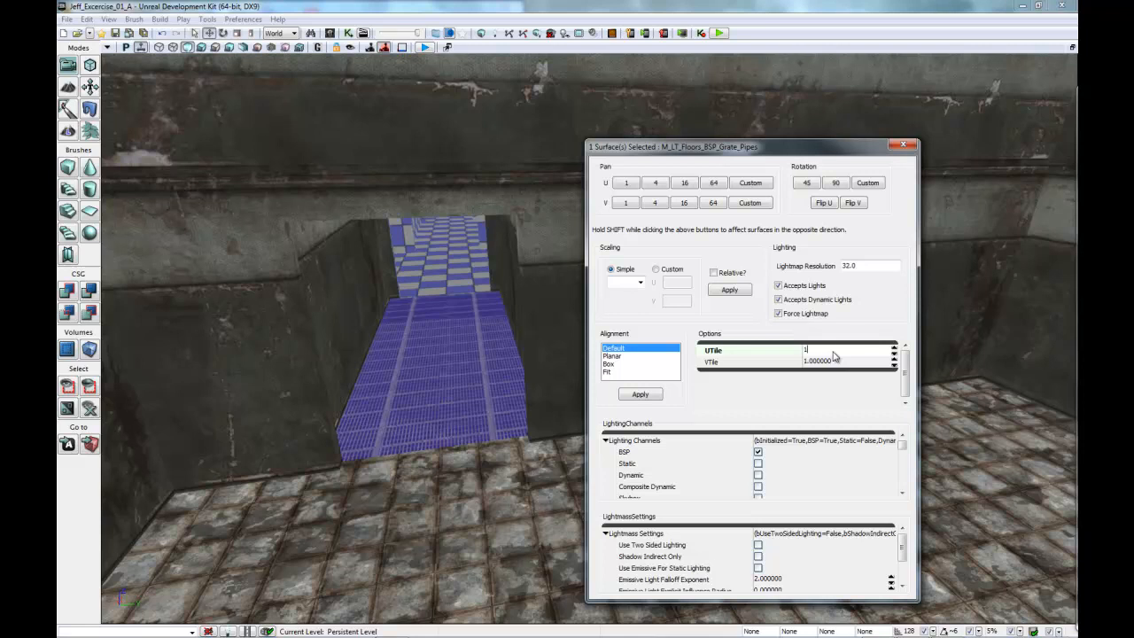
click(654, 397)
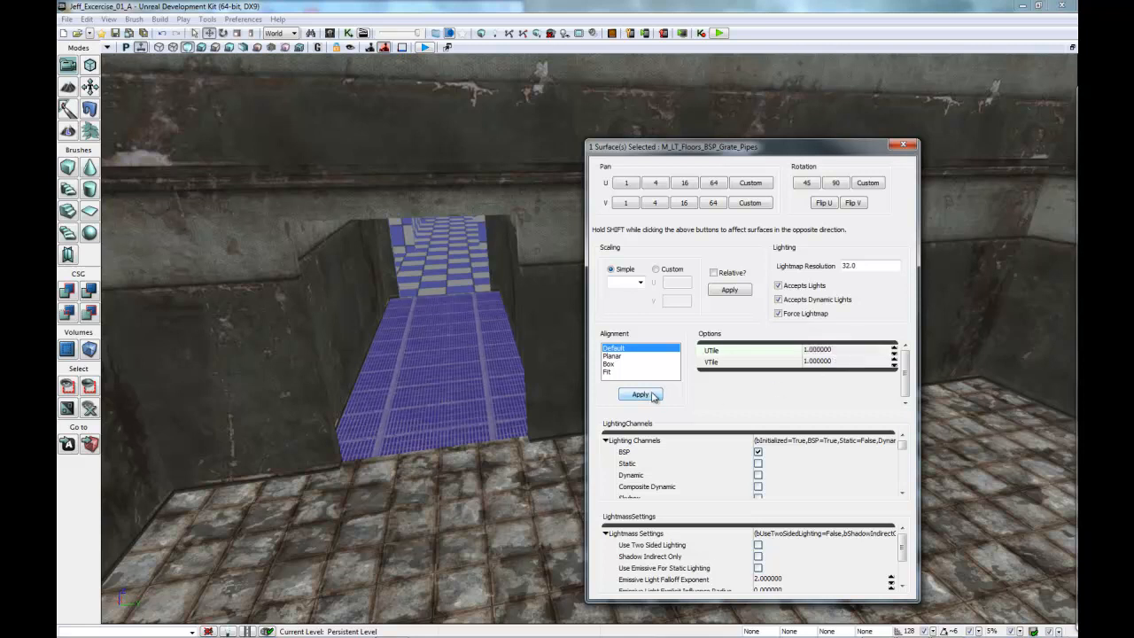
Set UTile and VTile to 0.5 for the doorway's grate floor and apply the Default alignment
click(833, 352)
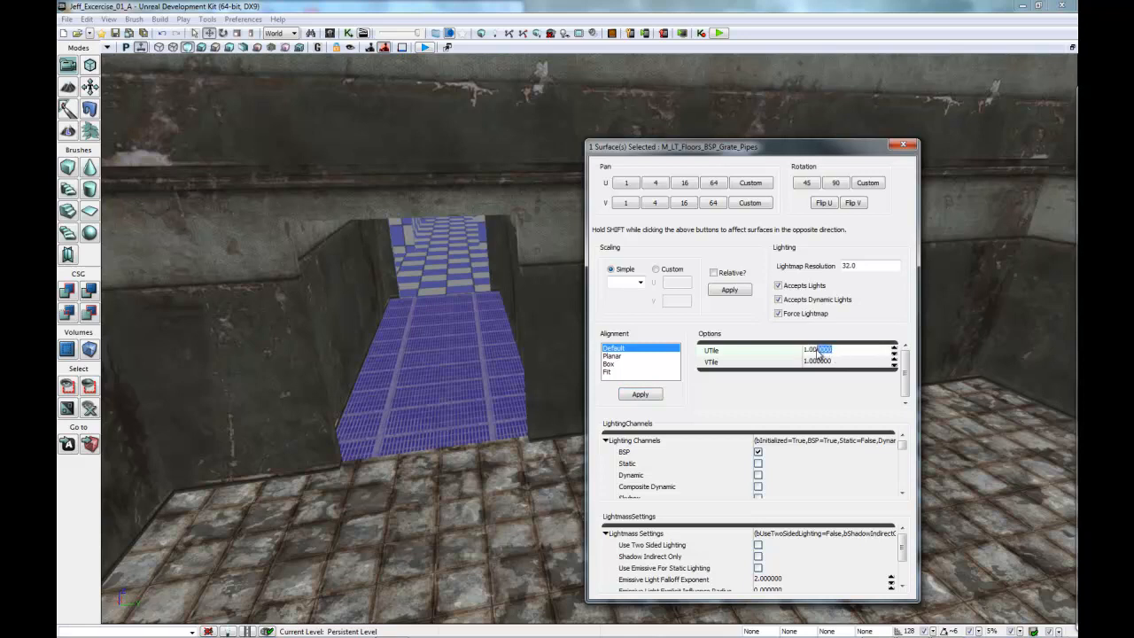
drag(833, 352, 807, 354)
text(2)
click(822, 362)
click(842, 351)
drag(841, 352, 807, 352)
key(BackSpace)
text(0.5)
click(827, 365)
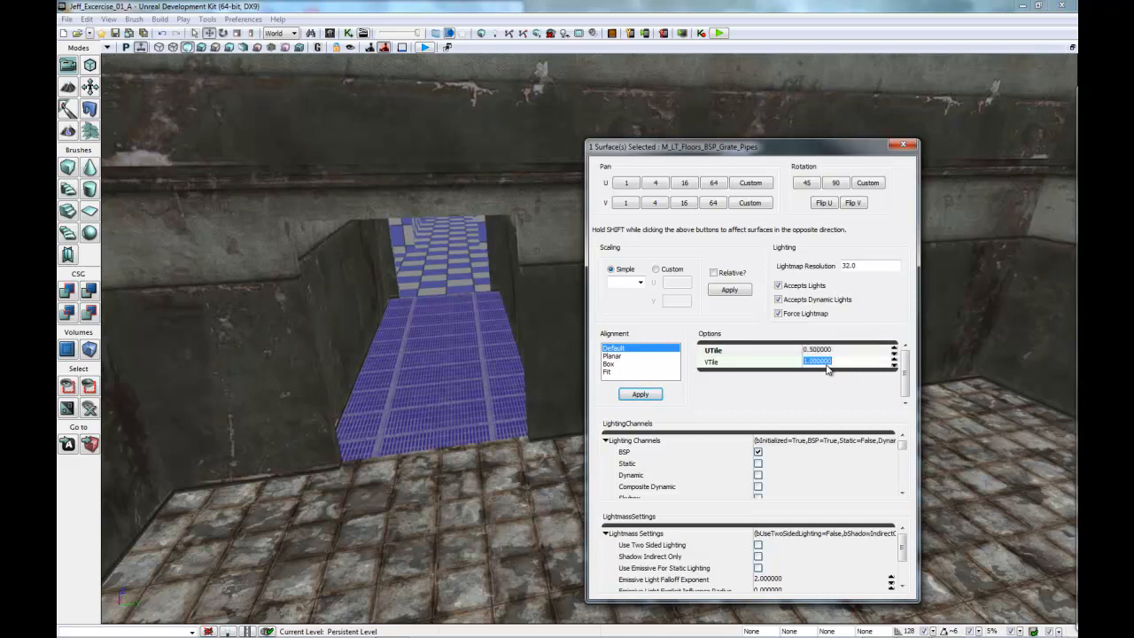
key(BackSpace)
text(.5)
click(643, 396)
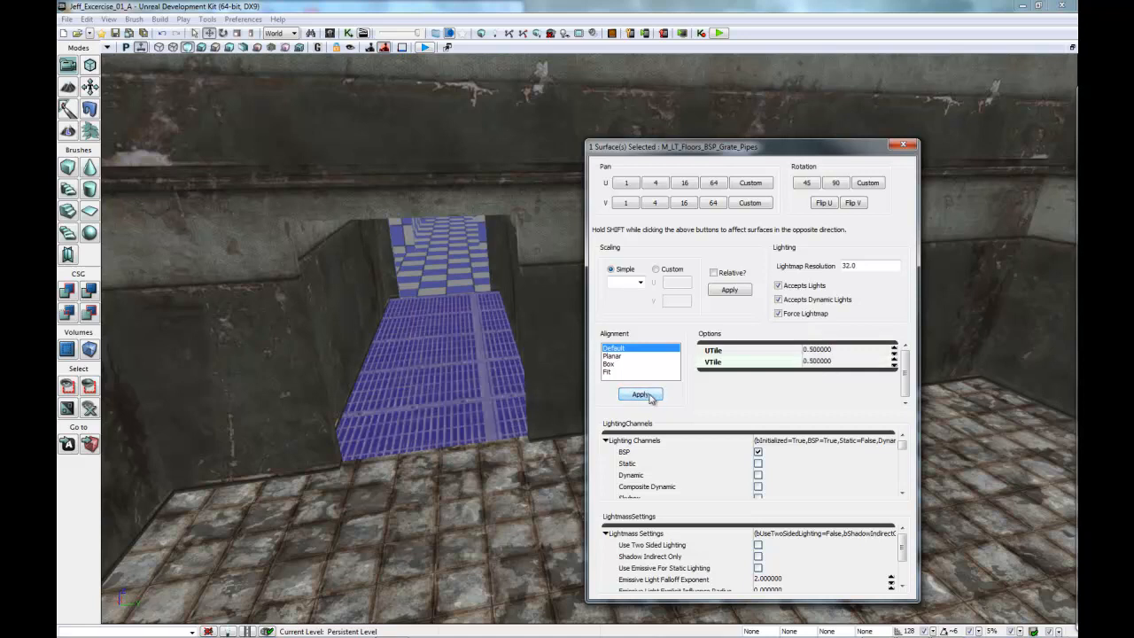
Set UTile and VTile to 0.8 for the doorway's grate floor and apply the Default alignment
click(817, 362)
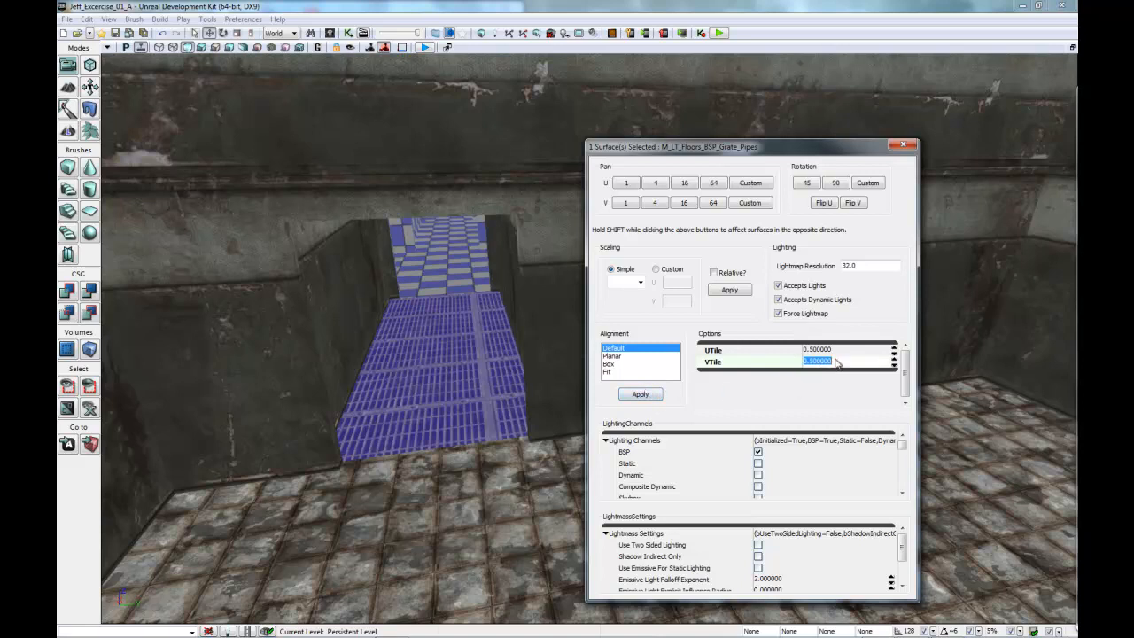
key(BackSpace)
key(Return)
click(828, 351)
key(BackSpace)
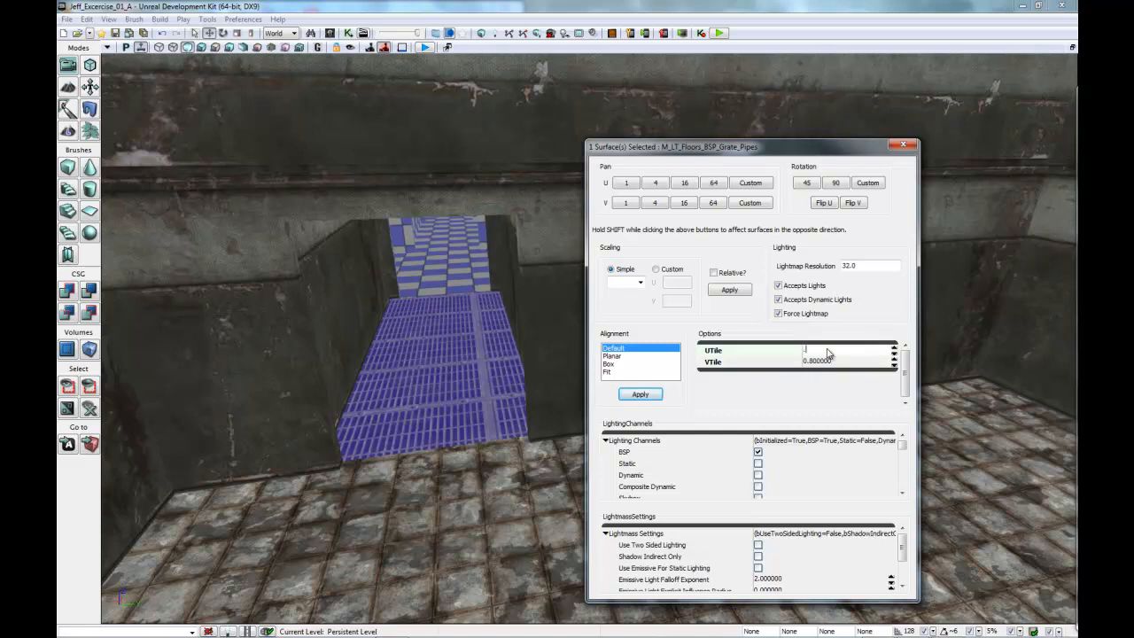
text(.8)
key(Return)
click(636, 395)
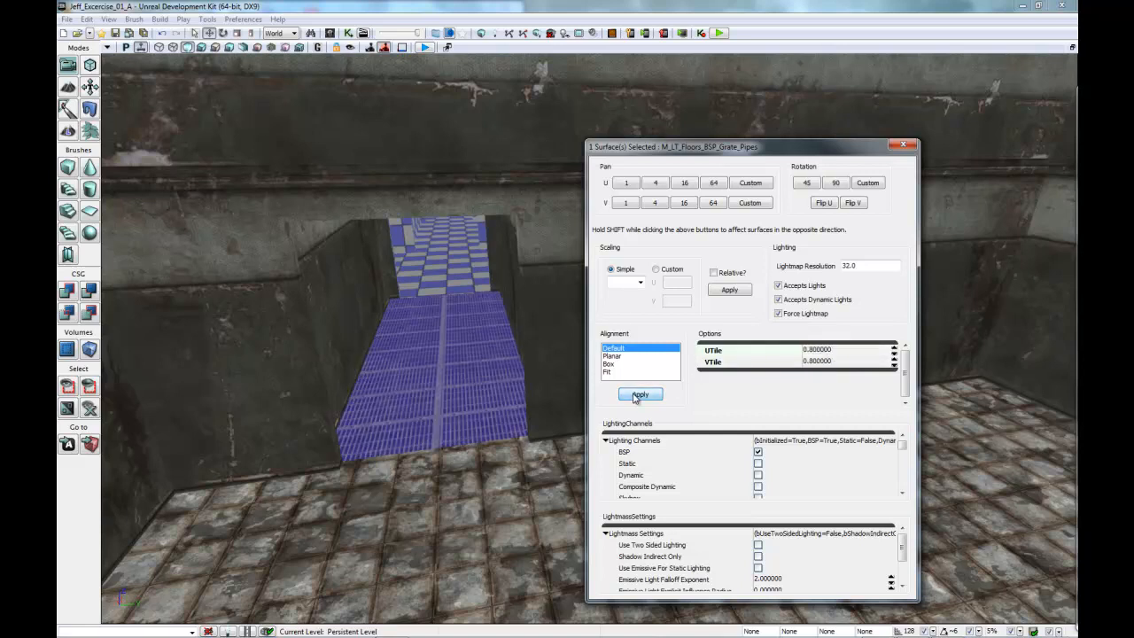
Pan the grate texture along V in increments of 1 until its seams run evenly along both doorway sides, and close the surface properties
click(632, 206)
click(631, 206)
click(631, 206)
click(630, 205)
click(631, 205)
click(631, 205)
click(631, 206)
click(631, 206)
click(631, 206)
click(631, 206)
click(631, 206)
click(631, 205)
click(631, 206)
click(631, 205)
click(631, 206)
click(631, 206)
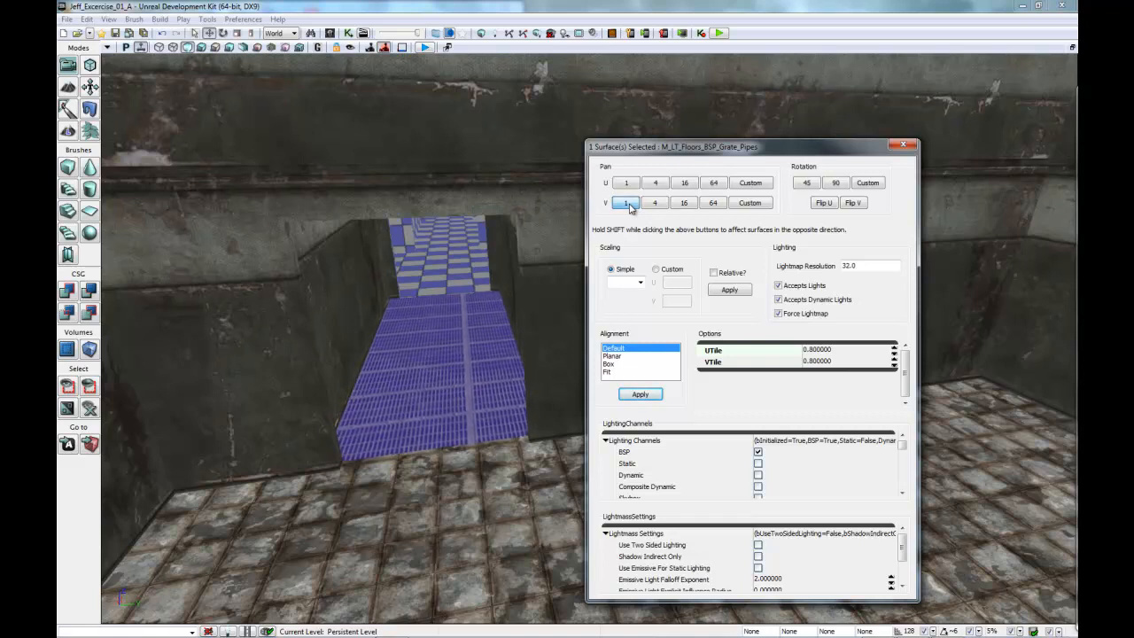
click(631, 206)
click(631, 205)
click(631, 206)
click(631, 206)
click(631, 205)
click(631, 205)
click(631, 205)
click(631, 206)
click(631, 205)
click(631, 205)
click(631, 205)
click(631, 205)
click(631, 205)
click(631, 205)
click(631, 206)
click(630, 206)
click(631, 205)
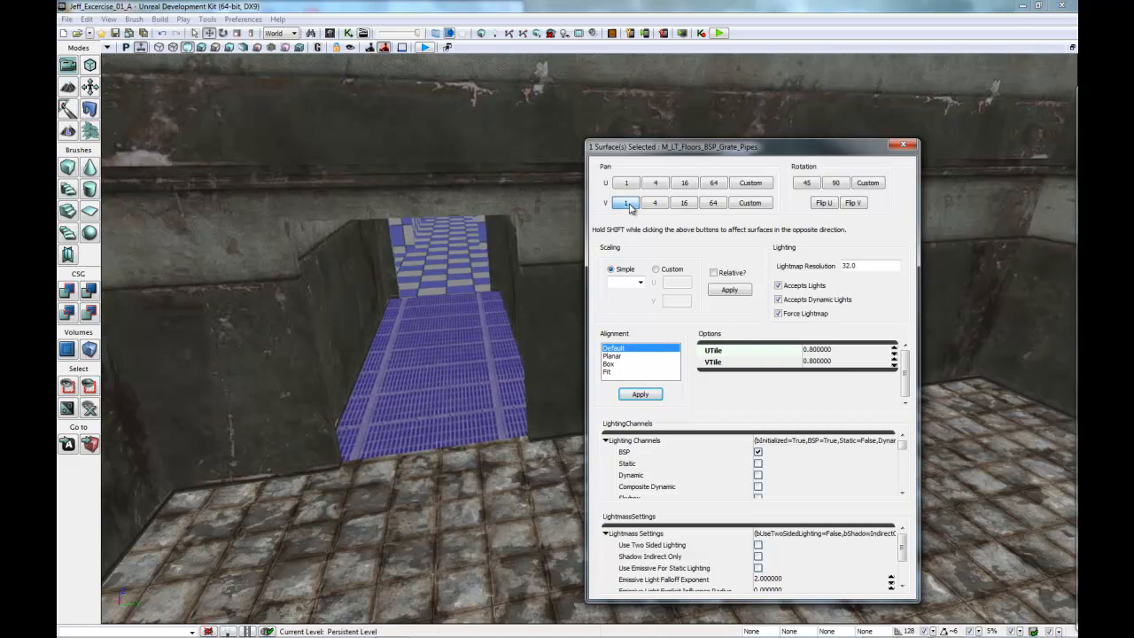
click(631, 205)
click(630, 205)
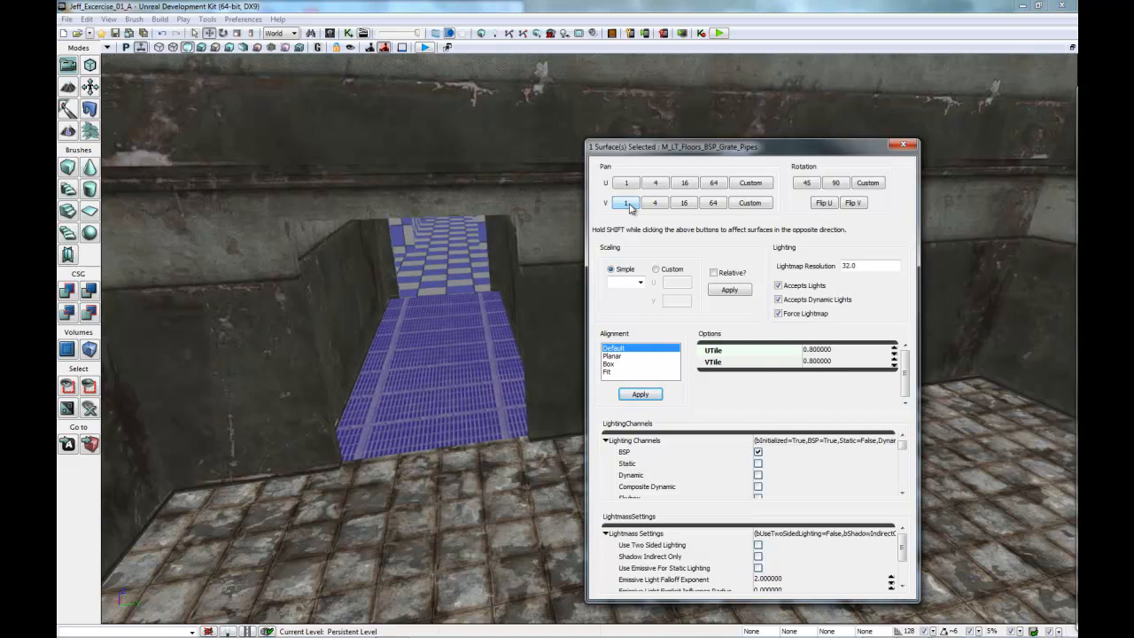
click(631, 205)
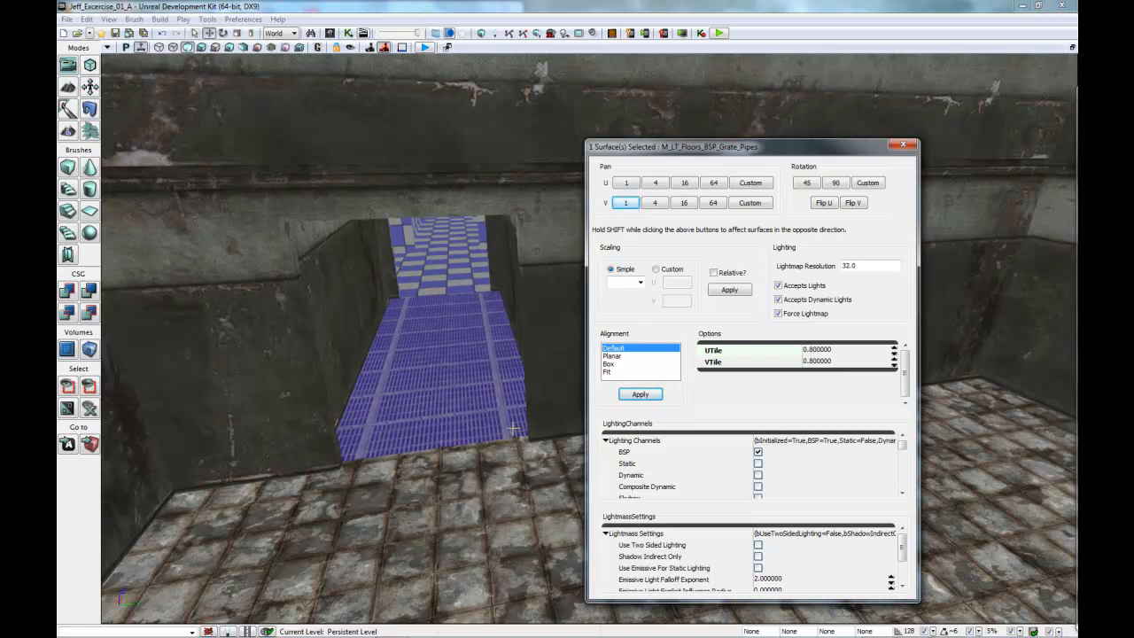
drag(343, 550, 336, 561)
right_drag(336, 561, 333, 564)
drag(333, 565, 466, 541)
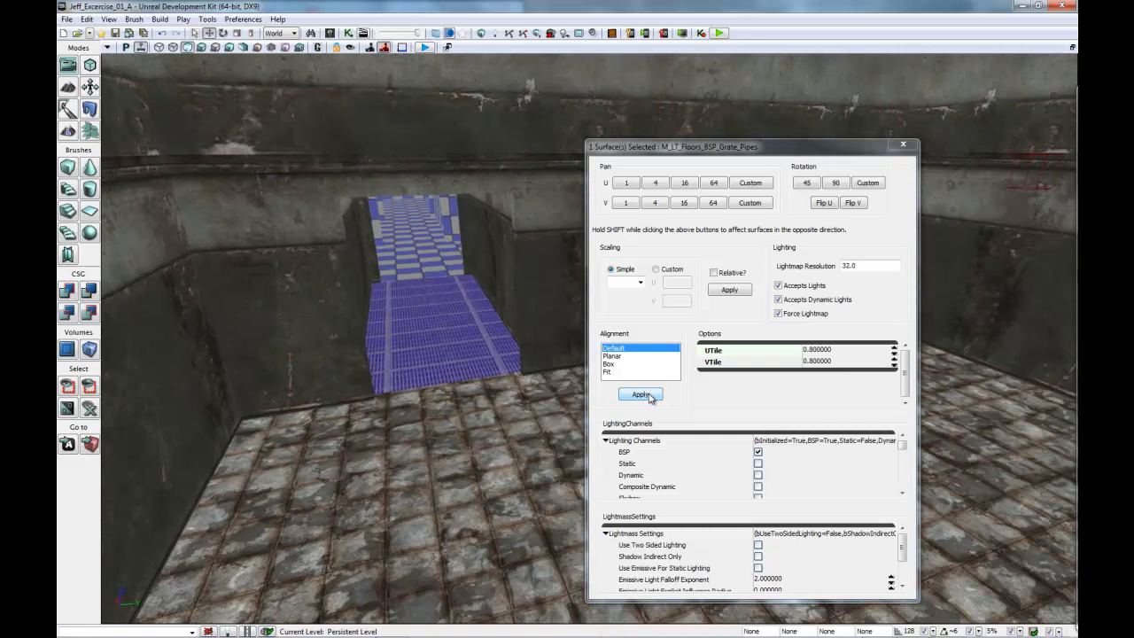
click(902, 143)
drag(753, 489, 751, 509)
drag(690, 535, 754, 511)
click(694, 293)
drag(730, 443, 883, 459)
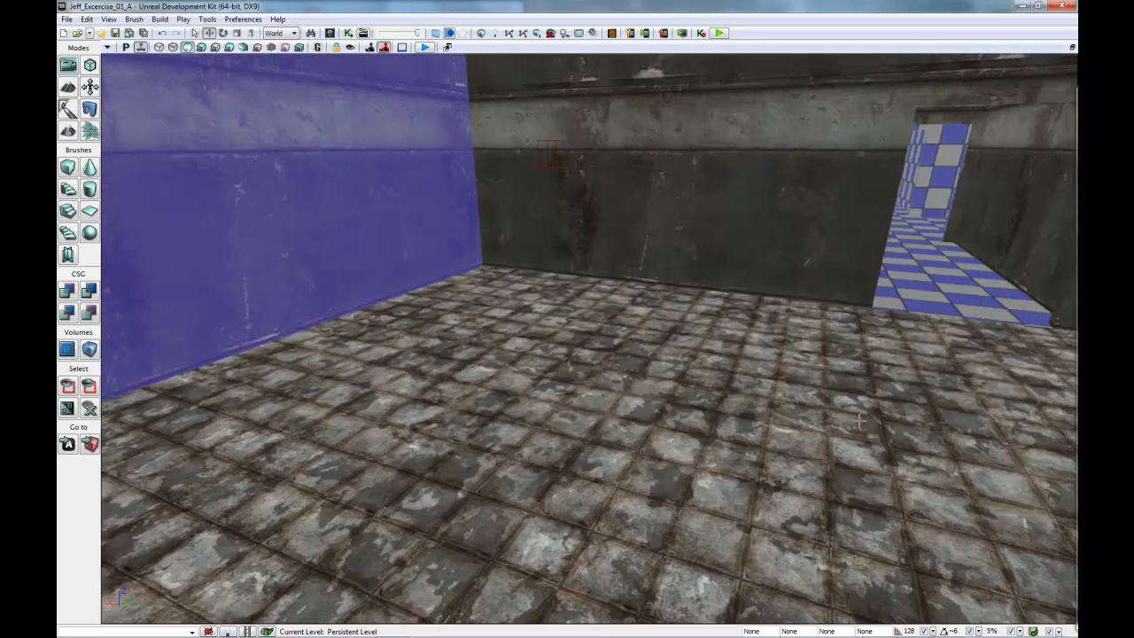
Apply the grate material to the remaining checkered doorway floor and check the grate floor's surface properties
click(884, 458)
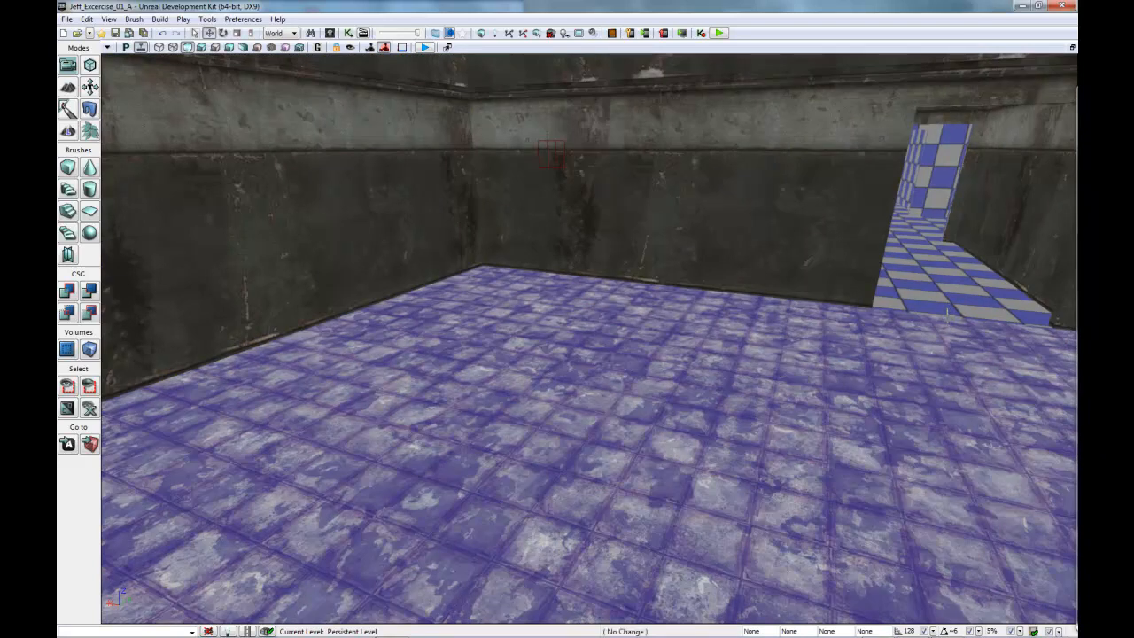
key(Escape)
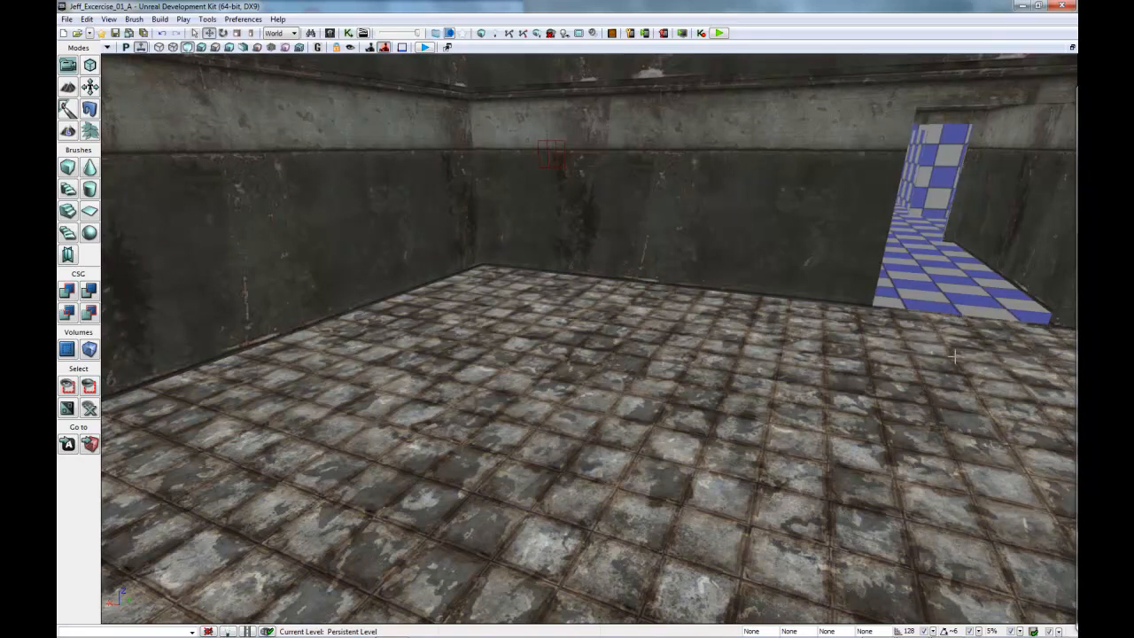
drag(453, 445, 412, 319)
click(412, 319)
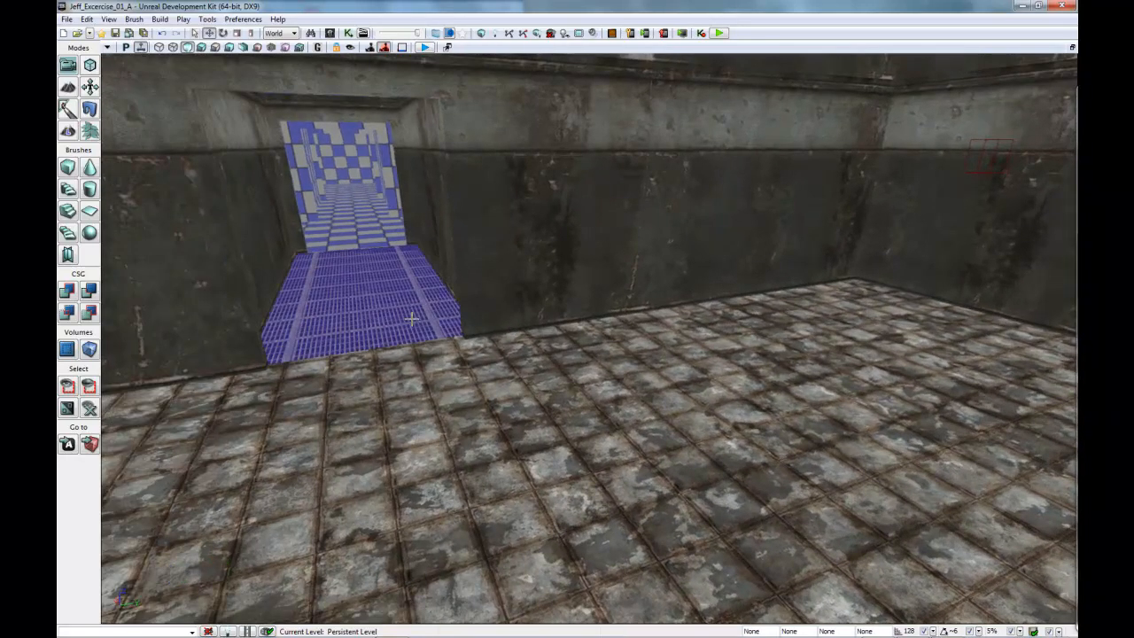
drag(649, 427, 476, 361)
alt+click(885, 274)
click(388, 363)
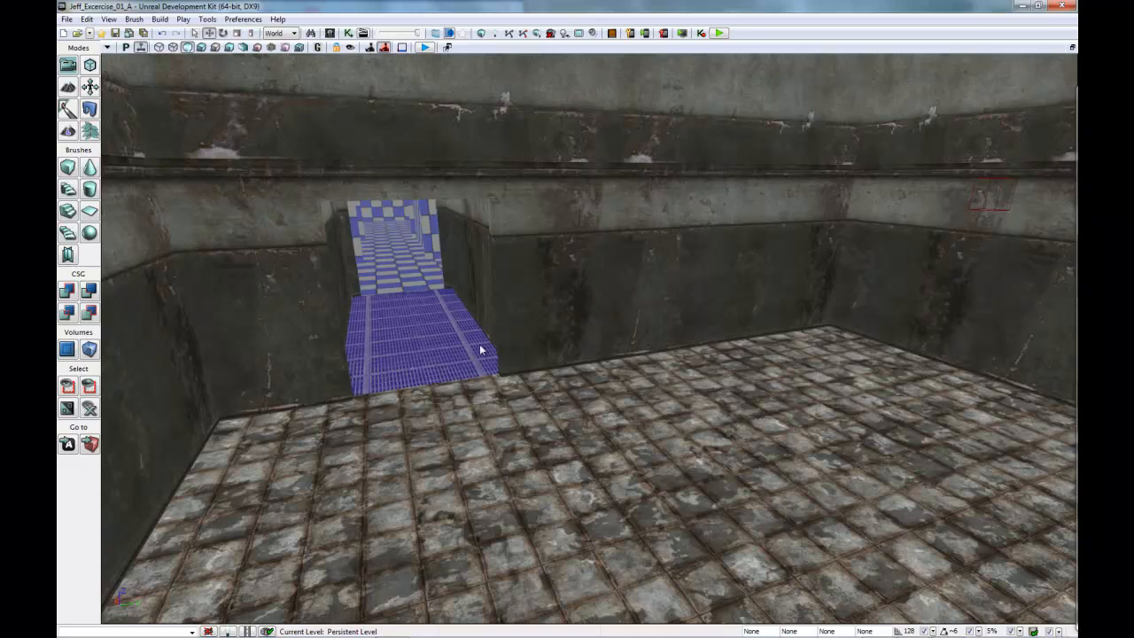
key(F5)
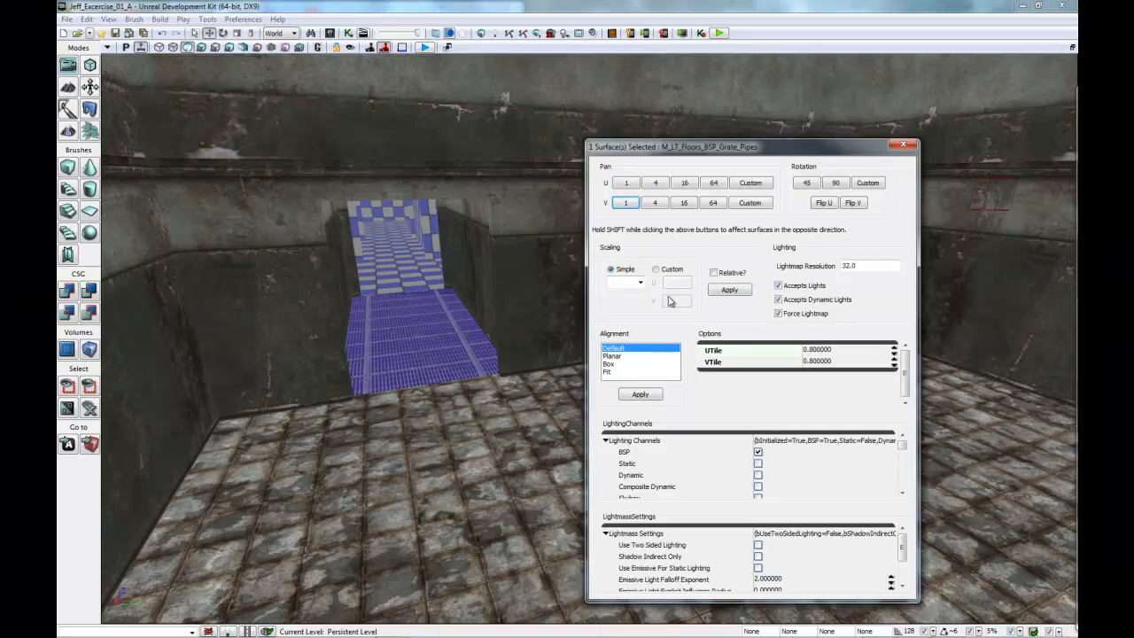
click(903, 147)
Pan the grate texture on the next doorway's floor along V in increments of 4 to even its seams, and close the surface properties
drag(564, 459, 716, 465)
double_click(755, 345)
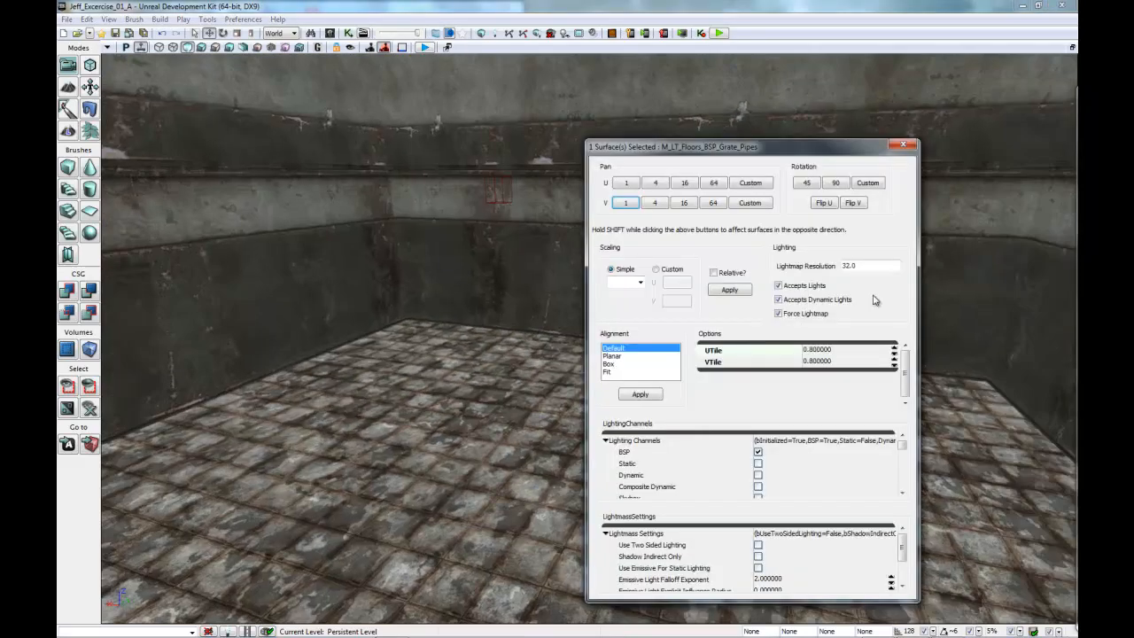
drag(732, 153, 448, 253)
drag(855, 429, 878, 436)
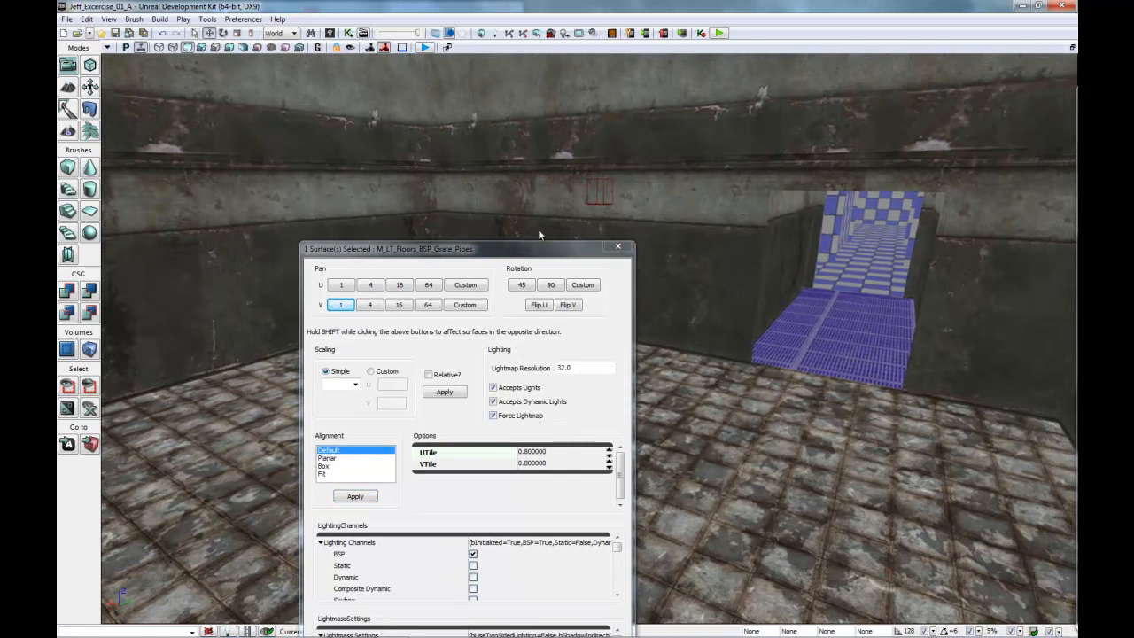
drag(531, 251, 583, 145)
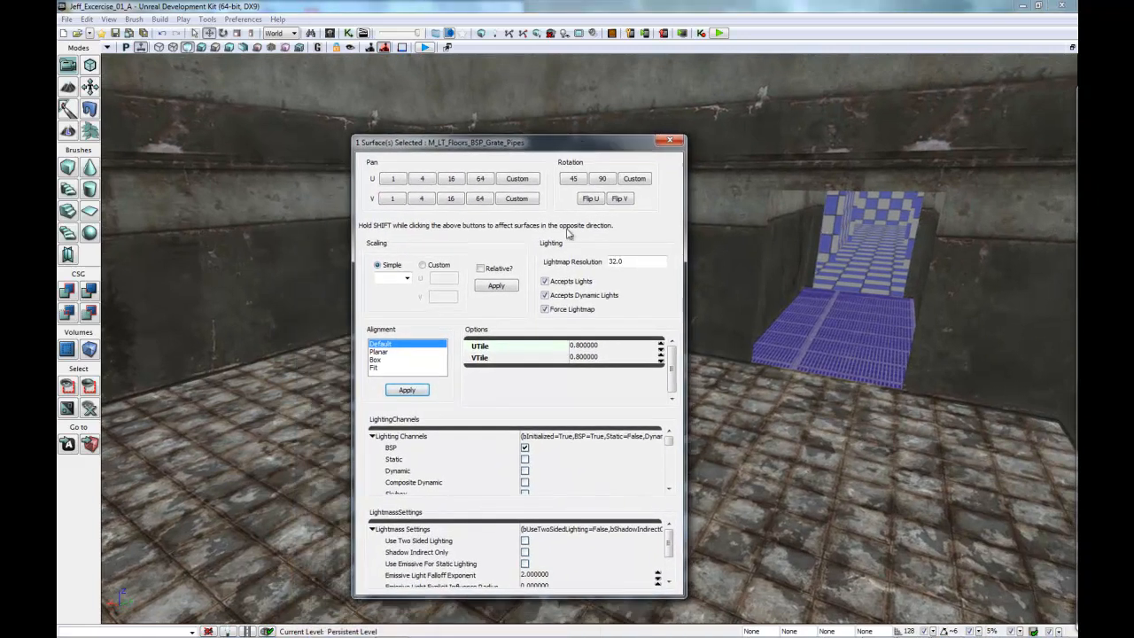
click(424, 198)
click(424, 199)
click(424, 198)
click(424, 199)
click(423, 199)
click(424, 199)
click(424, 199)
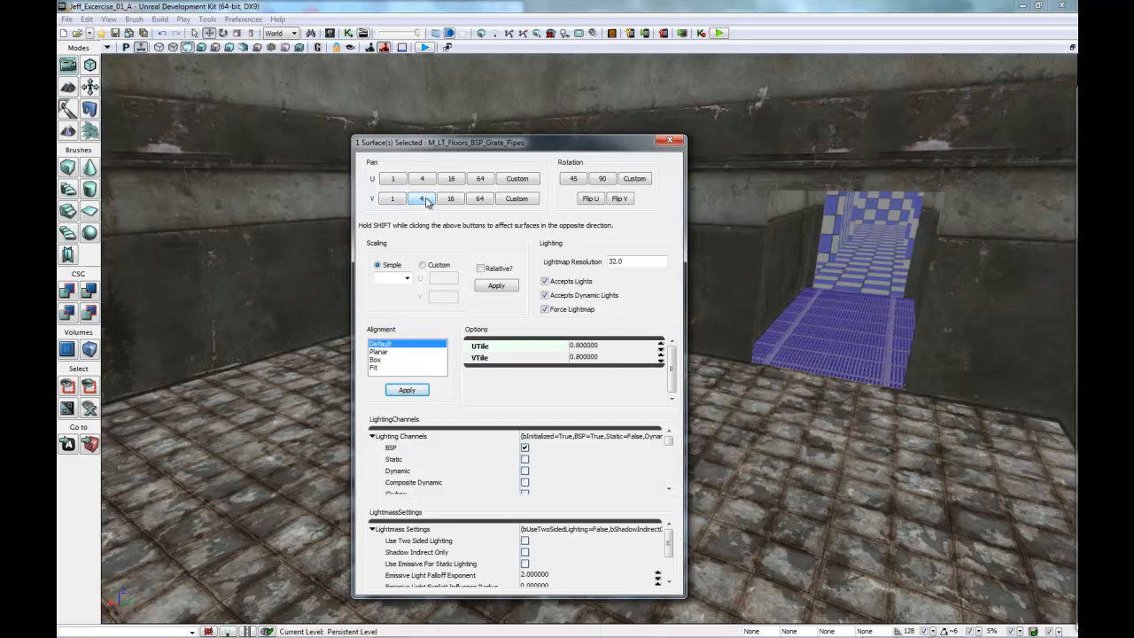
click(672, 140)
Try a brown mottled rock material on the large room's checkered ceiling
right_drag(722, 334, 802, 330)
click(498, 451)
right_drag(498, 451, 646, 367)
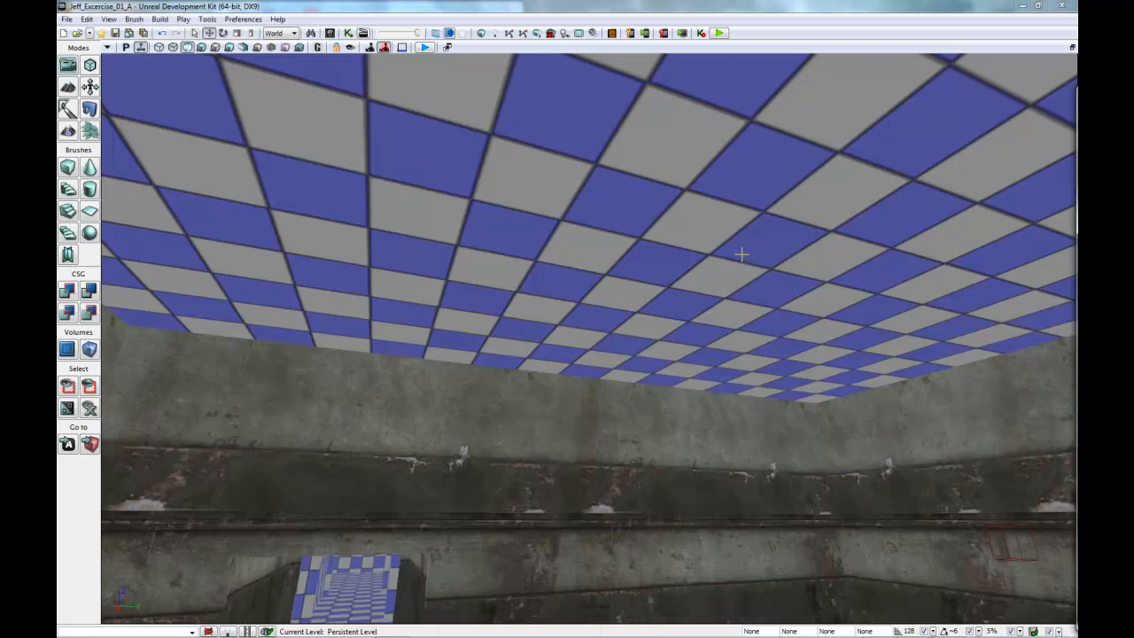
drag(742, 258, 742, 257)
scroll(712, 295, down, 3)
drag(712, 294, 729, 345)
right_drag(729, 344, 719, 322)
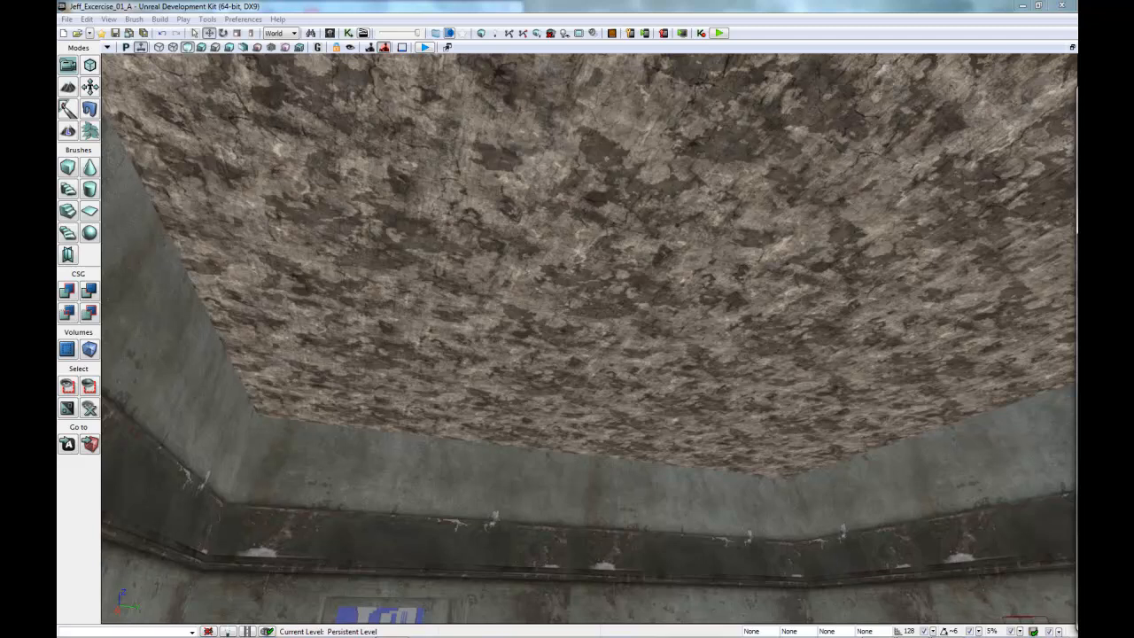
Try a dark rough stone material on the large room's ceiling
drag(726, 274, 722, 267)
drag(767, 440, 774, 533)
right_drag(775, 533, 774, 445)
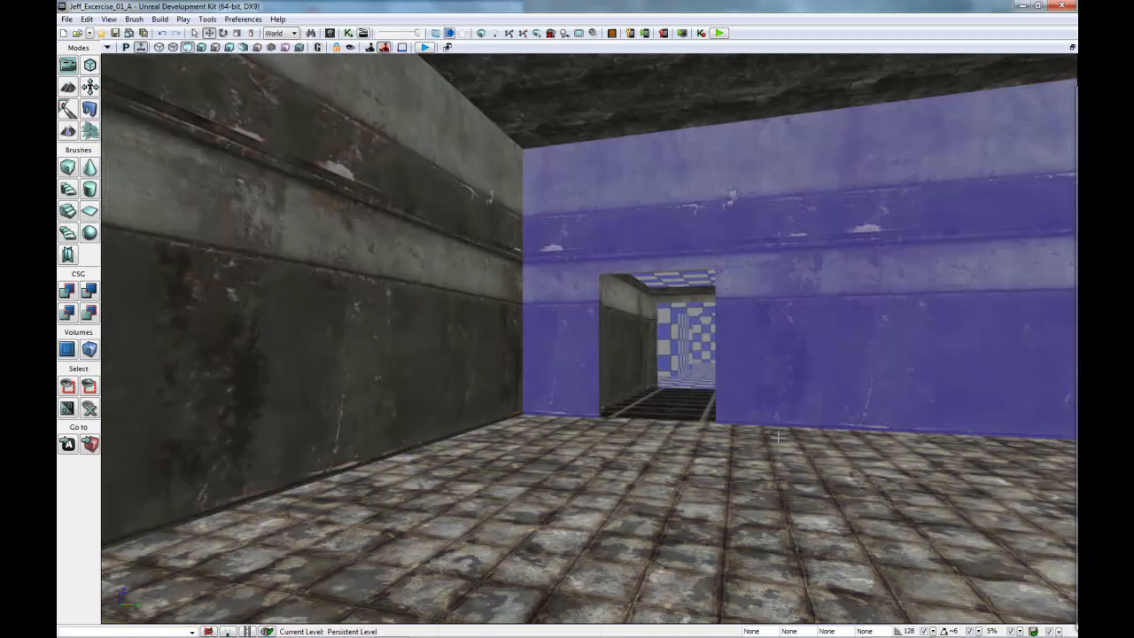
drag(792, 420, 795, 412)
right_drag(795, 412, 797, 388)
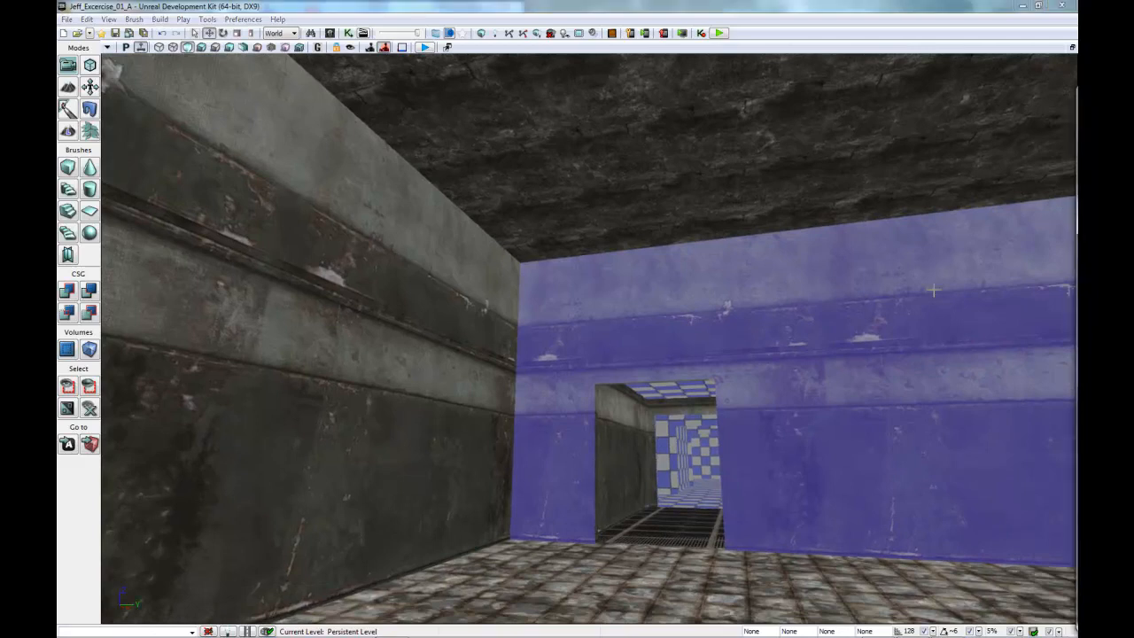
Compare grey rock, brown rock, peeling plaster and plain tan materials on the room's ceiling
alt+click(798, 179)
drag(792, 202, 674, 248)
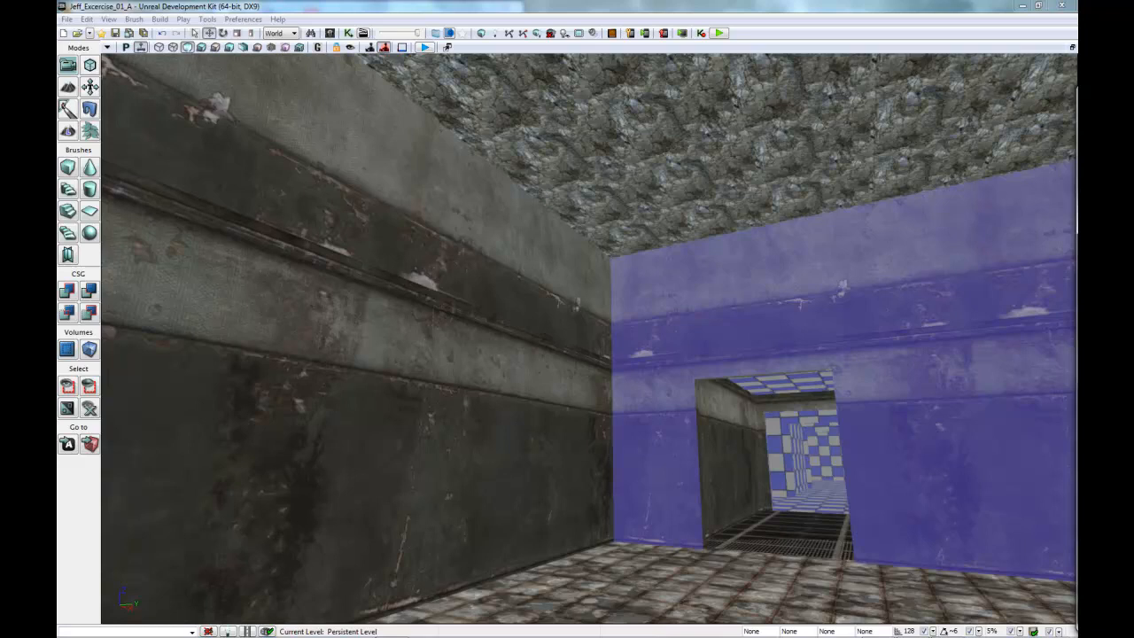
alt+click(765, 179)
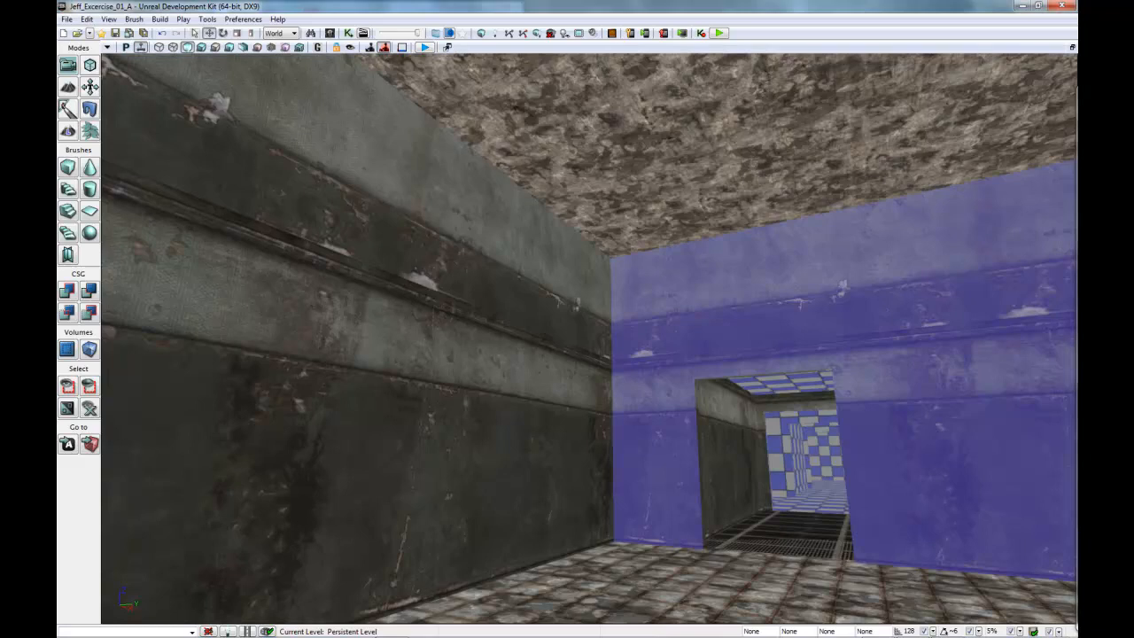
alt+click(775, 132)
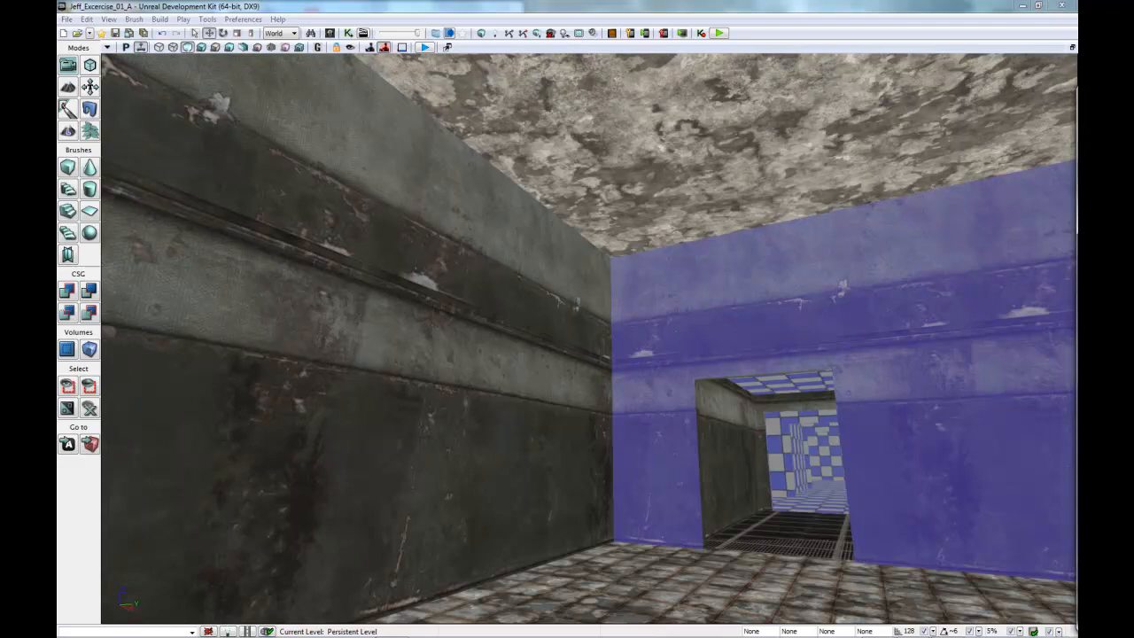
alt+click(721, 157)
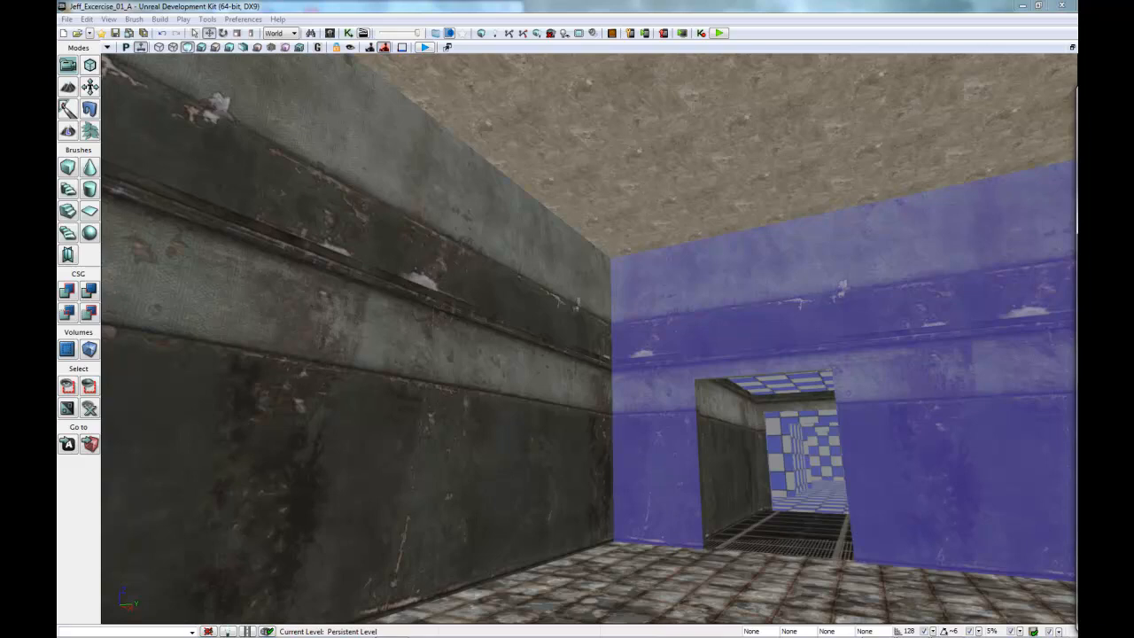
Apply the light peeling plaster material with dark patches to the large room's ceiling
alt+click(839, 182)
drag(711, 296, 714, 347)
right_drag(739, 336, 722, 420)
click(711, 436)
drag(712, 436, 654, 394)
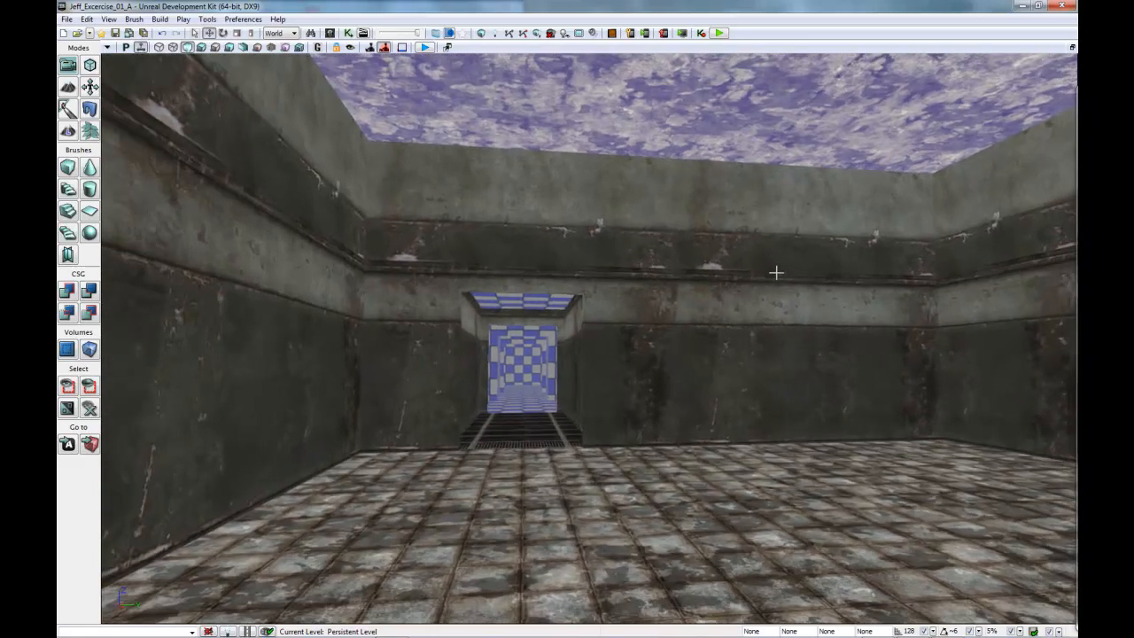
Apply the same peeling plaster material to the checkered ceiling inside the doorway
right_drag(776, 273, 786, 214)
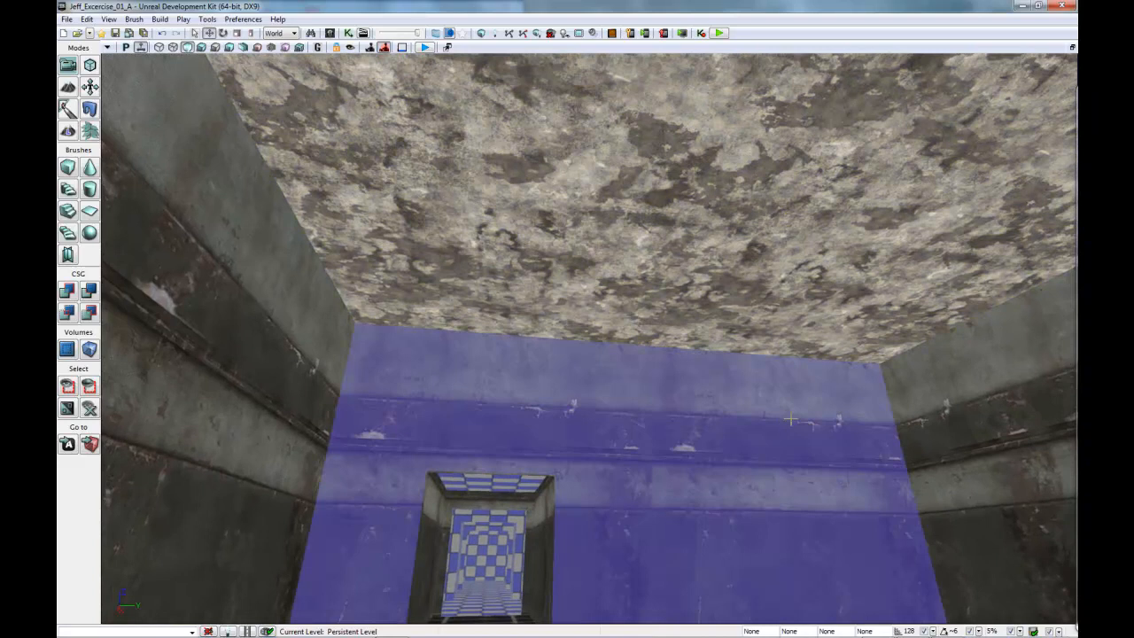
right_drag(791, 419, 809, 493)
drag(809, 492, 840, 329)
right_drag(835, 409, 798, 285)
click(693, 184)
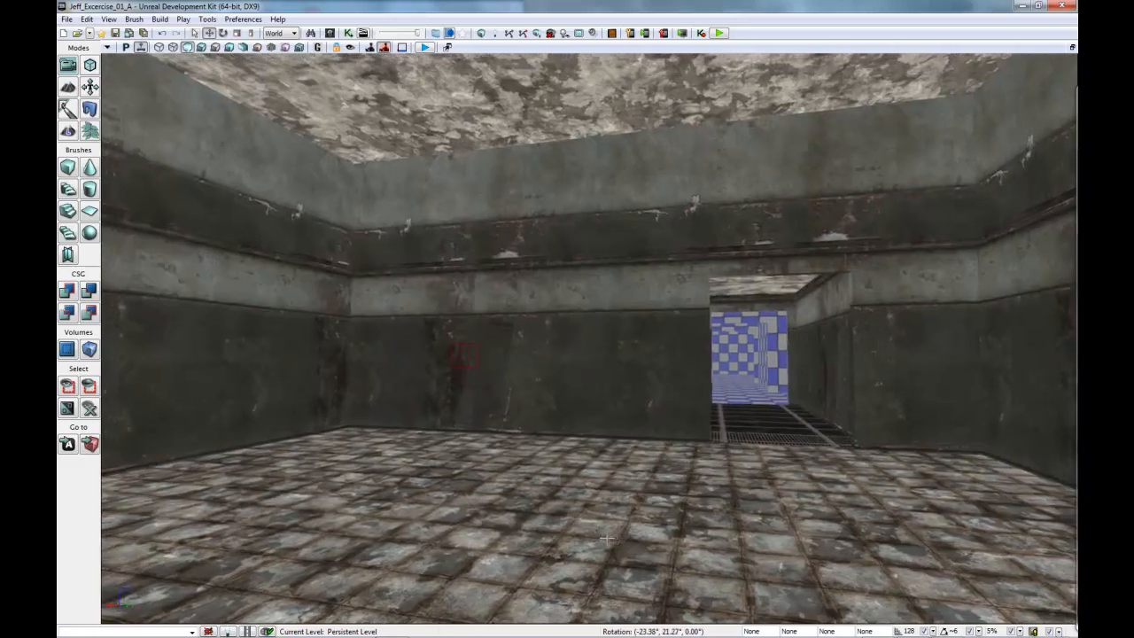
Examine the textured walls, ceiling and tile floor around the room
right_drag(607, 538, 524, 544)
middle_drag(524, 544, 560, 514)
drag(560, 514, 512, 414)
right_drag(512, 414, 511, 450)
mouse_move(552, 393)
right_down()
mouse_move(573, 367)
mouse_move(526, 337)
mouse_move(532, 310)
mouse_move(540, 362)
mouse_move(472, 388)
mouse_move(587, 416)
mouse_move(576, 338)
mouse_move(561, 395)
right_up()
drag(1045, 529, 1021, 529)
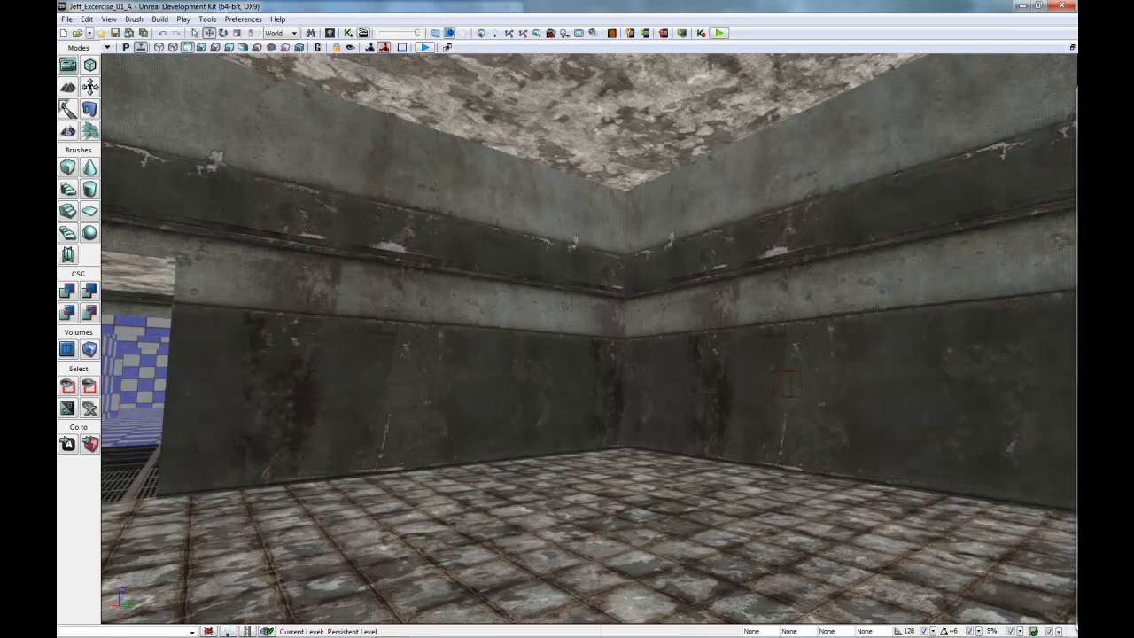
drag(676, 354, 678, 376)
right_drag(680, 333, 681, 350)
right_drag(709, 281, 681, 296)
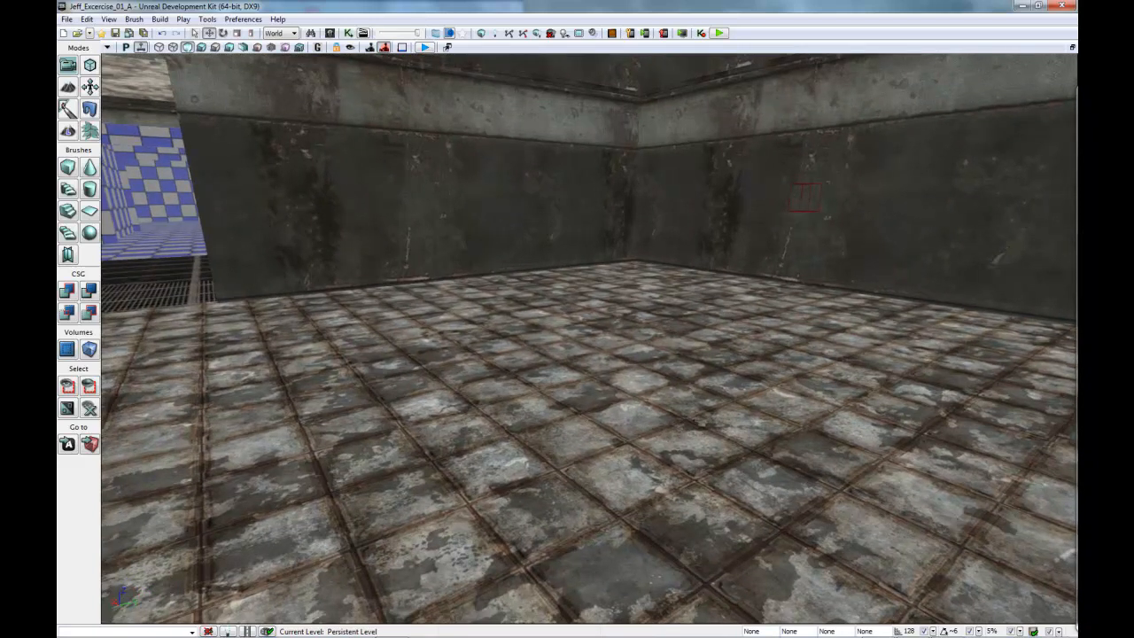
Add a movable dark stain decal to the tile floor and move it toward the far wall
drag(784, 417, 785, 418)
drag(821, 460, 823, 460)
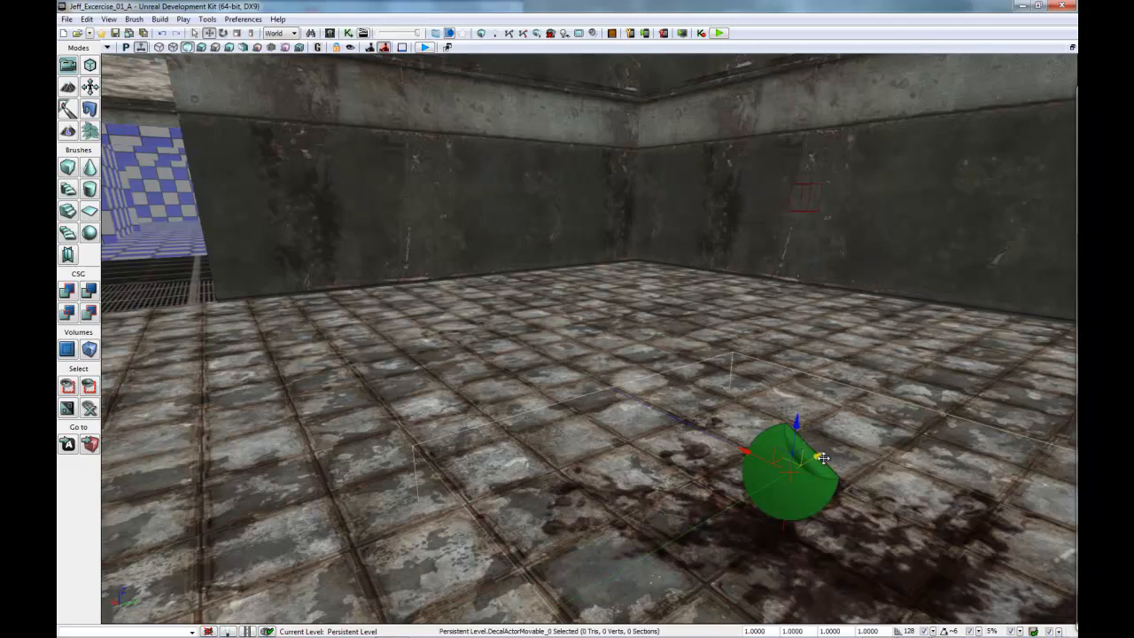
scroll(789, 466, down, 3)
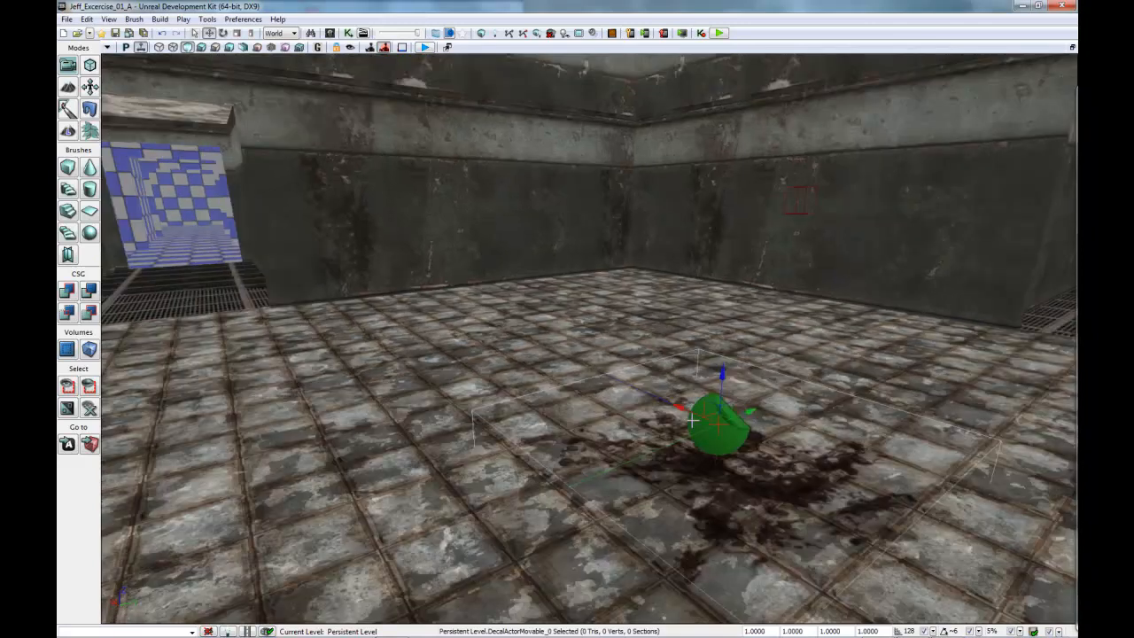
drag(676, 410, 528, 317)
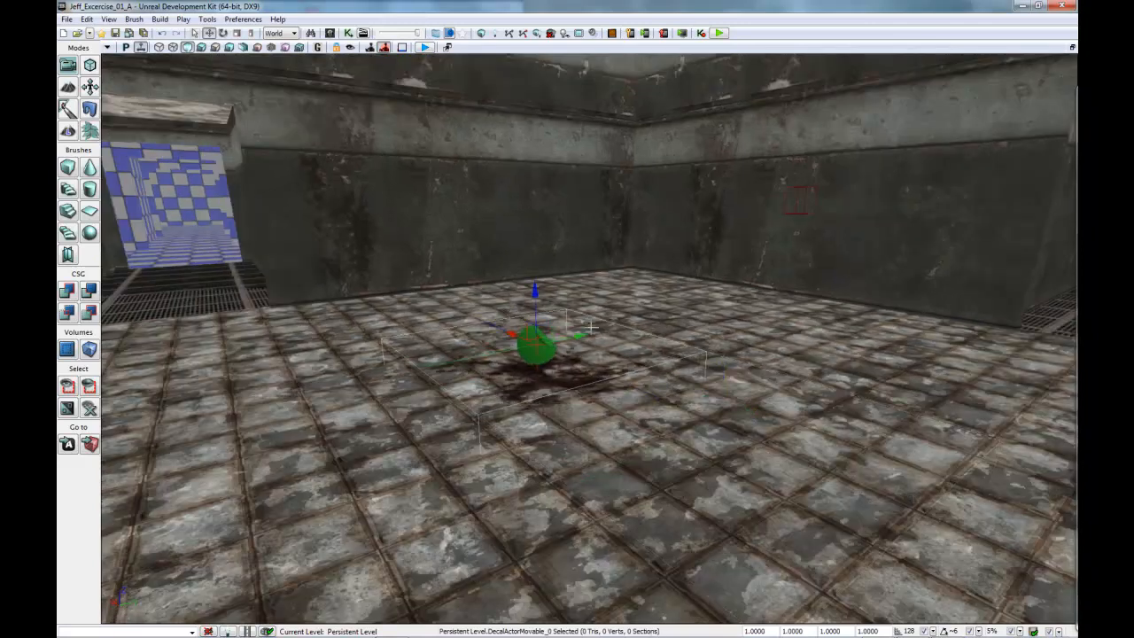
Scale the stain decal down and move it to the base of the far wall, away from the doorway
key(space)
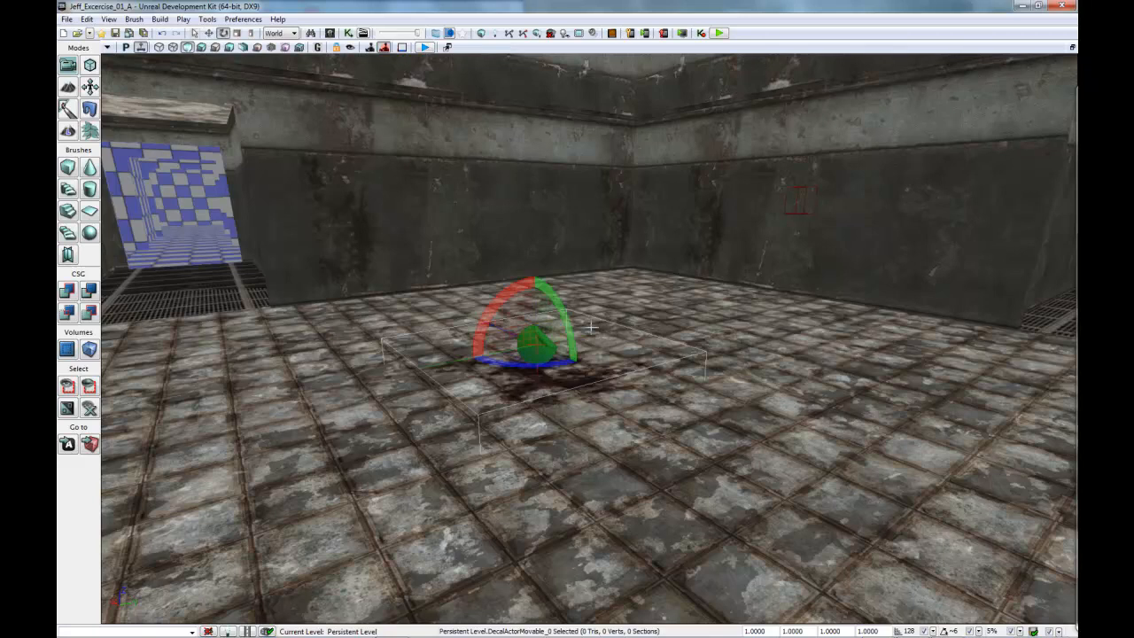
key(space)
drag(588, 334, 313, 373)
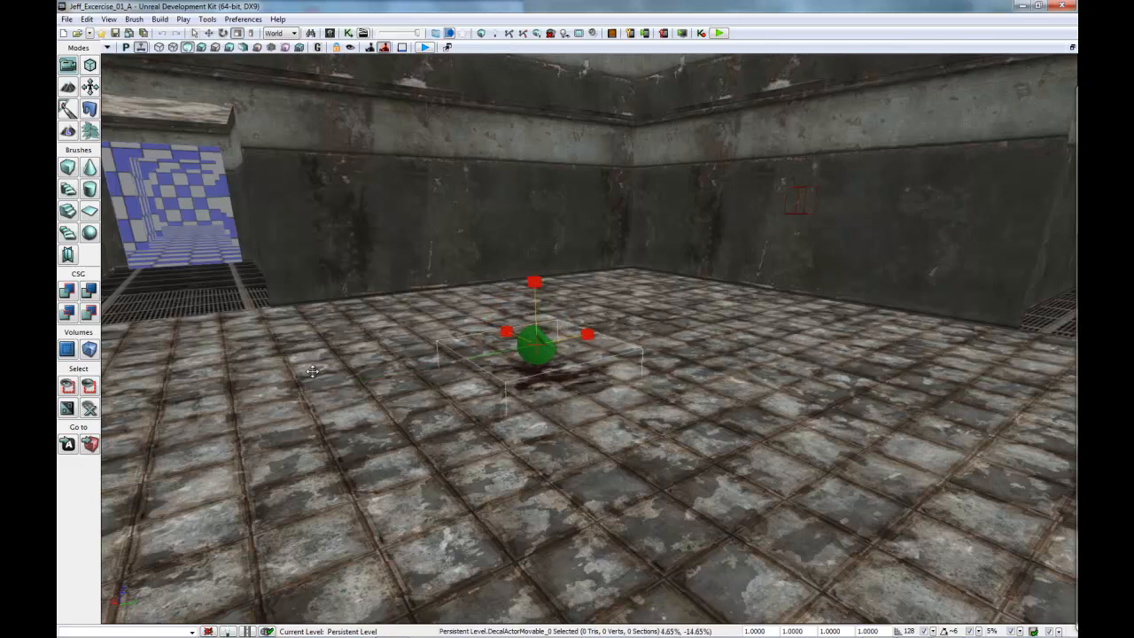
key(space)
drag(522, 328, 402, 280)
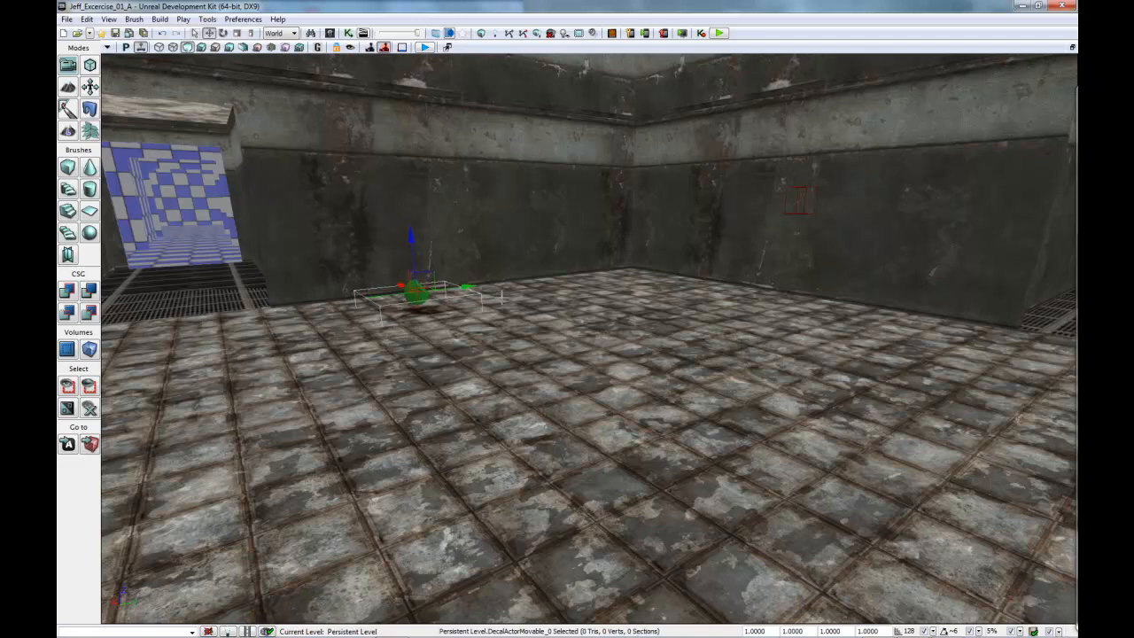
drag(467, 287, 488, 299)
Duplicate the stain decal and place the copy further along the wall toward the room's corner
key(space)
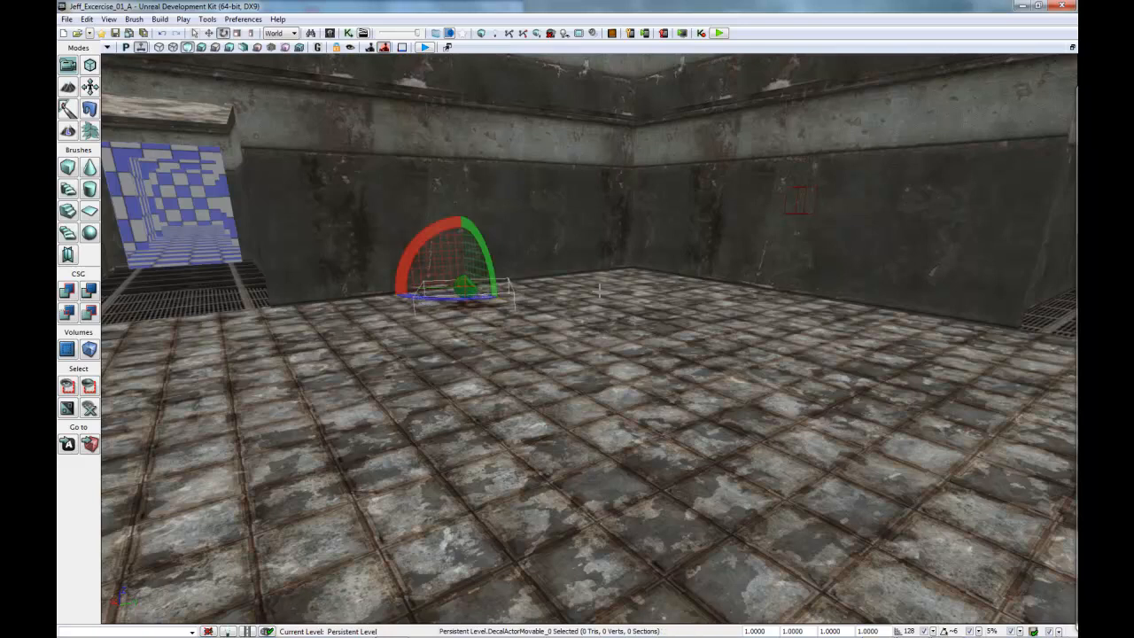
key(space)
key(space)
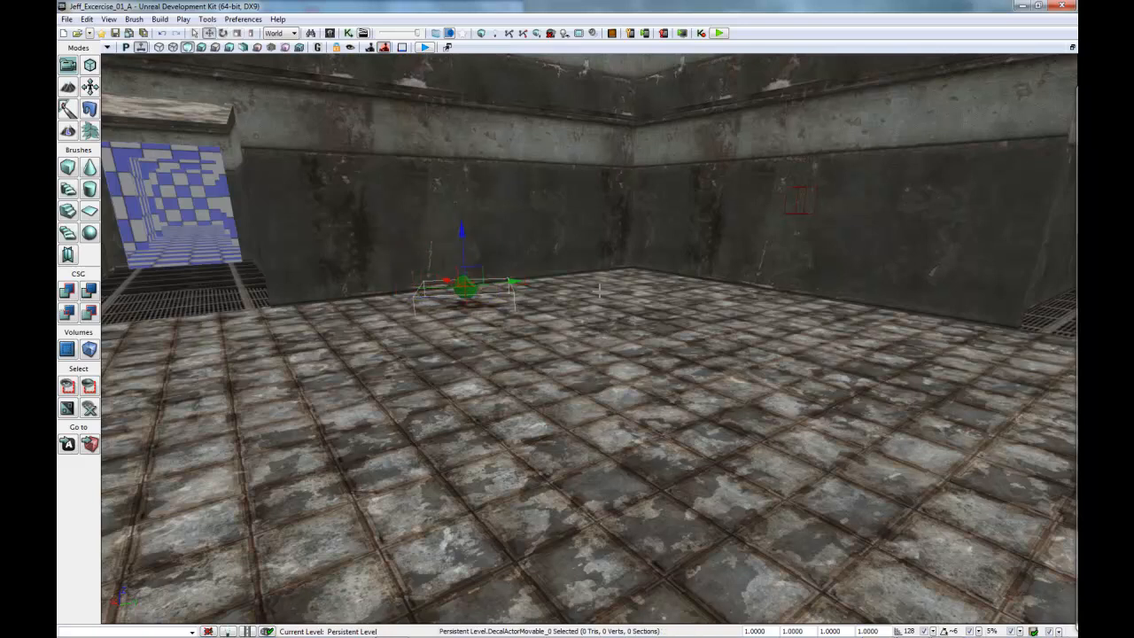
drag(501, 284, 618, 275)
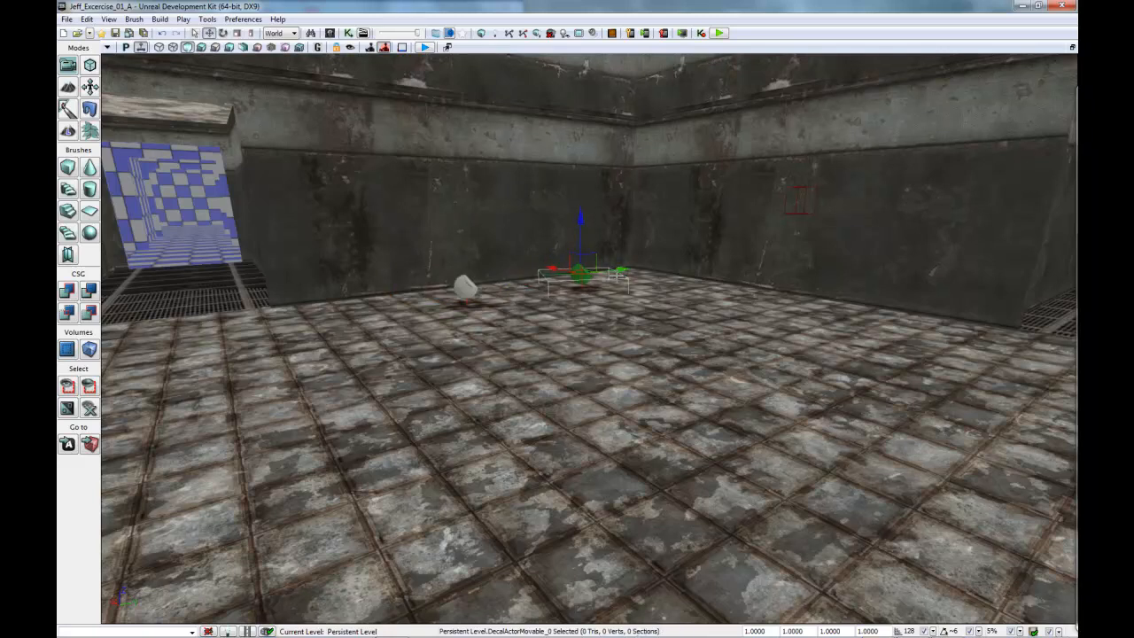
Scale up the copied stain decal near the room's corner
key(space)
key(space)
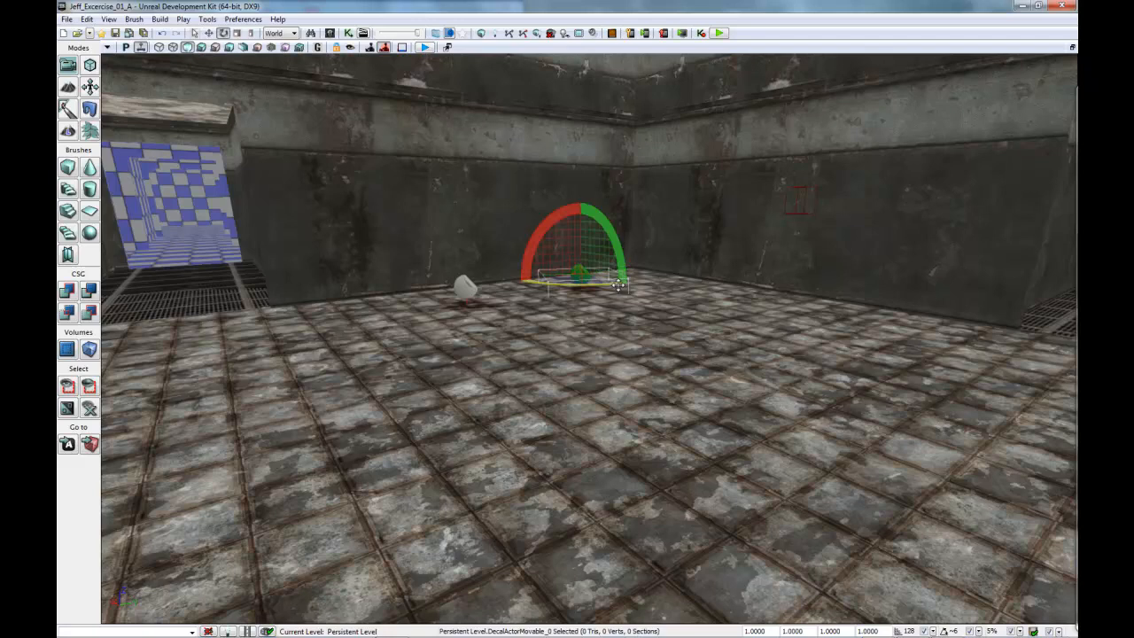
drag(629, 271, 816, 263)
key(space)
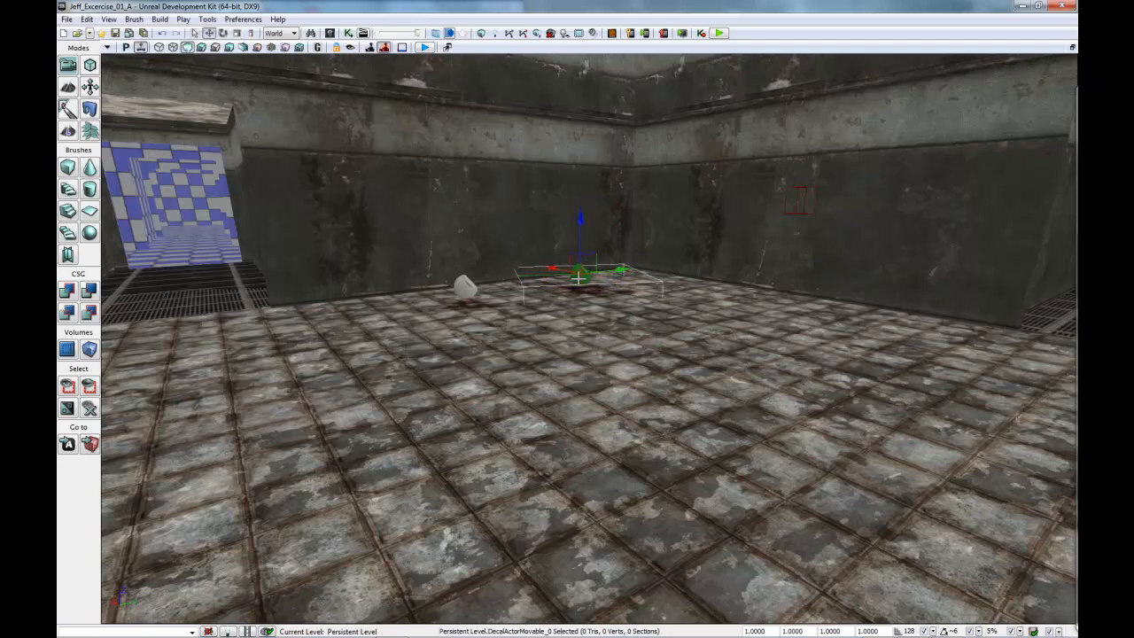
Rotate the copied stain decal and move it beside the first decal so the two floor stains merge
key(space)
mouse_move(579, 282)
mouse_down()
mouse_move(605, 290)
mouse_move(576, 283)
mouse_up()
key(space)
key(space)
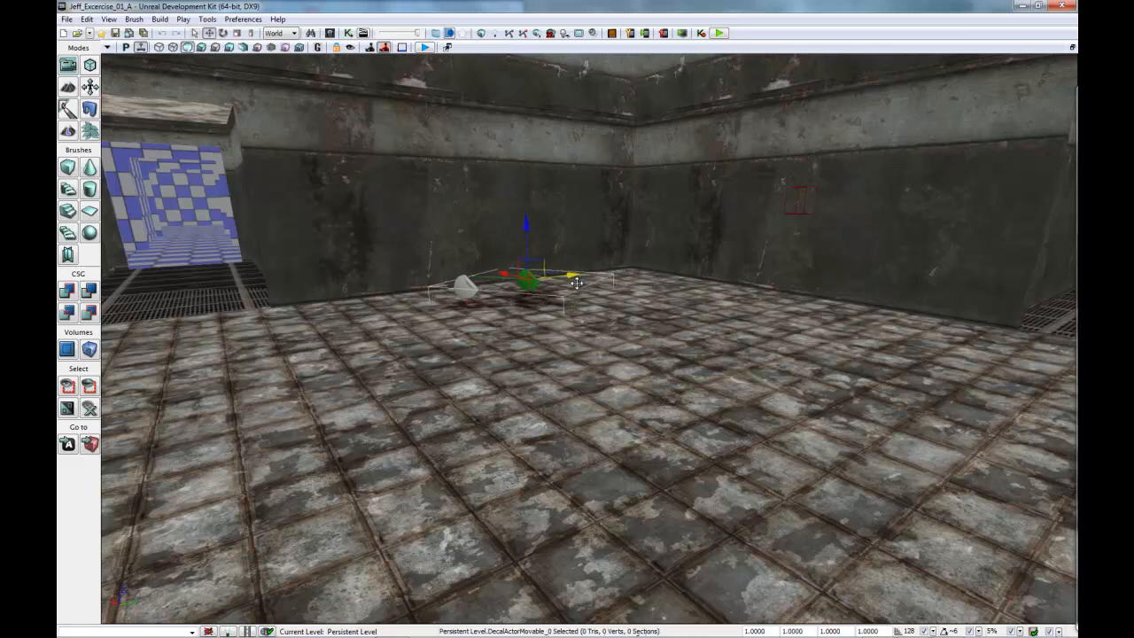
key(space)
key(space)
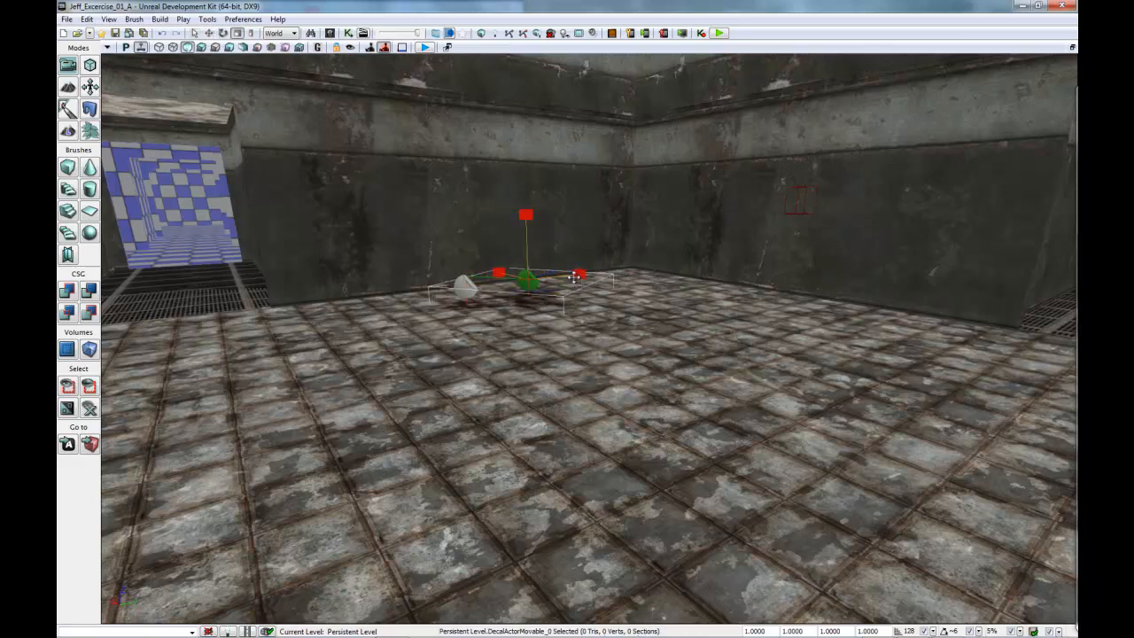
click(661, 402)
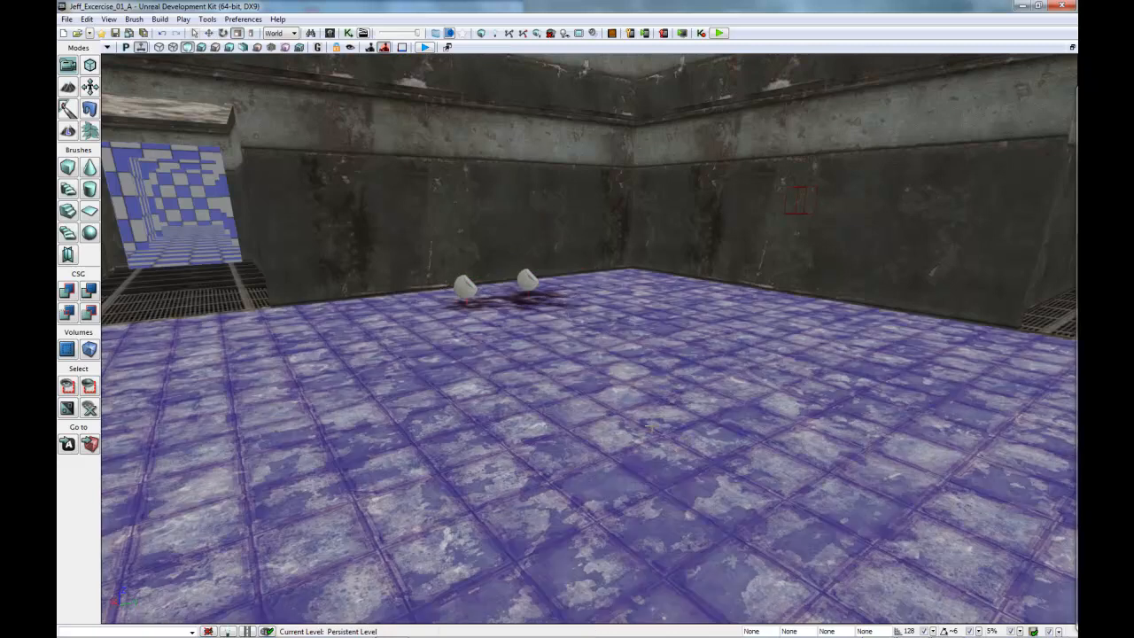
Inspect the combined floor stains unlit in game view with nothing selected, and restore the editor view
scroll(638, 432, down, 3)
mouse_move(566, 429)
right_down()
mouse_move(574, 418)
mouse_move(560, 398)
mouse_move(569, 426)
right_up()
click(492, 326)
click(528, 314)
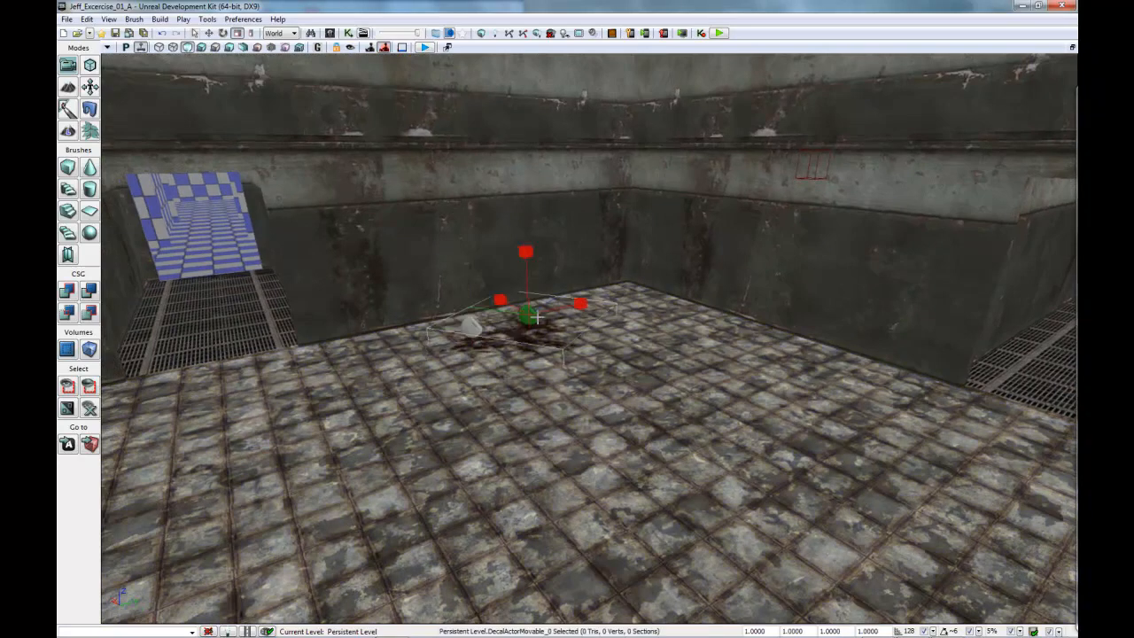
click(320, 49)
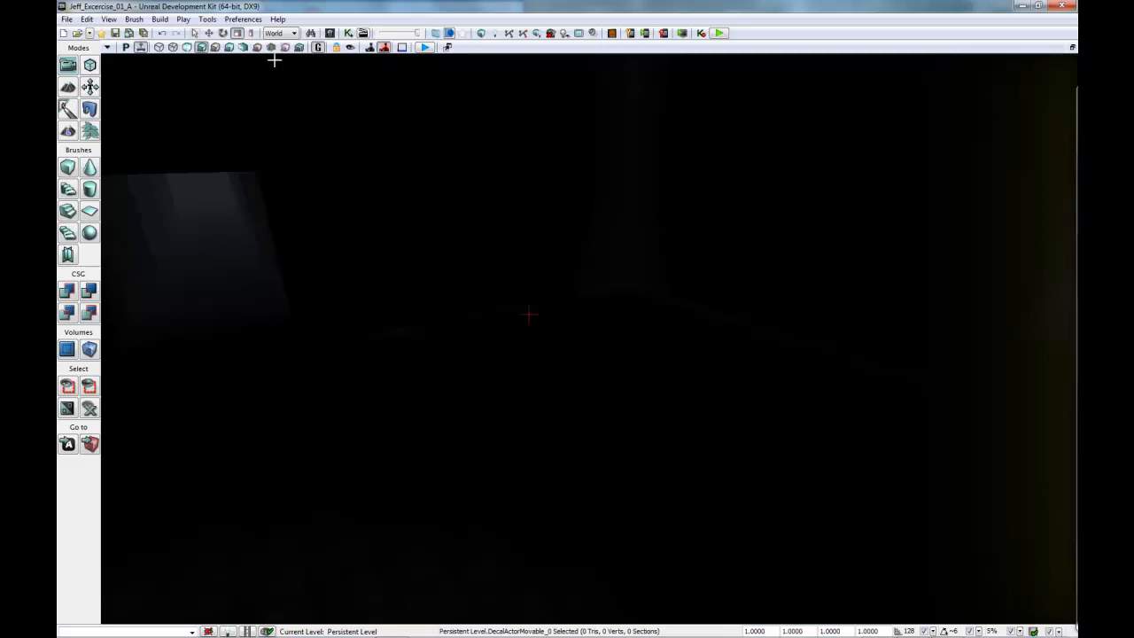
click(188, 47)
key(Escape)
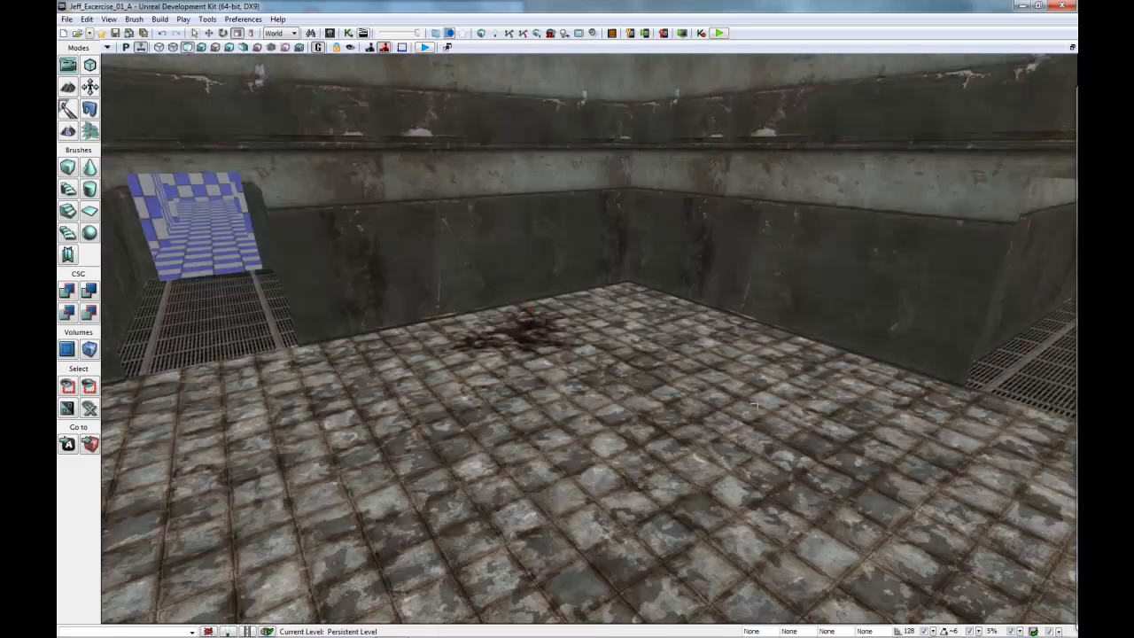
click(319, 48)
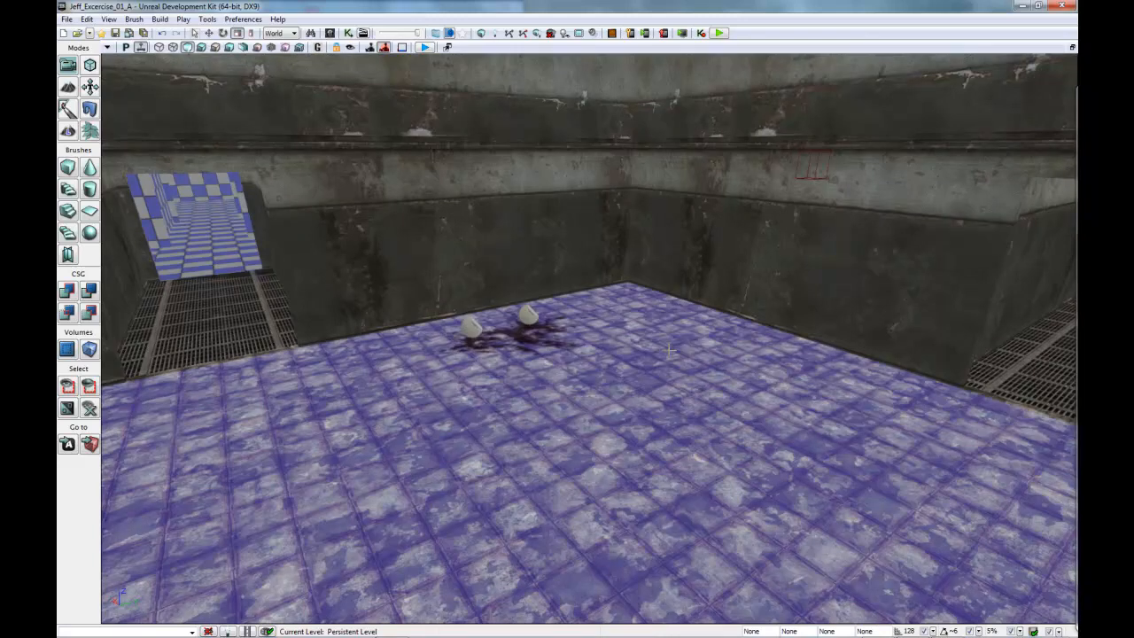
Save the level as a new map file named Jeff_Excercise_01_B.udk in the UT3 maps folder
click(68, 18)
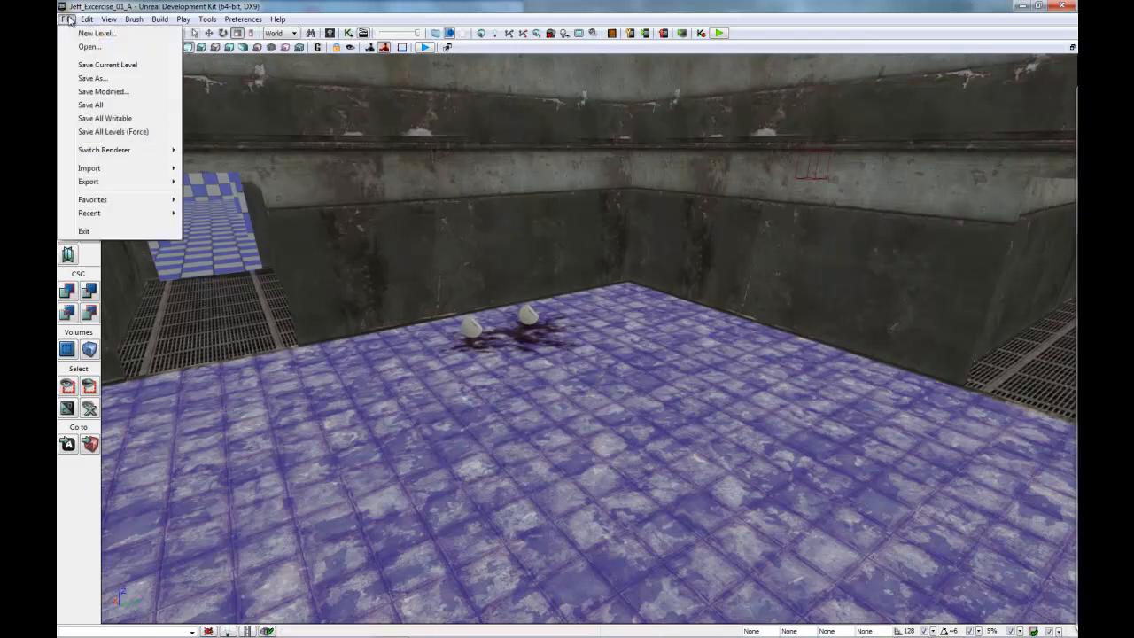
click(92, 78)
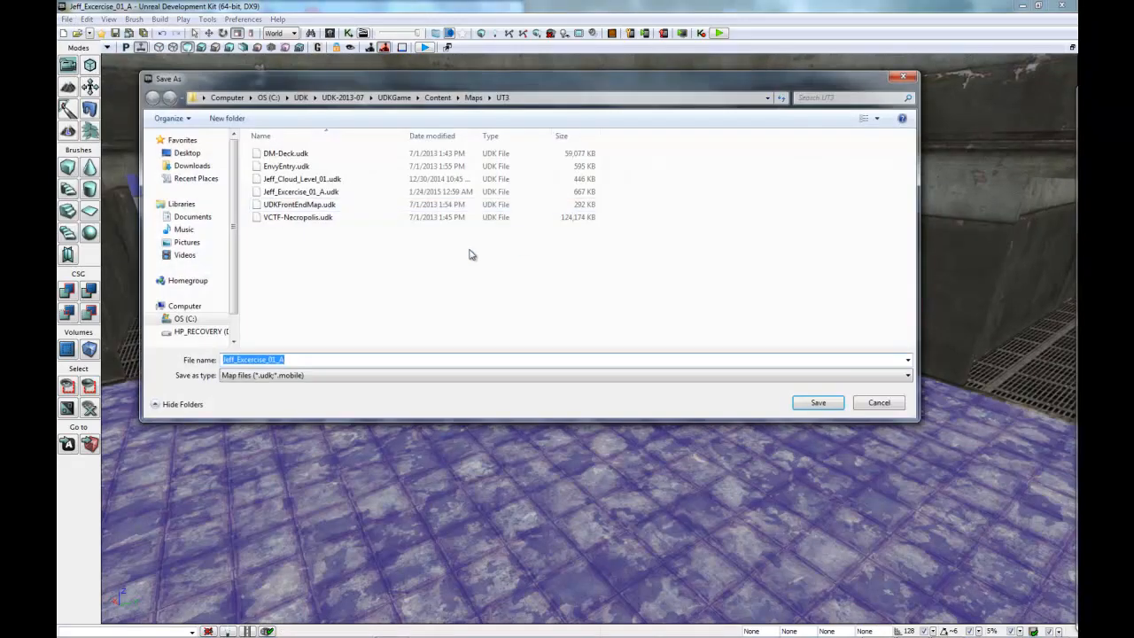
click(324, 179)
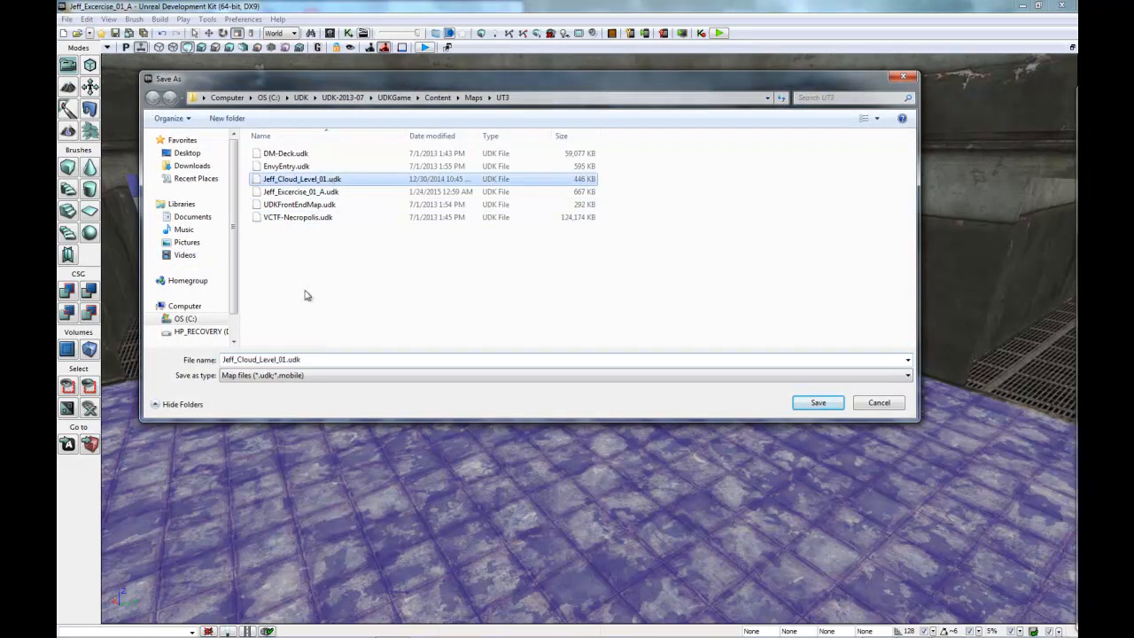
click(323, 191)
click(277, 358)
click(280, 359)
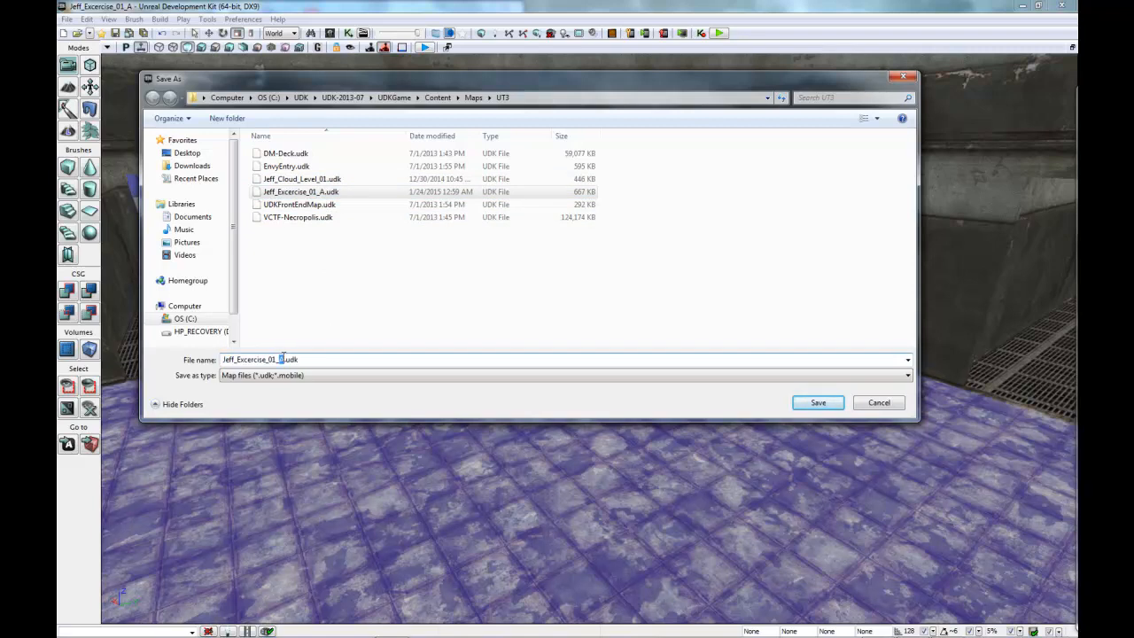
text(B)
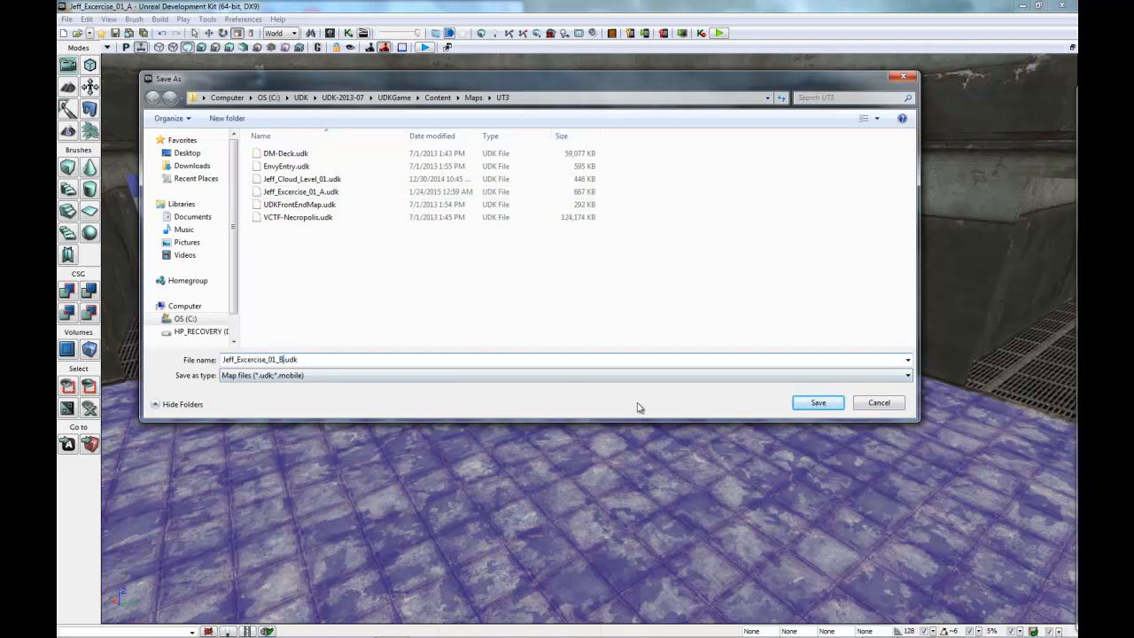
click(816, 402)
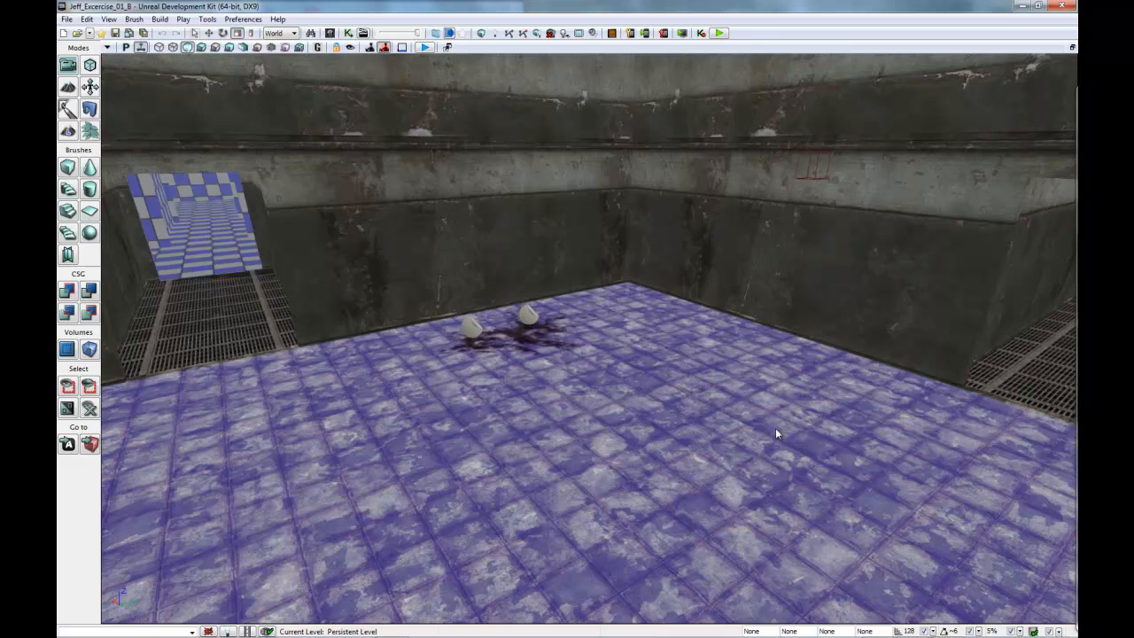